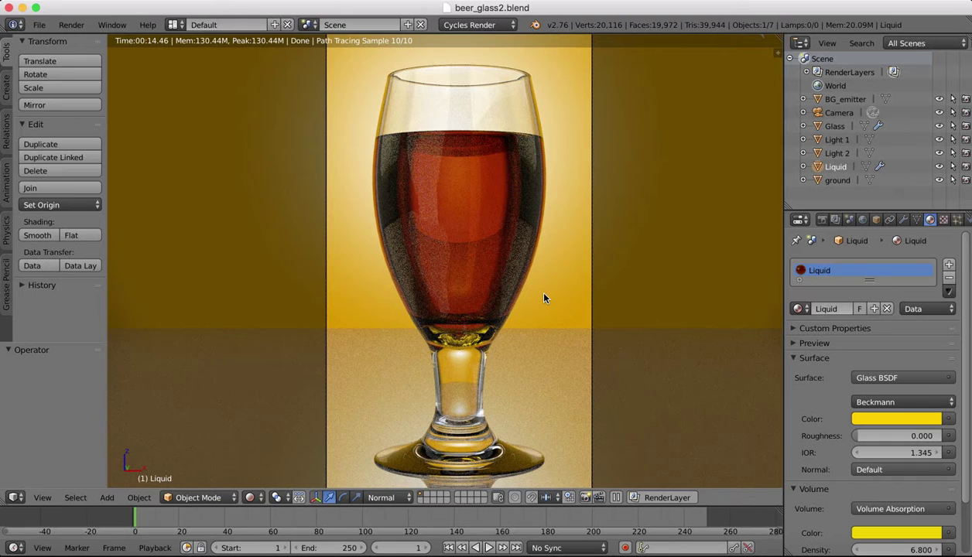
Switch the viewport from rendered to solid shading and hide the Glass object so the liquid inside is accessible
{"action": "left_click", "coordinate": [203, 498]}
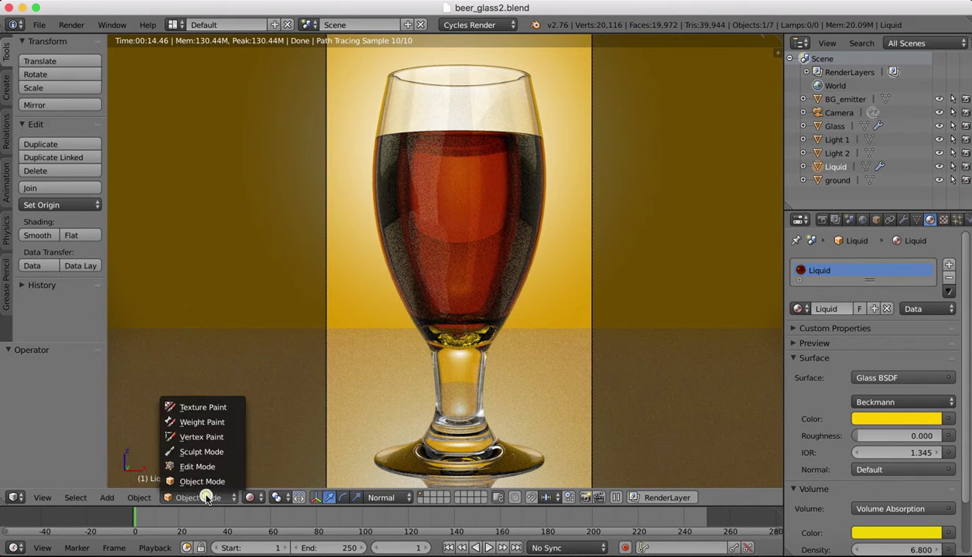
{"action": "left_click", "coordinate": [250, 498]}
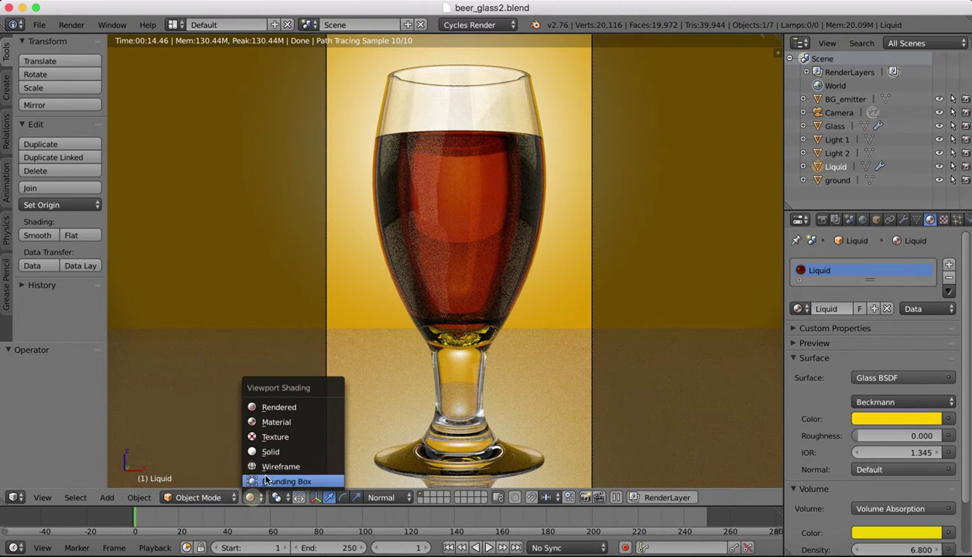
{"action": "left_click", "coordinate": [271, 453]}
{"action": "middle_click_drag", "start_coordinate": [413, 155], "coordinate": [409, 153]}
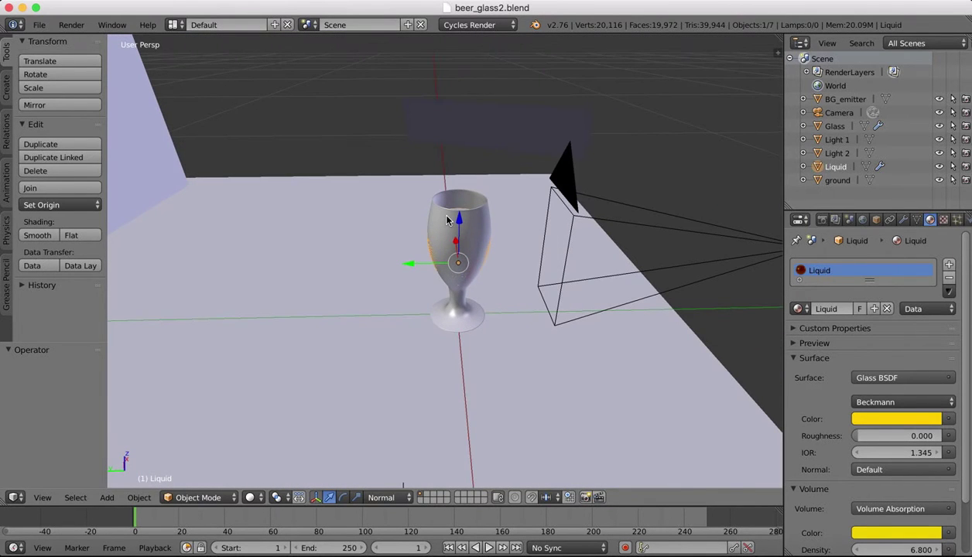
{"action": "scroll", "coordinate": [446, 216], "scroll_direction": "up", "scroll_amount": 1}
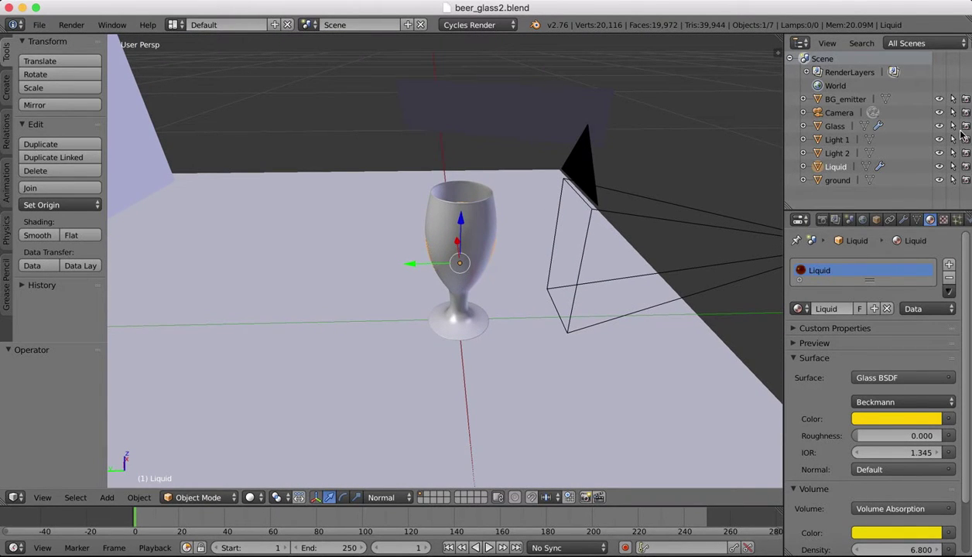
{"action": "left_click", "coordinate": [939, 125]}
Select the Liquid object and open its mesh in Edit Mode with the top surface in close view
{"action": "right_click", "coordinate": [445, 225]}
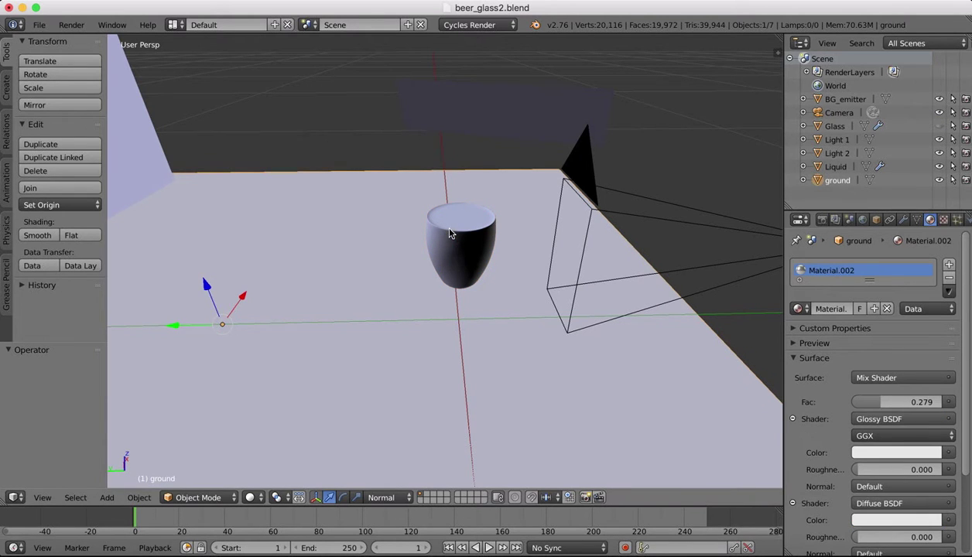
{"action": "right_click", "coordinate": [463, 245]}
{"action": "key", "text": "Tab"}
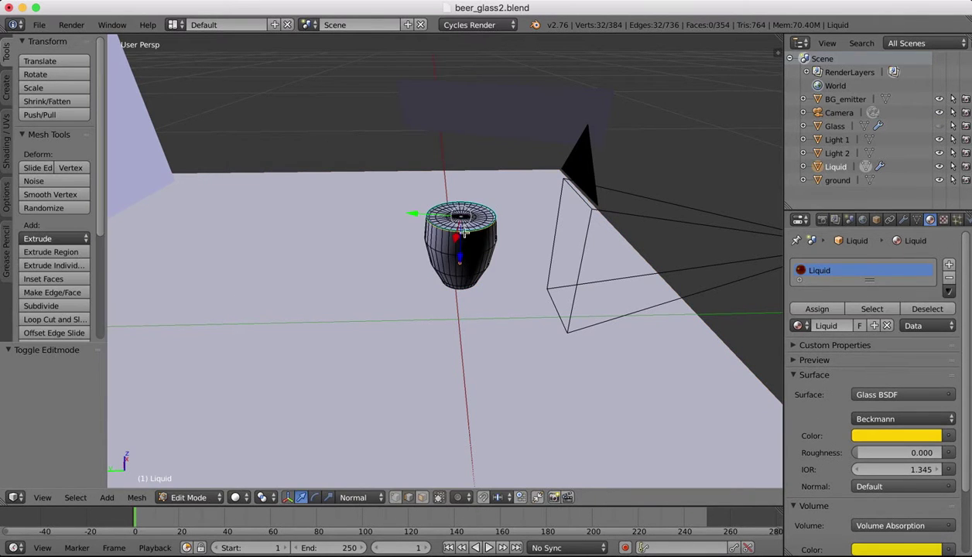
{"action": "scroll", "coordinate": [464, 232], "scroll_direction": "up", "scroll_amount": 3}
{"action": "scroll", "coordinate": [464, 193], "scroll_direction": "up", "scroll_amount": 1}
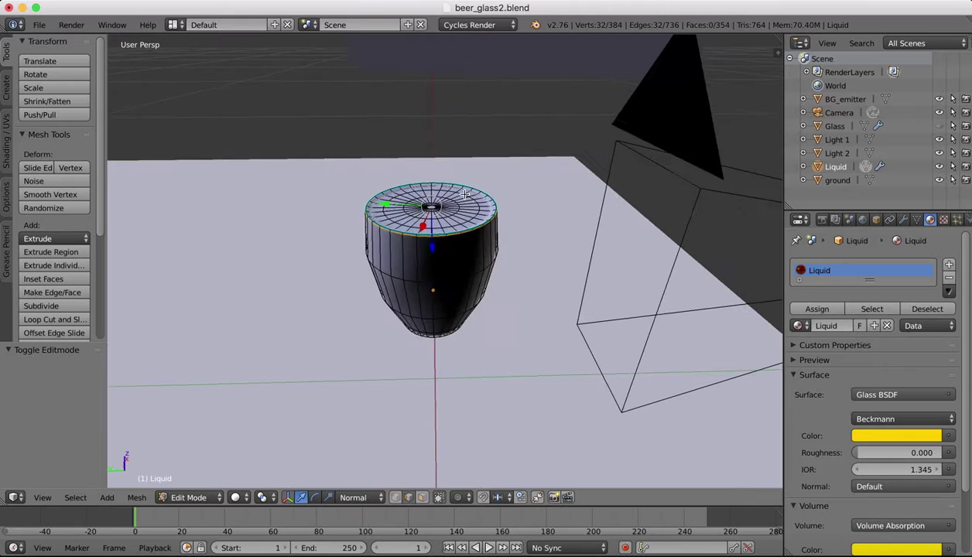
{"action": "scroll", "coordinate": [454, 153], "scroll_direction": "up", "scroll_amount": 3}
{"action": "scroll", "coordinate": [454, 154], "scroll_direction": "down", "scroll_amount": 4}
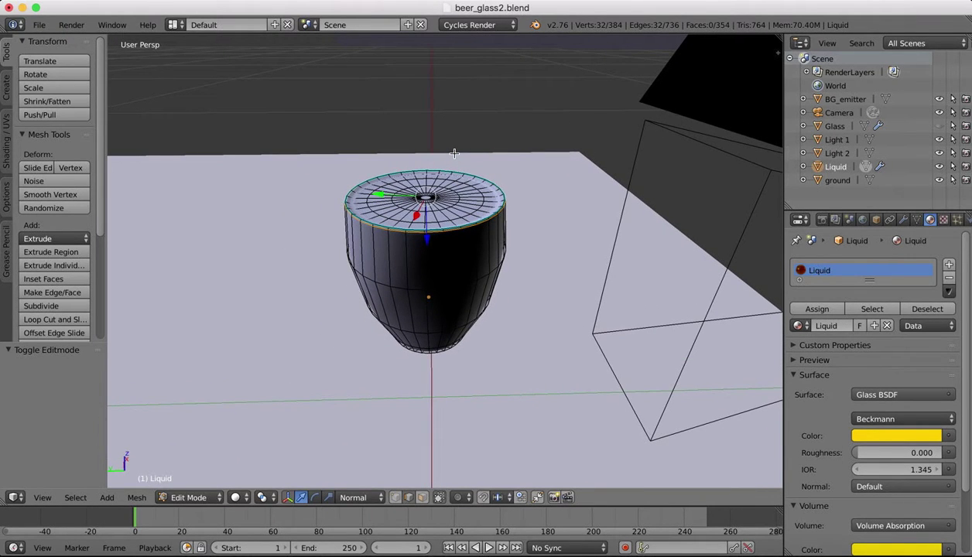
{"action": "scroll", "coordinate": [454, 154], "scroll_direction": "up", "scroll_amount": 5}
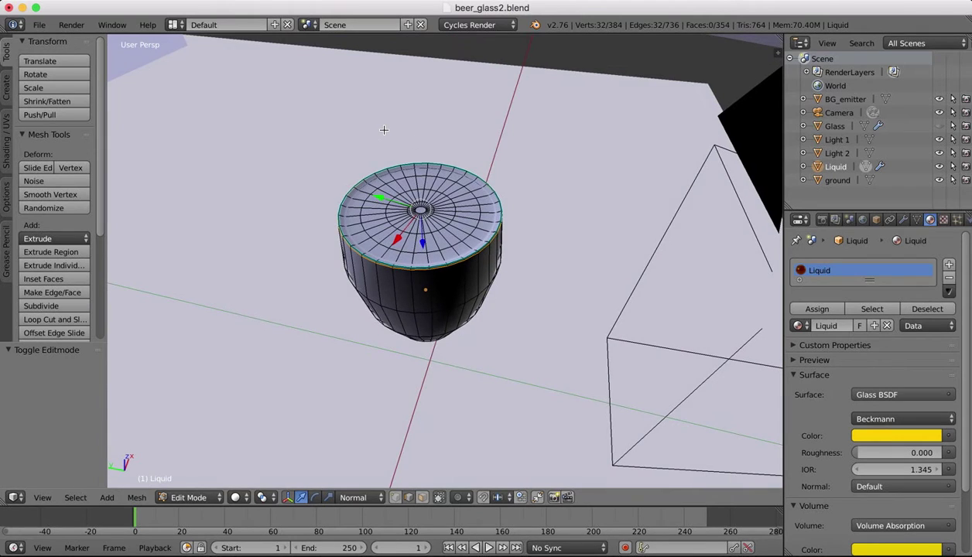
{"action": "scroll", "coordinate": [383, 129], "scroll_direction": "up", "scroll_amount": 1}
{"action": "scroll", "coordinate": [384, 127], "scroll_direction": "up", "scroll_amount": 1}
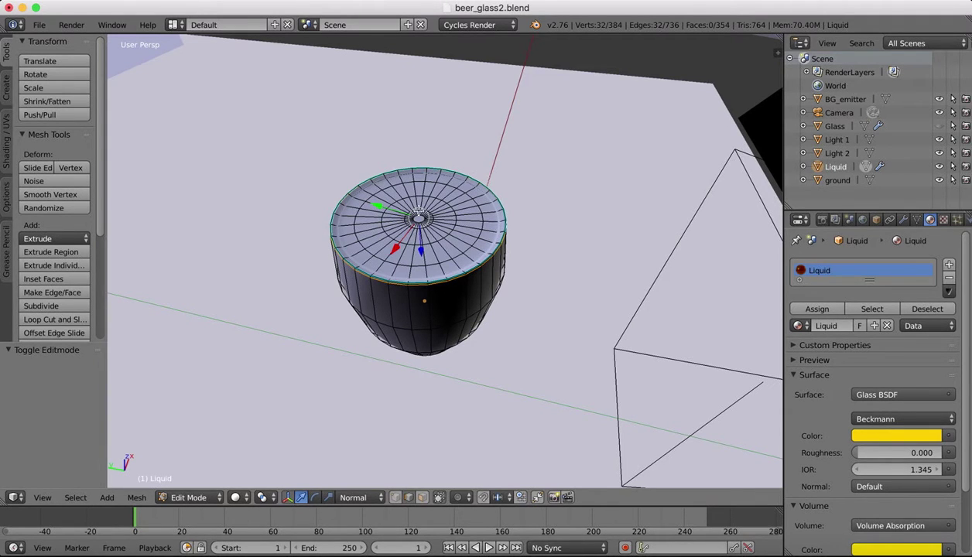
In face select mode, pick the centre face of the liquid's top and grow the selection out to the rim
{"action": "right_click", "coordinate": [415, 215]}
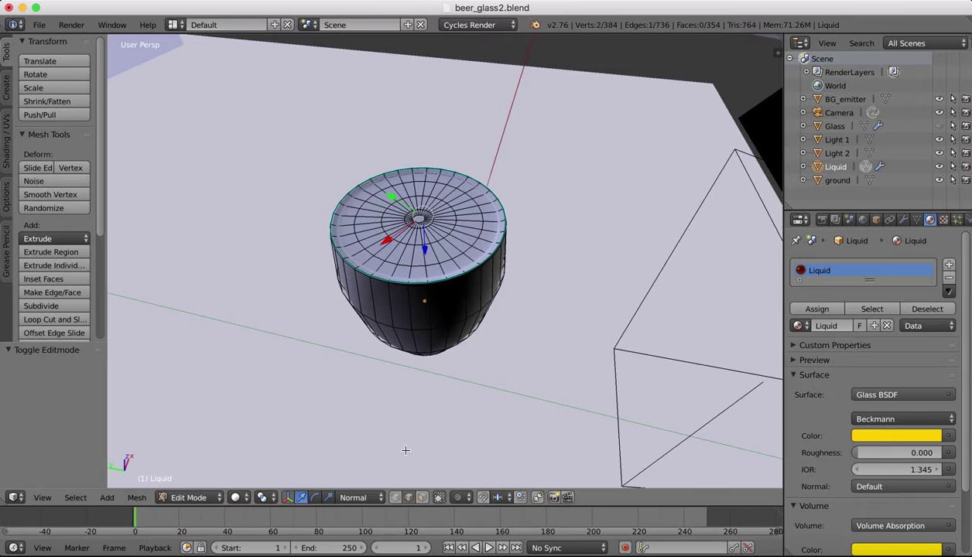
{"action": "left_click", "coordinate": [421, 497]}
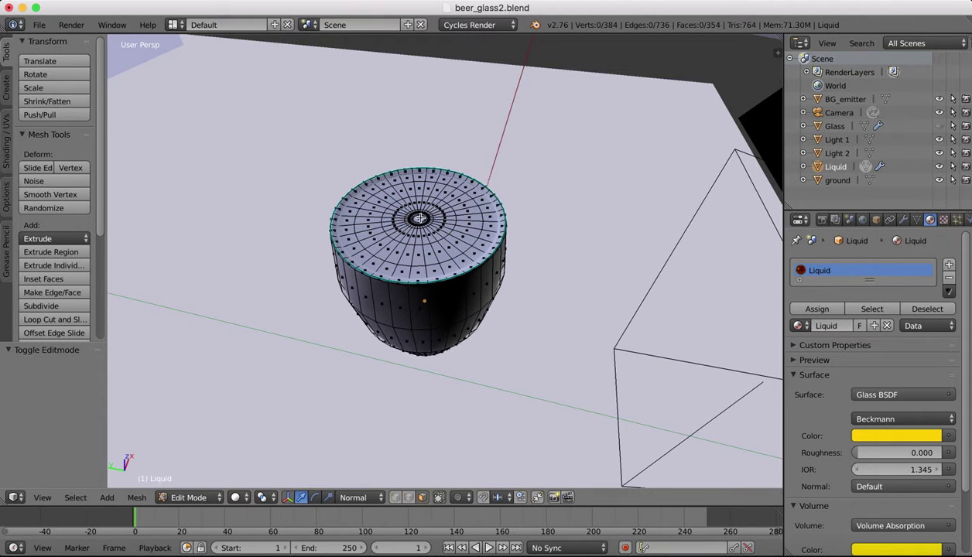
{"action": "right_click", "coordinate": [417, 216]}
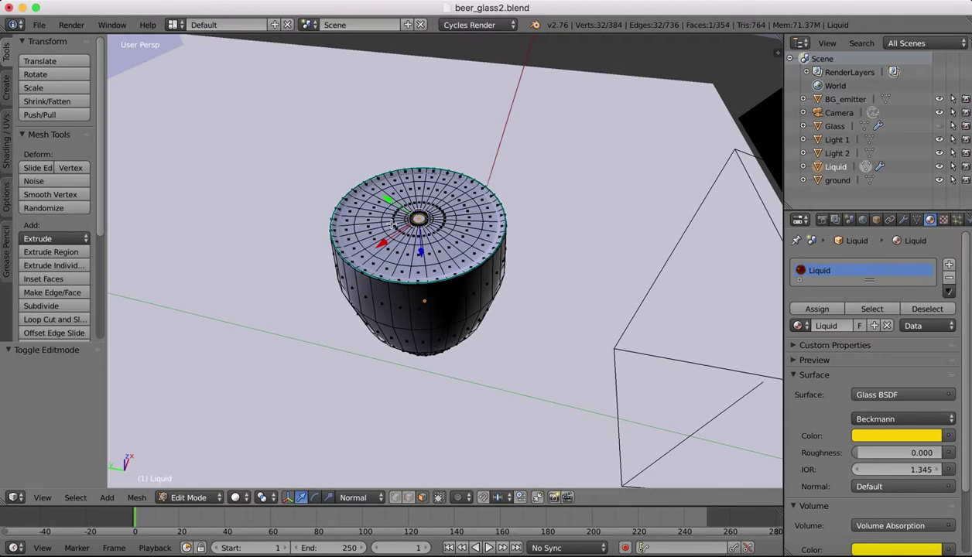
{"action": "key", "text": "ctrl+KP_Add"}
{"action": "key", "text": "ctrl+KP_Add"}
{"action": "key", "text": "ctrl+KP_Add"}
{"action": "key", "text": "ctrl+KP_Add"}
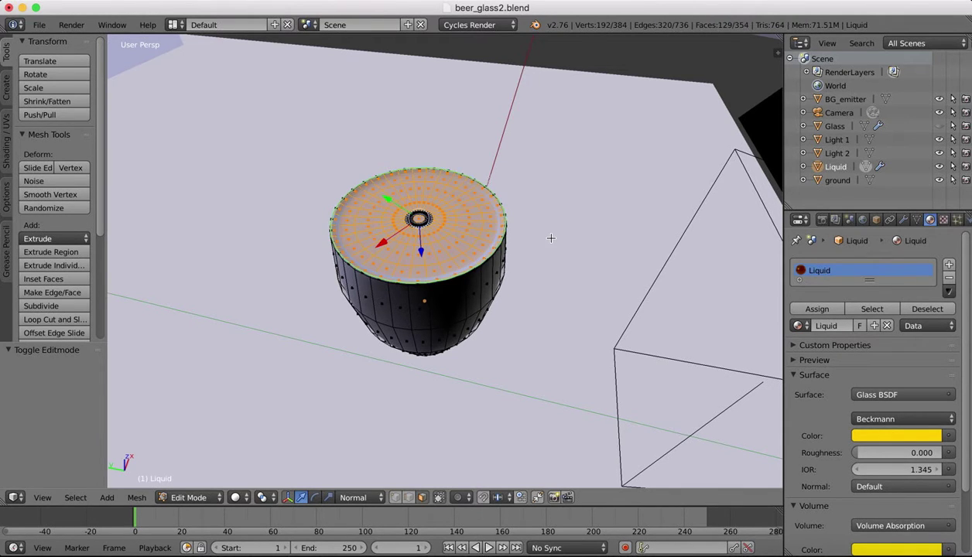
Duplicate the selected top faces in place and separate the copy into its own object
{"action": "scroll", "coordinate": [497, 167], "scroll_direction": "down", "scroll_amount": 10}
{"action": "scroll", "coordinate": [497, 167], "scroll_direction": "up", "scroll_amount": 4}
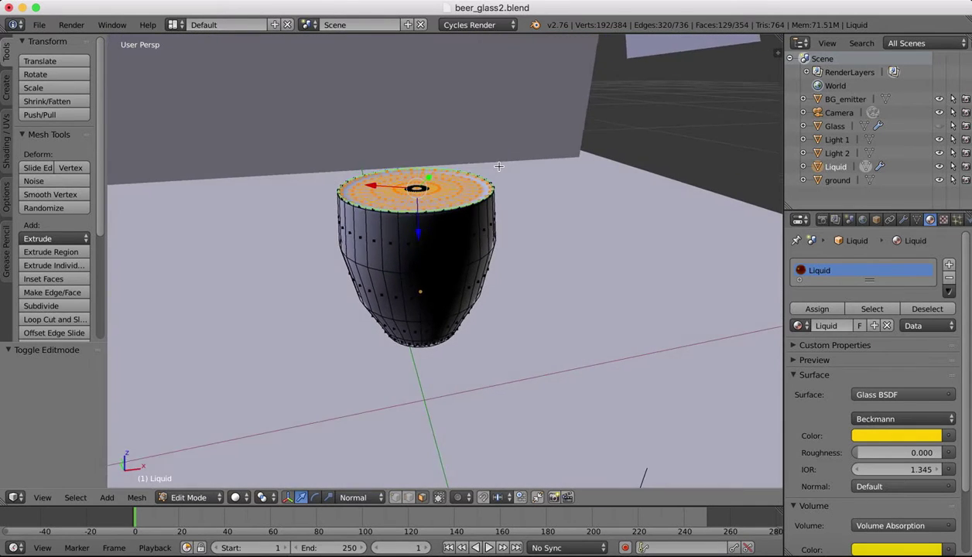
{"action": "scroll", "coordinate": [499, 166], "scroll_direction": "right", "scroll_amount": 4}
{"action": "key", "text": "shift+d"}
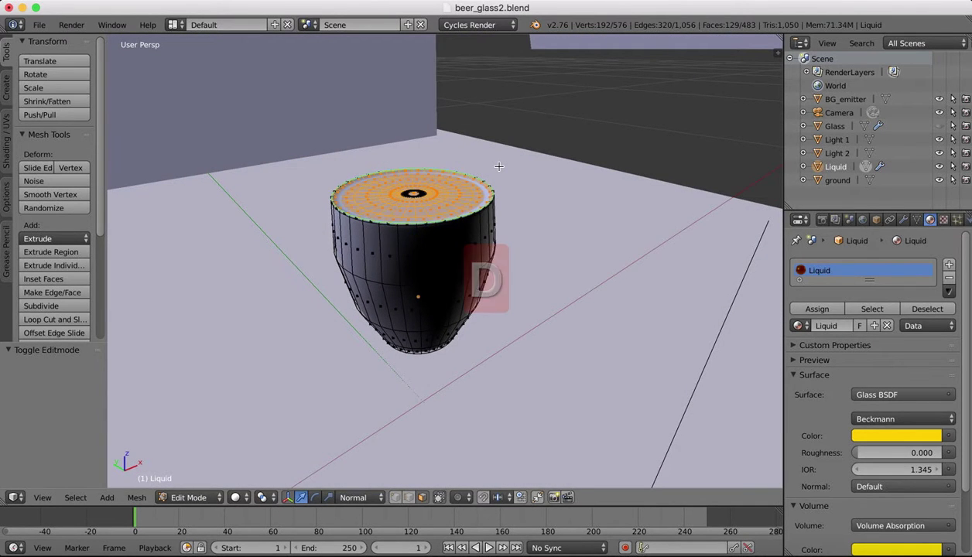
{"action": "right_click", "coordinate": [498, 166]}
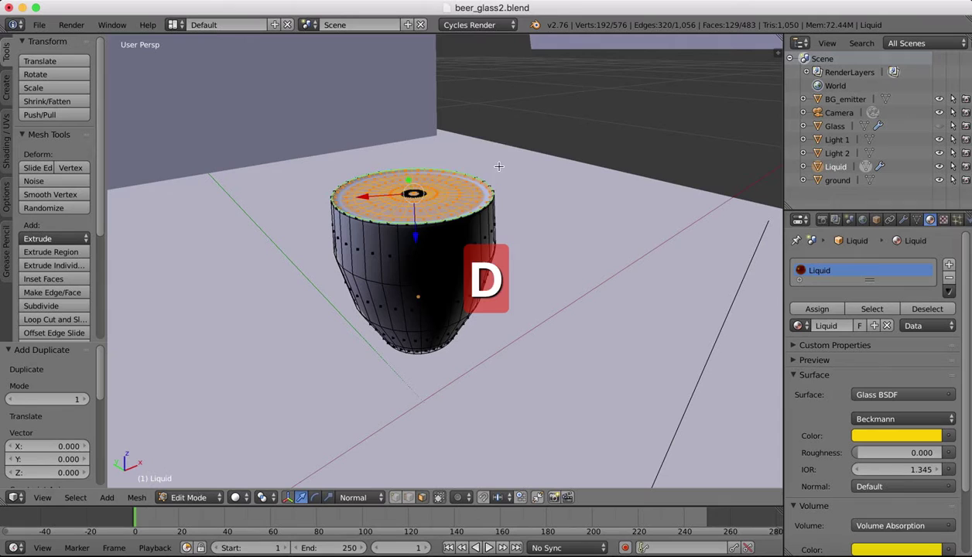
{"action": "key", "text": "p"}
{"action": "left_click", "coordinate": [498, 165]}
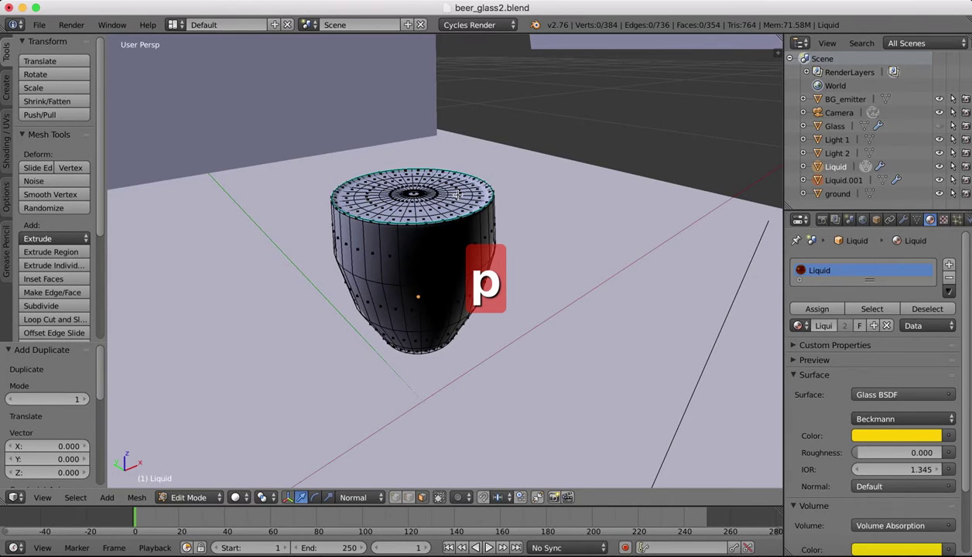
Leave Edit Mode and rename the separated Liquid.001 object as Foam
{"action": "left_click", "coordinate": [835, 181]}
{"action": "double_click", "coordinate": [835, 181]}
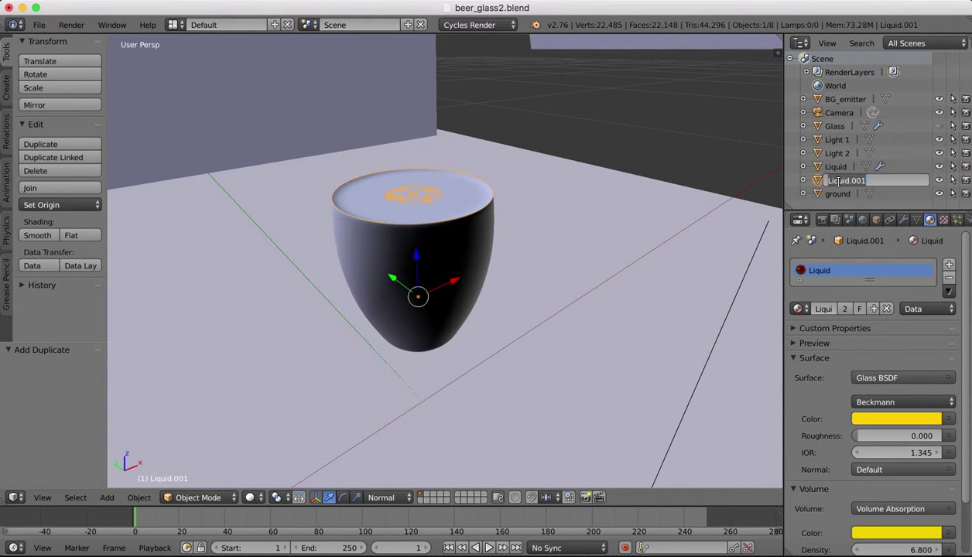
{"action": "type", "text": "Foam"}
{"action": "key", "text": "Return"}
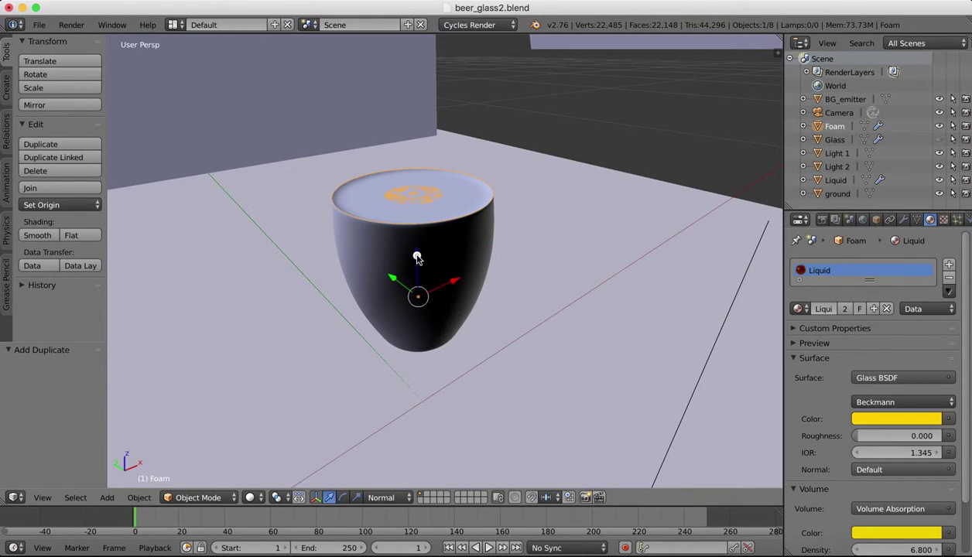
Check the Foam surface by raising it 0.002 along Z and temporarily hiding the Liquid object, undoing both changes
{"action": "mouse_move", "coordinate": [416, 257]}
{"action": "left_mouse_down"}
{"action": "mouse_move", "coordinate": [410, 234]}
{"action": "mouse_move", "coordinate": [418, 253]}
{"action": "left_mouse_up"}
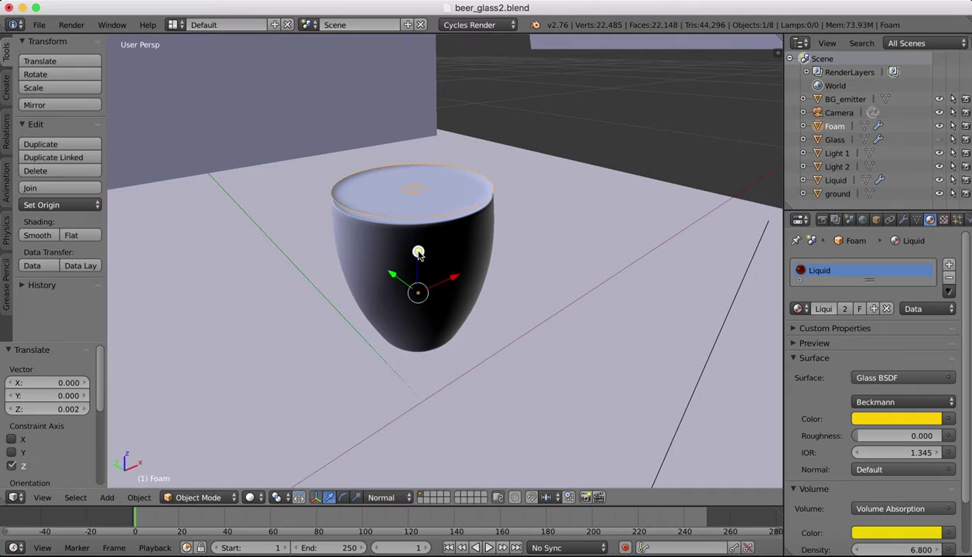
{"action": "key", "text": "super+z"}
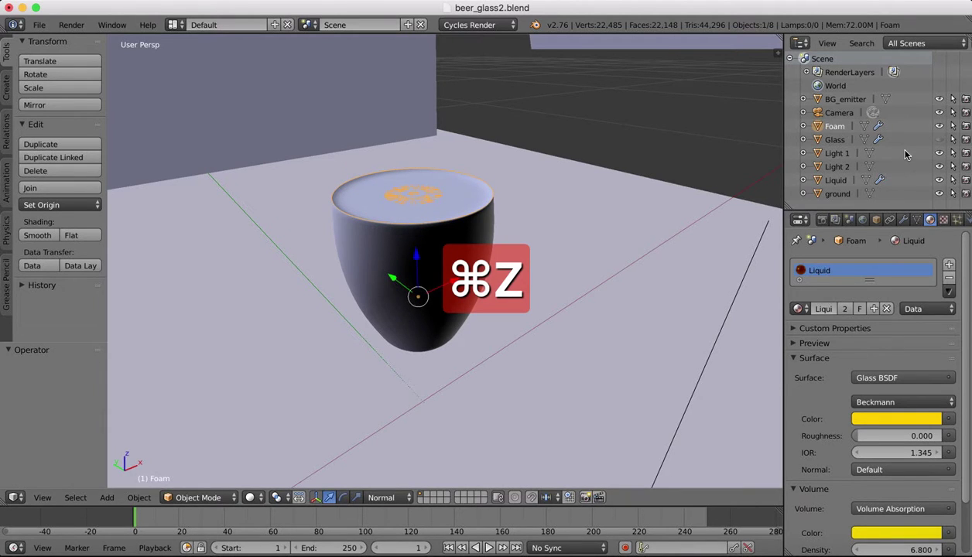
{"action": "left_click", "coordinate": [939, 179]}
{"action": "scroll", "coordinate": [380, 129], "scroll_direction": "up", "scroll_amount": 5}
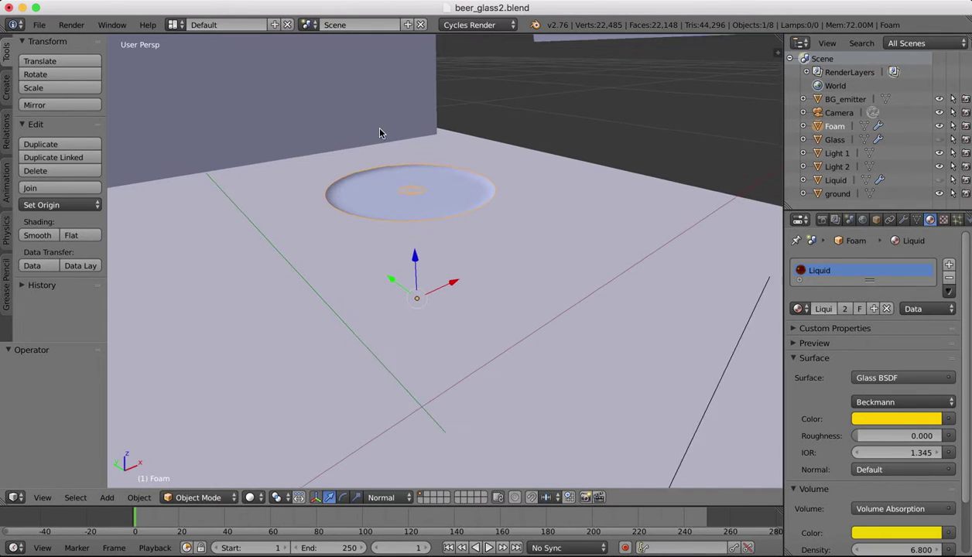
{"action": "scroll", "coordinate": [380, 128], "scroll_direction": "down", "scroll_amount": 4}
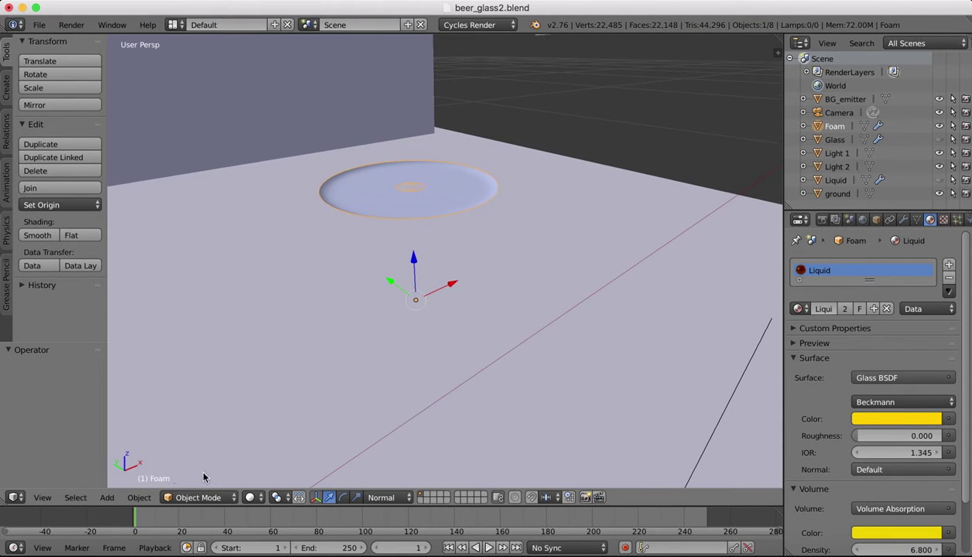
{"action": "scroll", "coordinate": [423, 197], "scroll_direction": "down", "scroll_amount": 5}
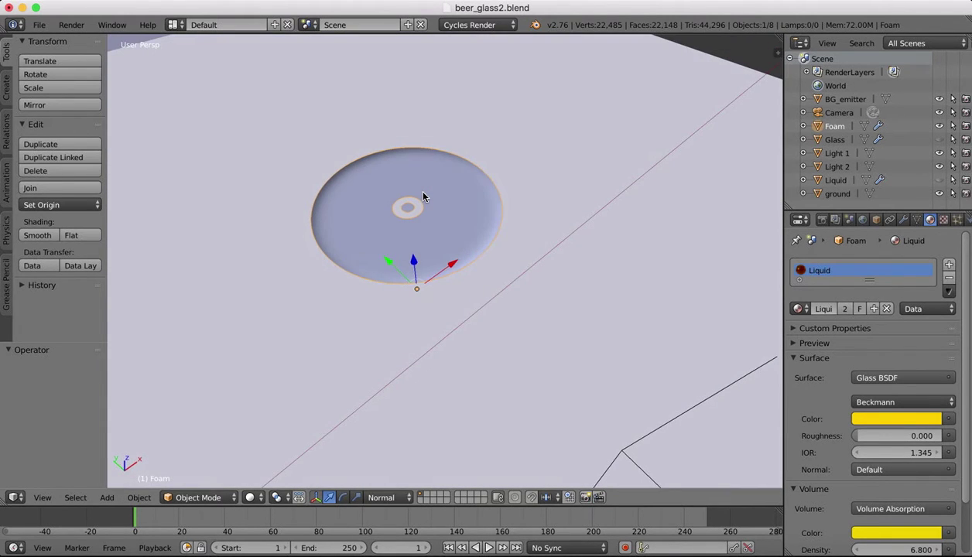
{"action": "key", "text": "super+z"}
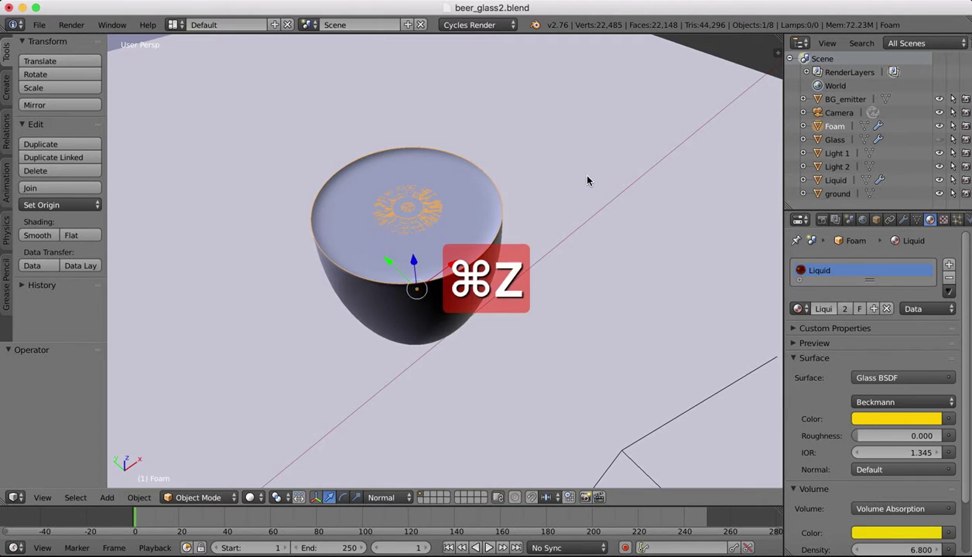
Undo the renaming to Foam and delete the separated Liquid.001 object
{"action": "key", "text": "super+z"}
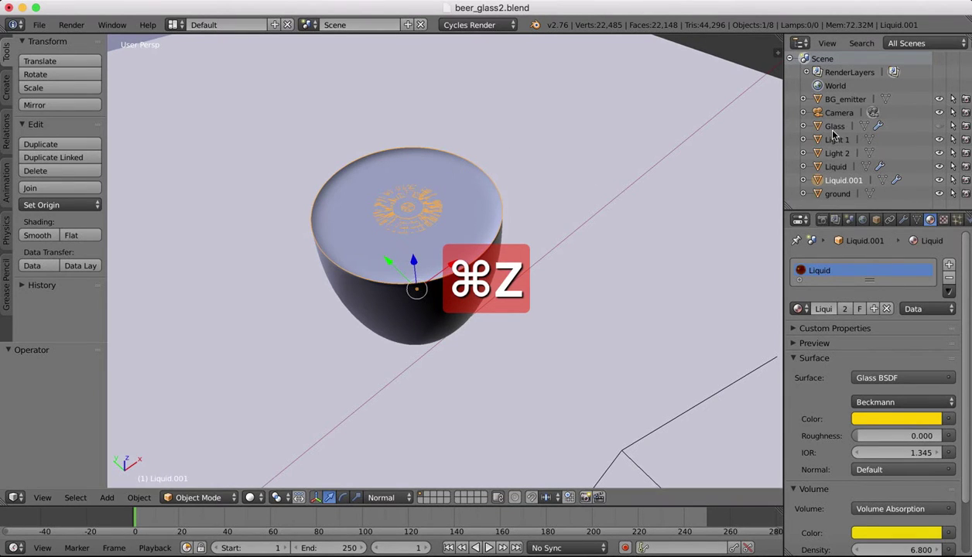
{"action": "key", "text": "super+z"}
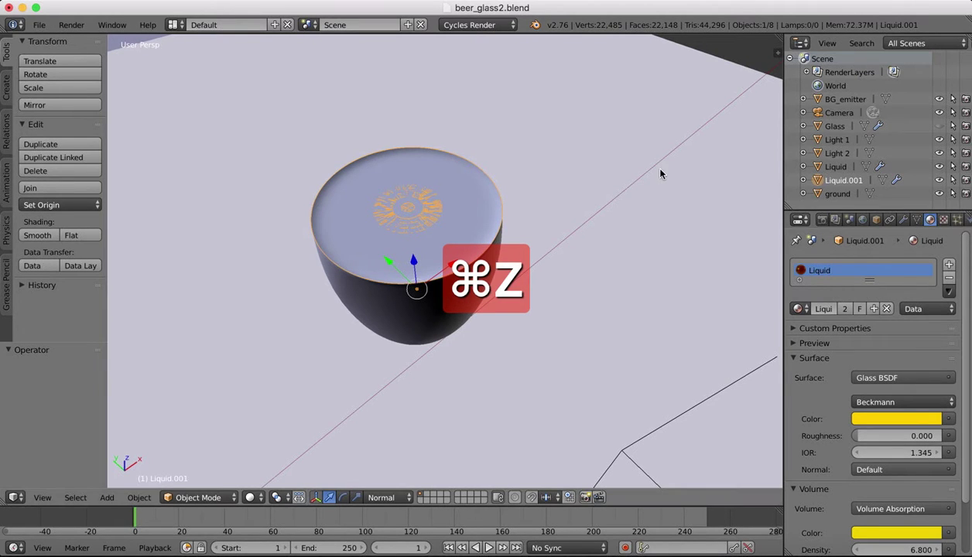
{"action": "key", "text": "x"}
{"action": "left_click", "coordinate": [456, 185]}
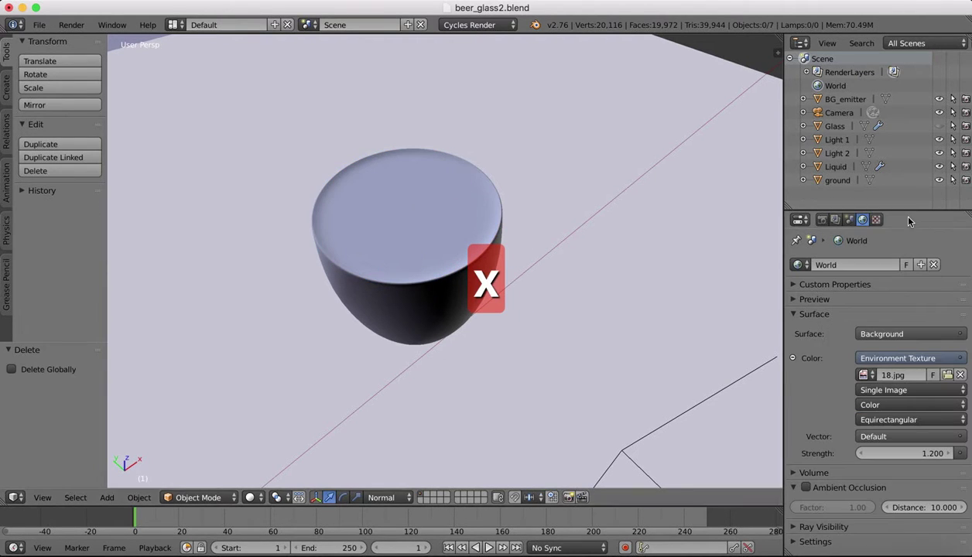
Reopen the Liquid mesh in Edit Mode and select all its top faces, growing from the centre face to the rim without gaps
{"action": "left_click", "coordinate": [835, 166]}
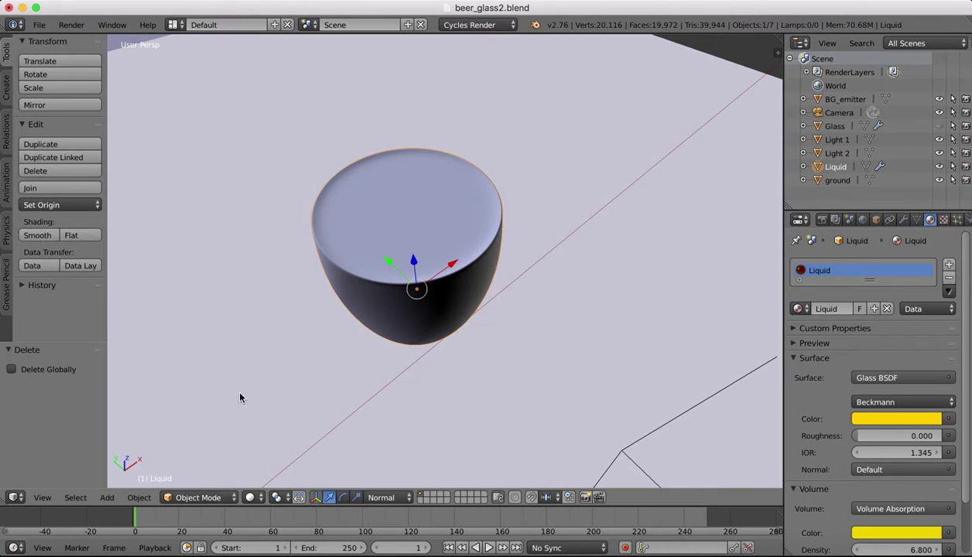
{"action": "key", "text": "Tab"}
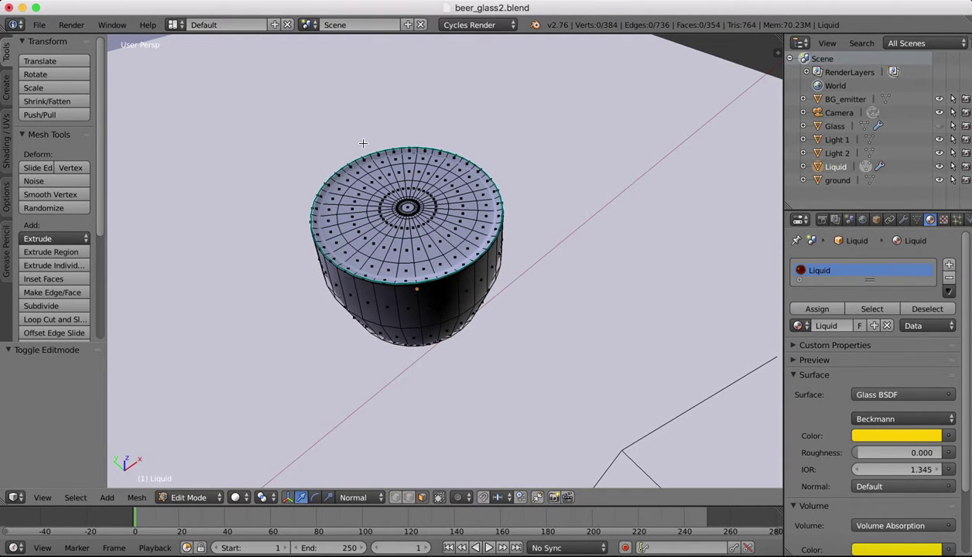
{"action": "right_click", "coordinate": [402, 204]}
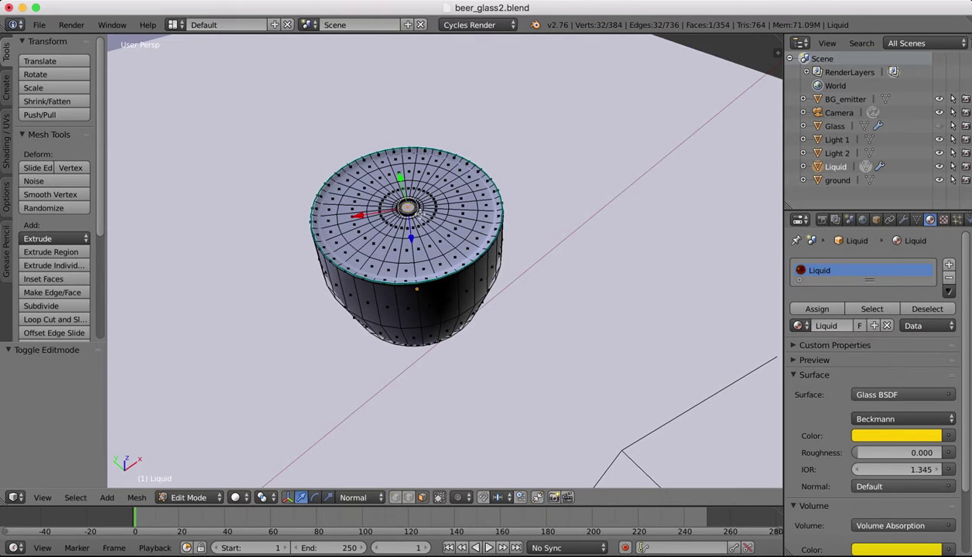
{"action": "key", "text": "ctrl+KP_Add"}
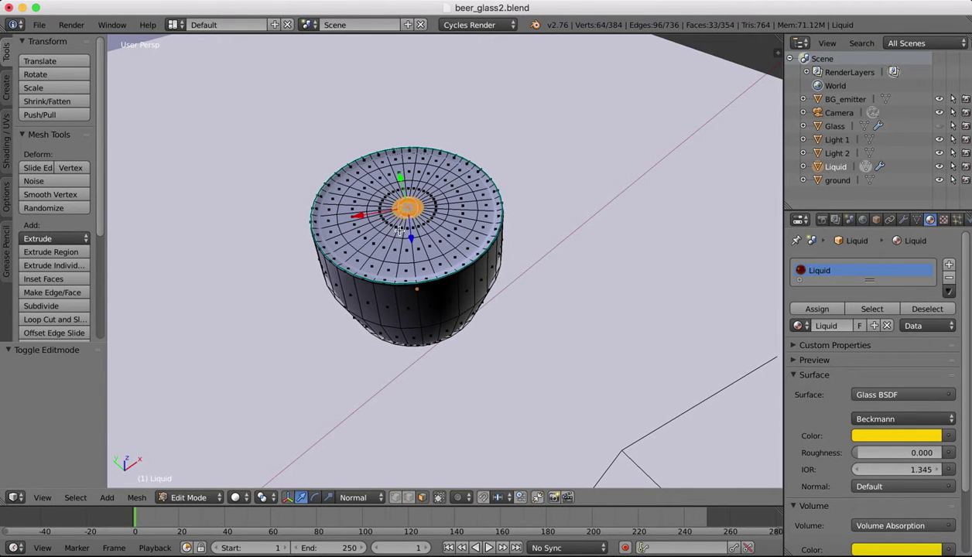
{"action": "key", "text": "ctrl+KP_Add"}
{"action": "key", "text": "ctrl+KP_Add"}
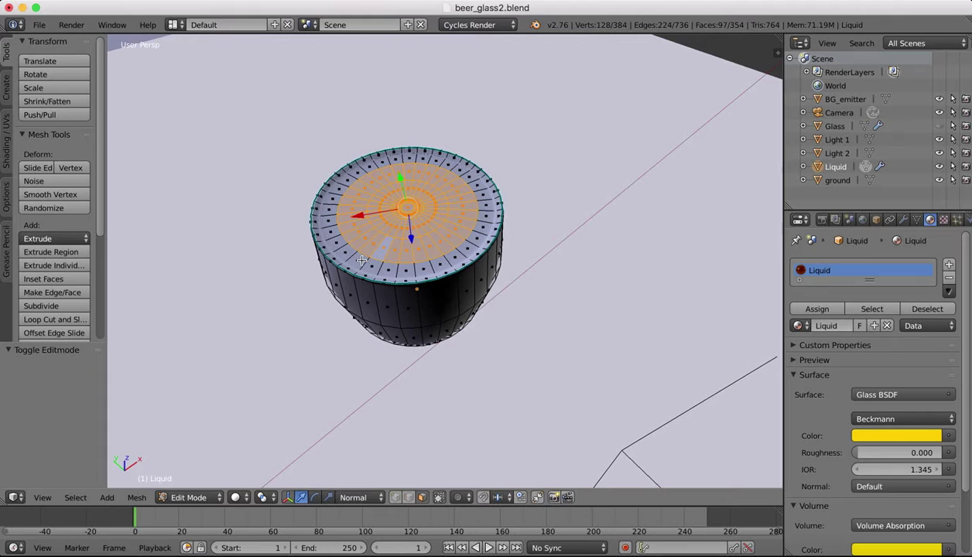
{"action": "key", "text": "ctrl+KP_Add"}
{"action": "key", "text": "ctrl+KP_Add"}
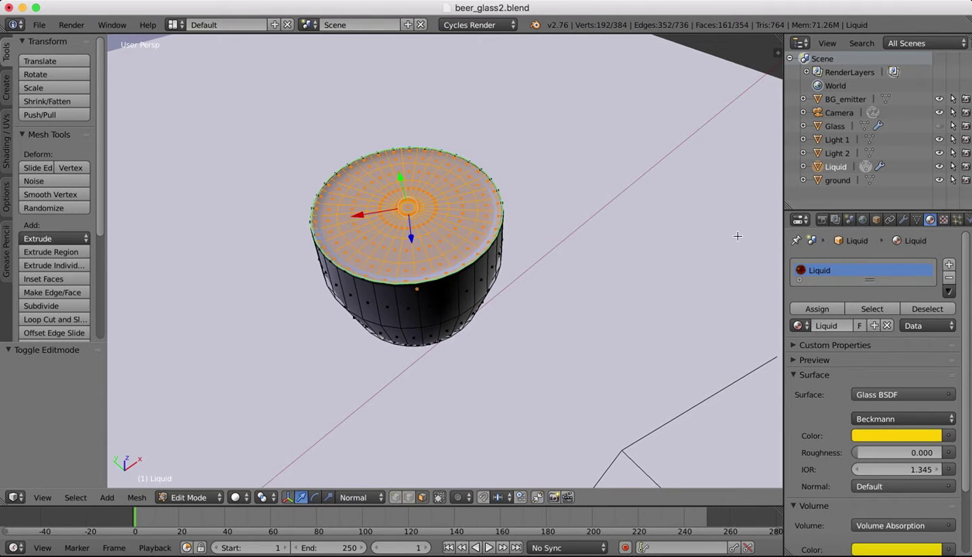
Duplicate the selected top faces of the Liquid mesh in place and separate the copy into its own object
{"action": "key", "text": "shift+d"}
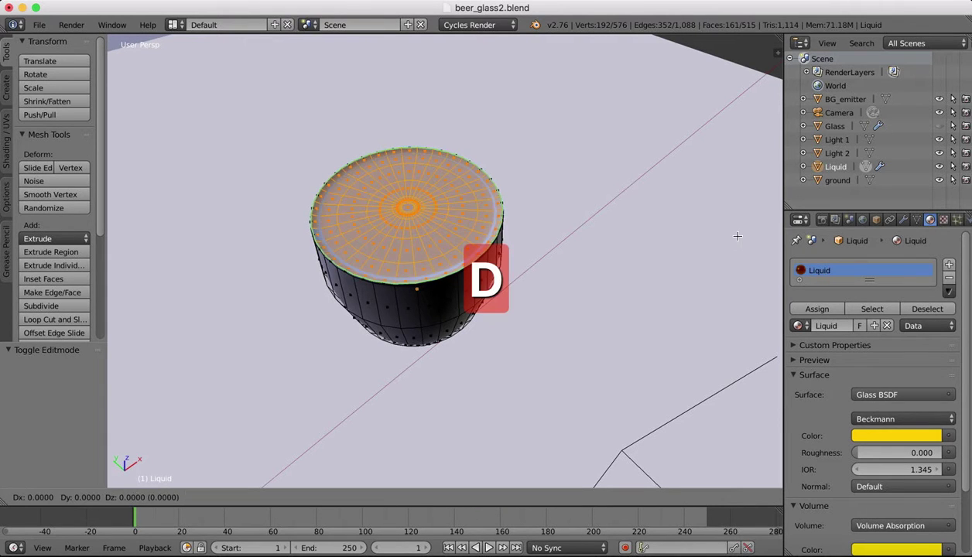
{"action": "right_click", "coordinate": [737, 236]}
{"action": "key", "text": "p"}
{"action": "left_click", "coordinate": [738, 236]}
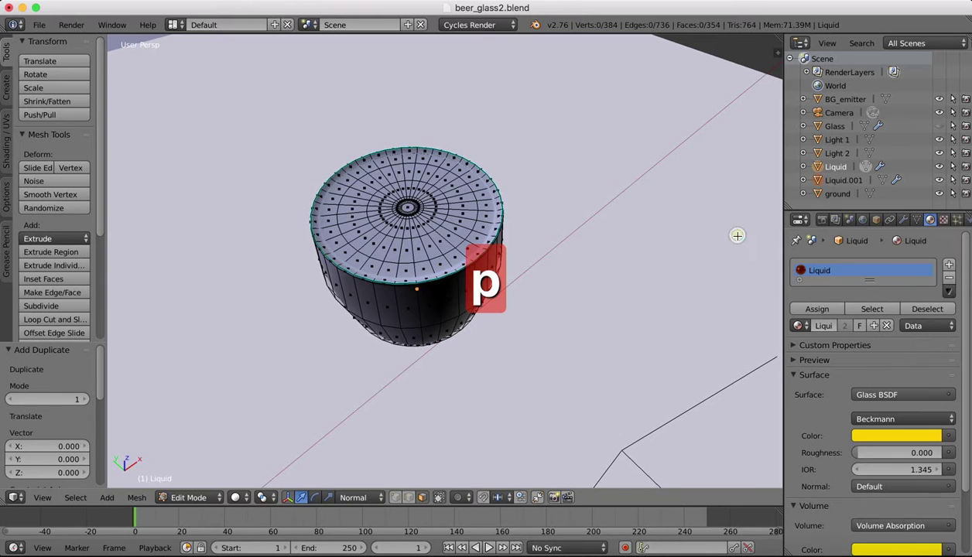
Leave Edit Mode and rename the separated Liquid.001 object as Foam
{"action": "key", "text": "Tab"}
{"action": "double_click", "coordinate": [840, 180]}
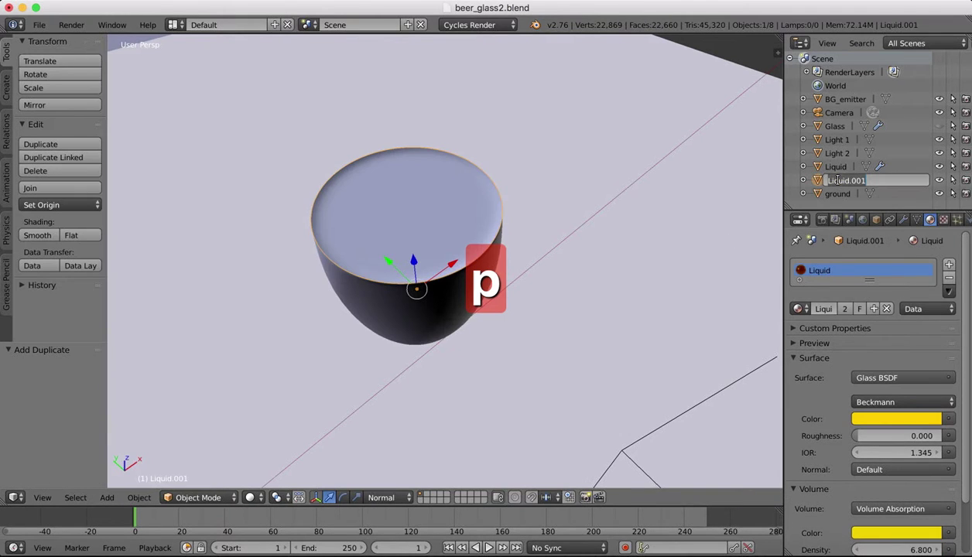
{"action": "type", "text": "Foam"}
{"action": "key", "text": "Return"}
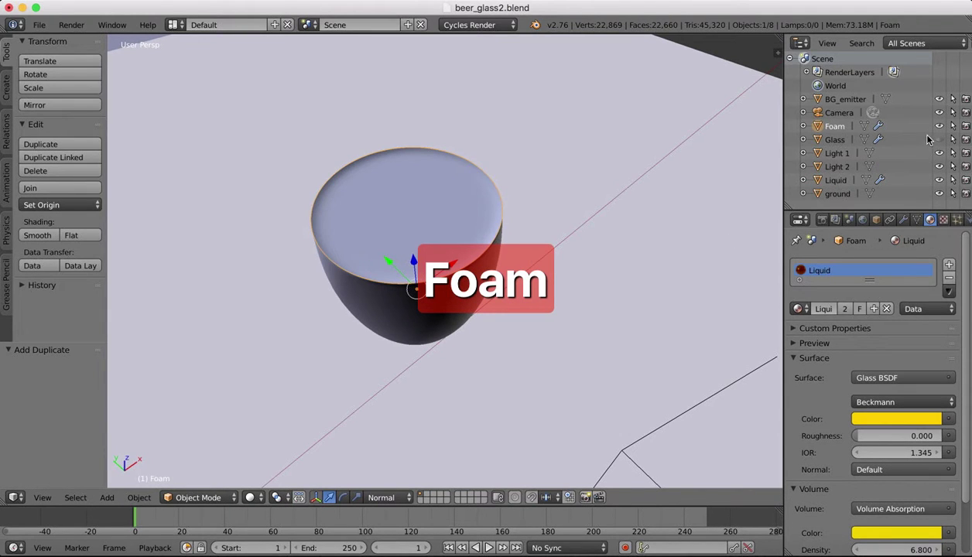
Hide the Liquid object and extrude all faces of the Foam mesh upward by about 0.0095
{"action": "left_click", "coordinate": [939, 181]}
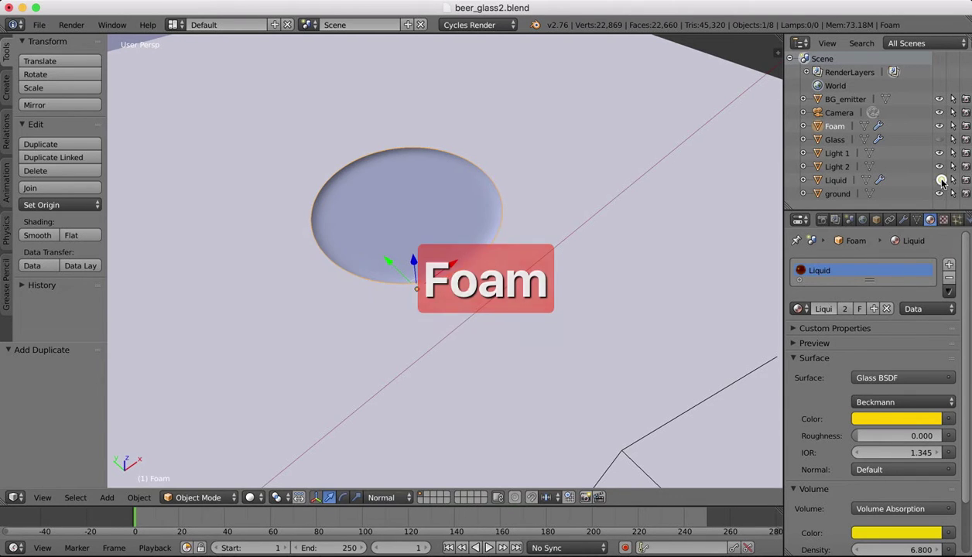
{"action": "scroll", "coordinate": [477, 129], "scroll_direction": "down", "scroll_amount": 10}
{"action": "scroll", "coordinate": [477, 132], "scroll_direction": "up", "scroll_amount": 4}
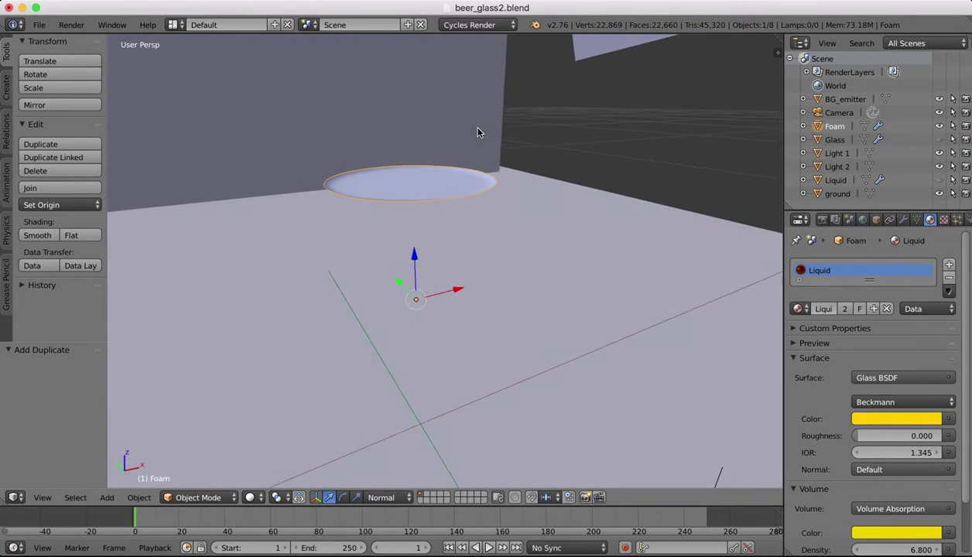
{"action": "key", "text": "Tab"}
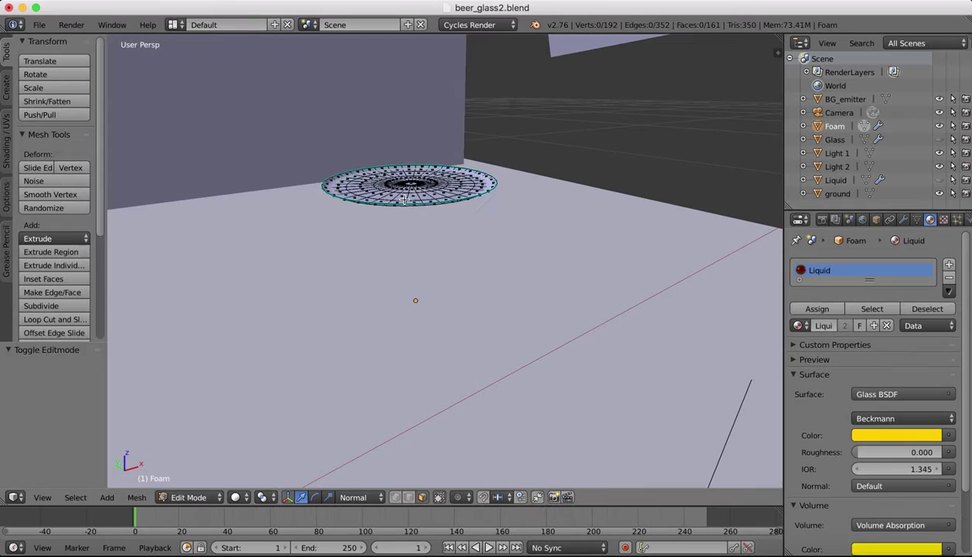
{"action": "key", "text": "a"}
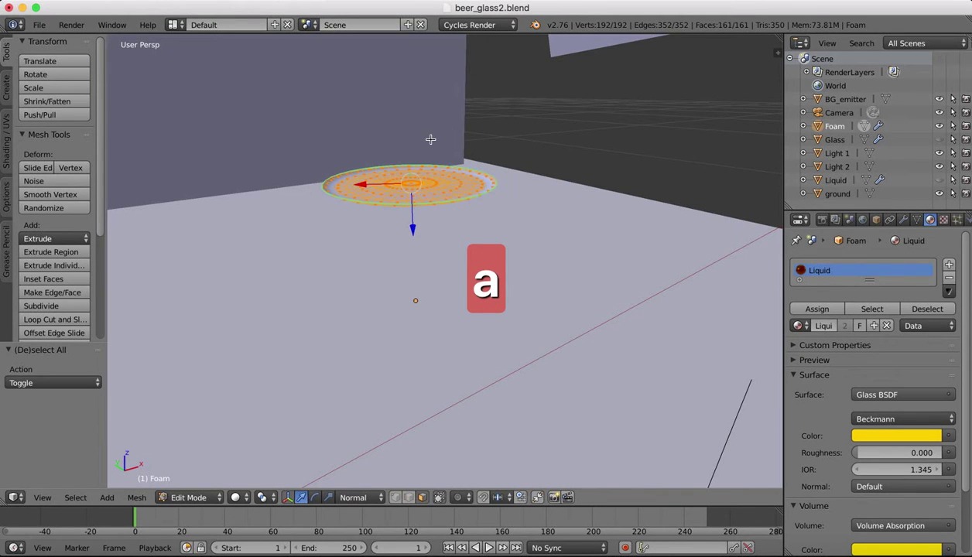
{"action": "key", "text": "e"}
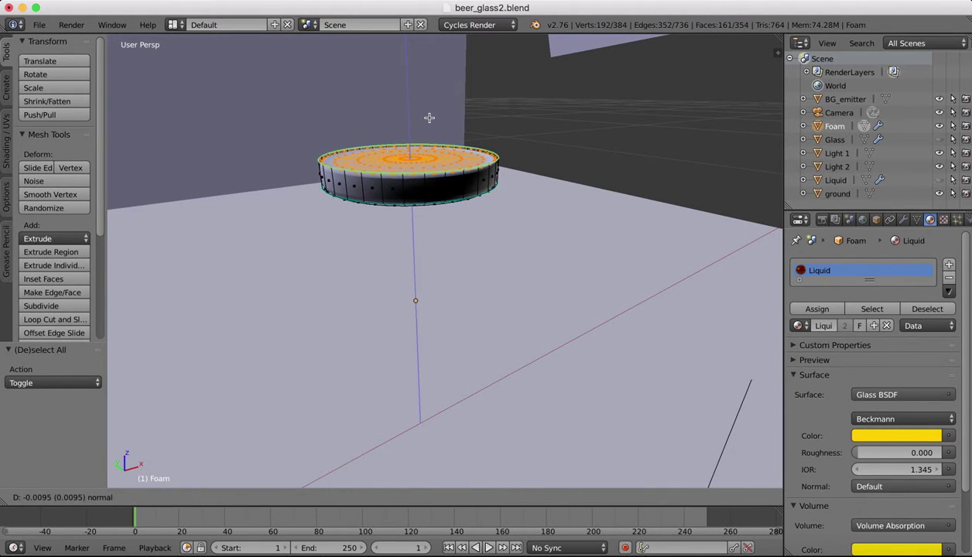
{"action": "left_click", "coordinate": [429, 117]}
Examine the top surface, rim and side wall of the extruded Foam disc from several angles
{"action": "middle_click_drag", "start_coordinate": [429, 116], "coordinate": [481, 94]}
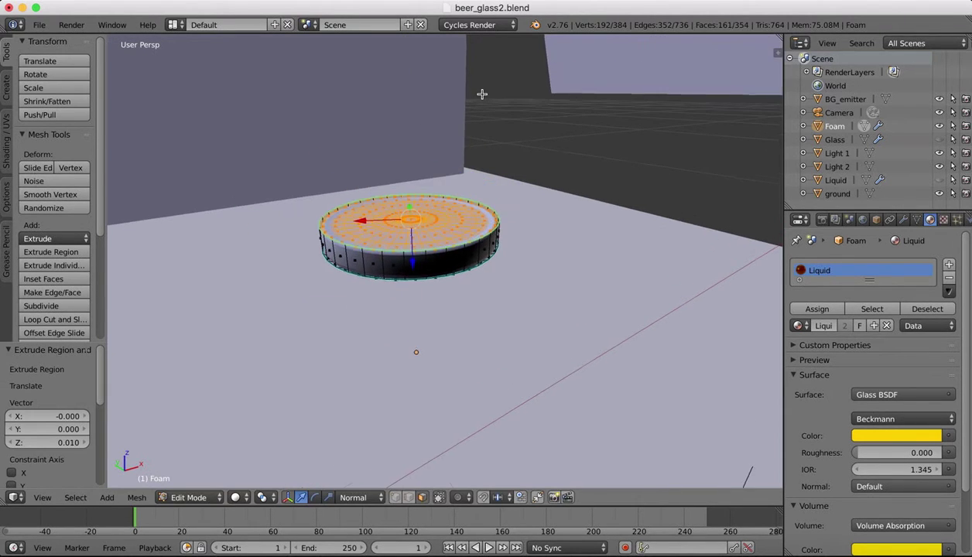
{"action": "scroll", "coordinate": [481, 94], "scroll_direction": "down", "scroll_amount": 5}
{"action": "scroll", "coordinate": [481, 93], "scroll_direction": "up", "scroll_amount": 4}
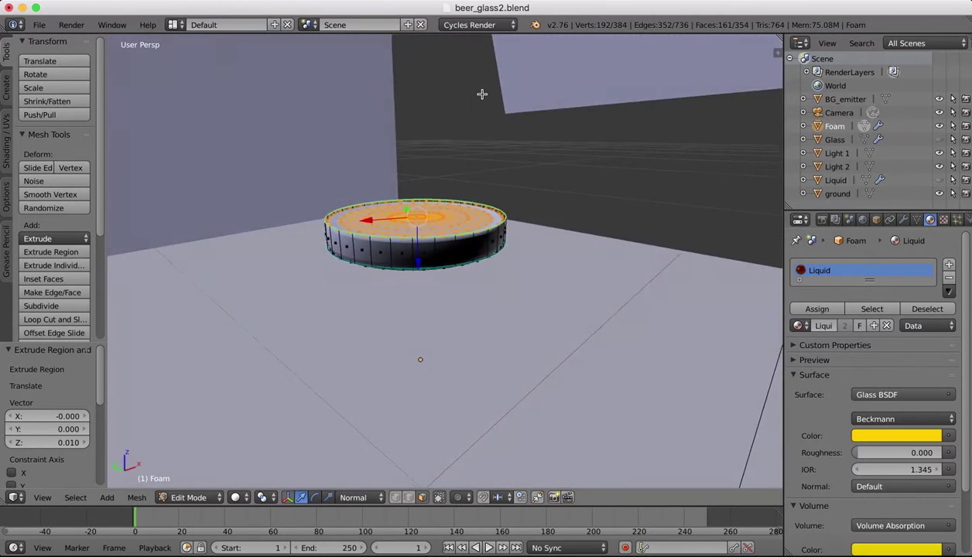
{"action": "scroll", "coordinate": [481, 93], "scroll_direction": "up", "scroll_amount": 10}
{"action": "scroll", "coordinate": [481, 93], "scroll_direction": "down", "scroll_amount": 9}
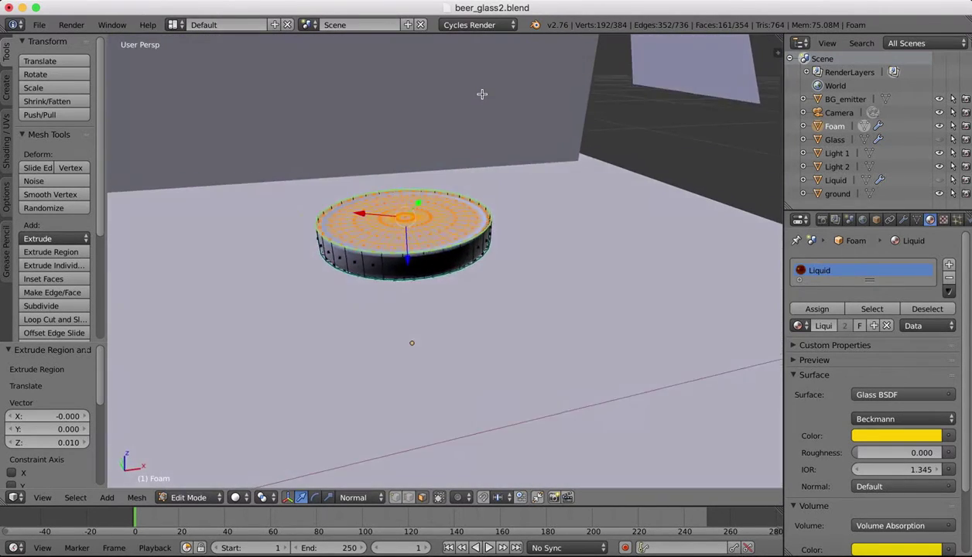
{"action": "scroll", "coordinate": [481, 94], "scroll_direction": "up", "scroll_amount": 5}
{"action": "scroll", "coordinate": [481, 93], "scroll_direction": "down", "scroll_amount": 5}
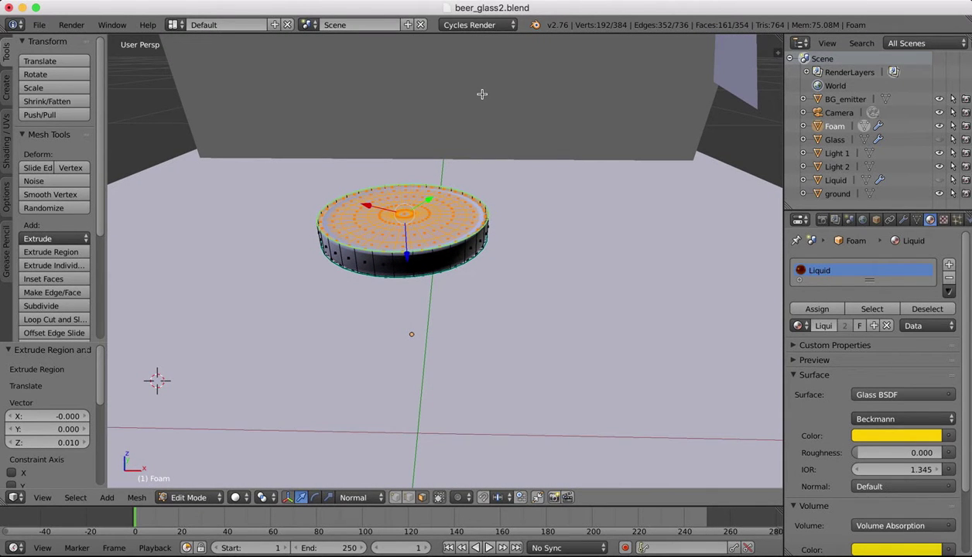
{"action": "scroll", "coordinate": [376, 123], "scroll_direction": "left", "scroll_amount": 5}
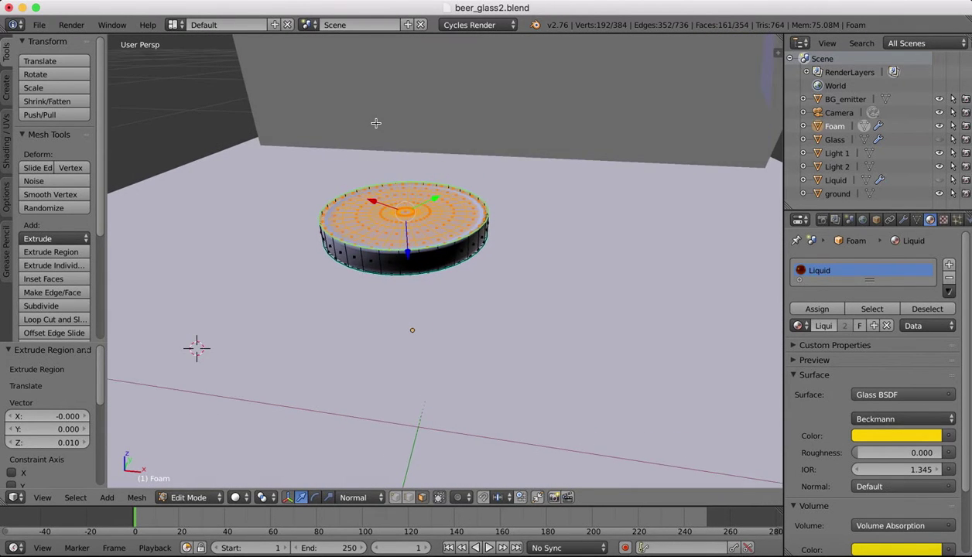
{"action": "scroll", "coordinate": [376, 123], "scroll_direction": "up", "scroll_amount": 5}
{"action": "scroll", "coordinate": [376, 123], "scroll_direction": "down", "scroll_amount": 6}
{"action": "scroll", "coordinate": [376, 123], "scroll_direction": "left", "scroll_amount": 3}
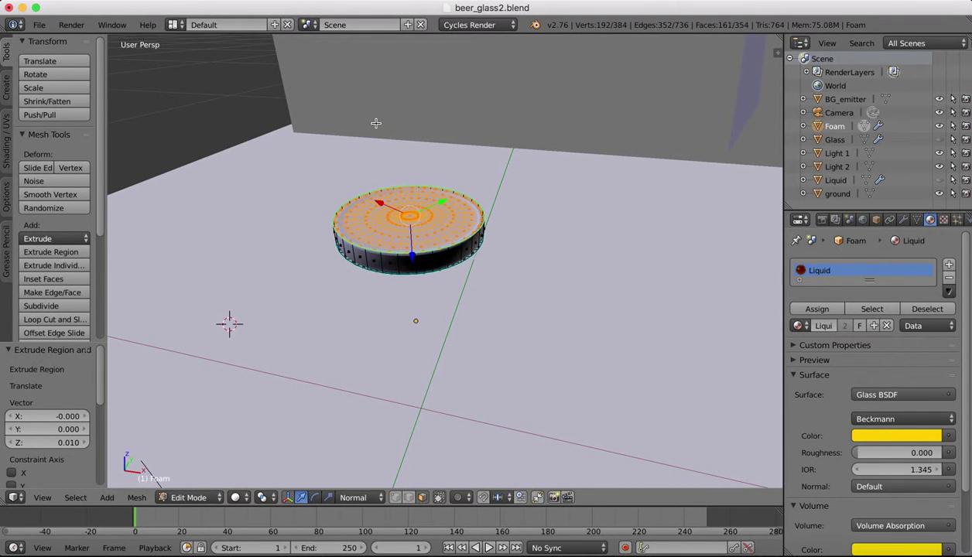
Flip the curvature of Foam's selected top faces by scaling them -1 along Z
{"action": "key", "text": "s"}
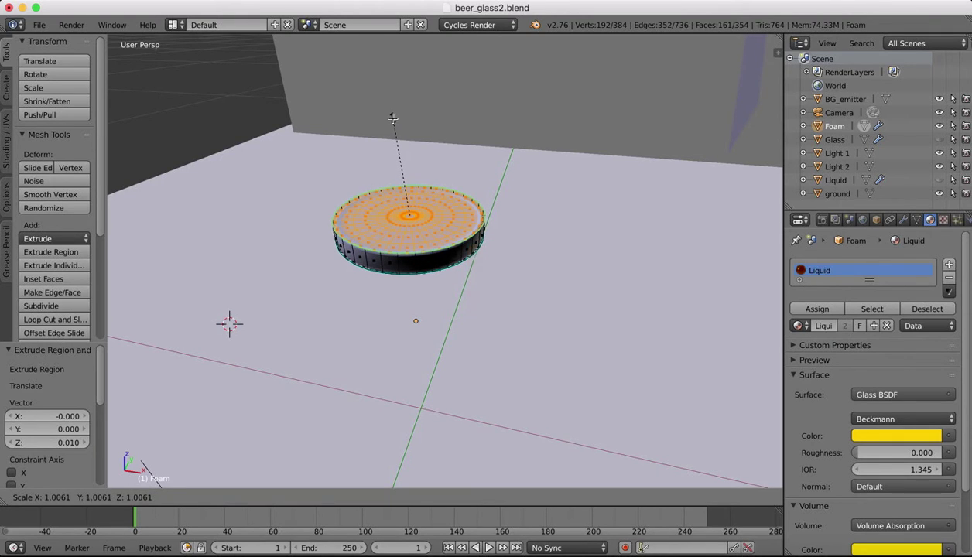
{"action": "key", "text": "z"}
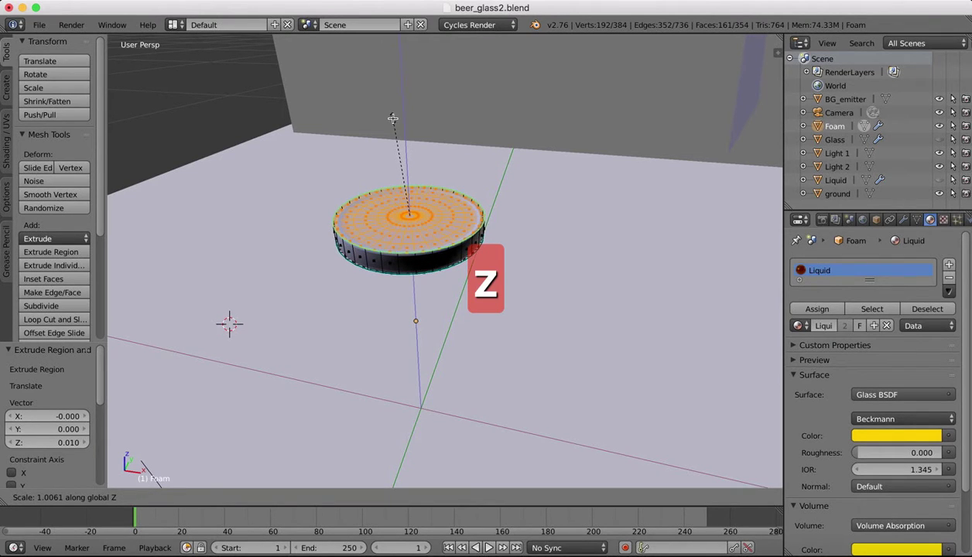
{"action": "type", "text": "-1"}
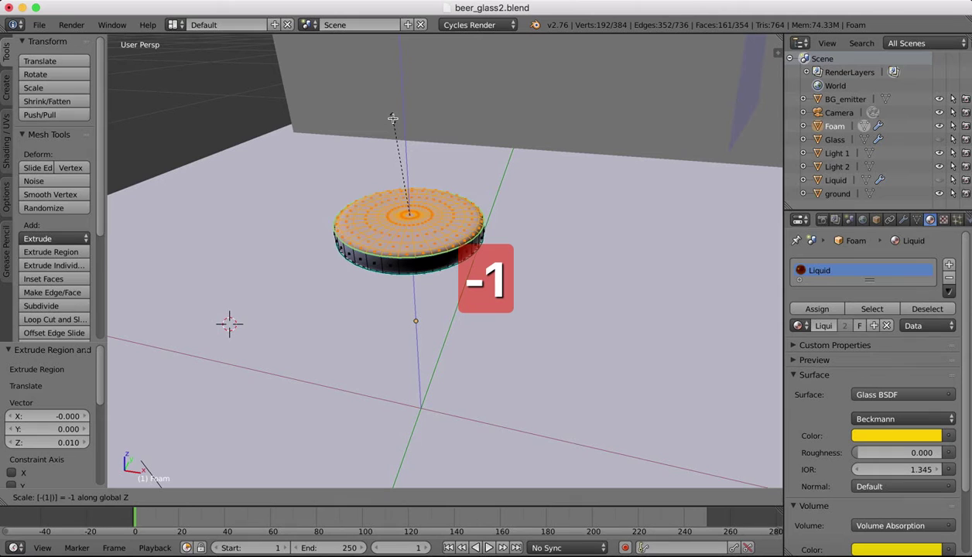
{"action": "key", "text": "Return"}
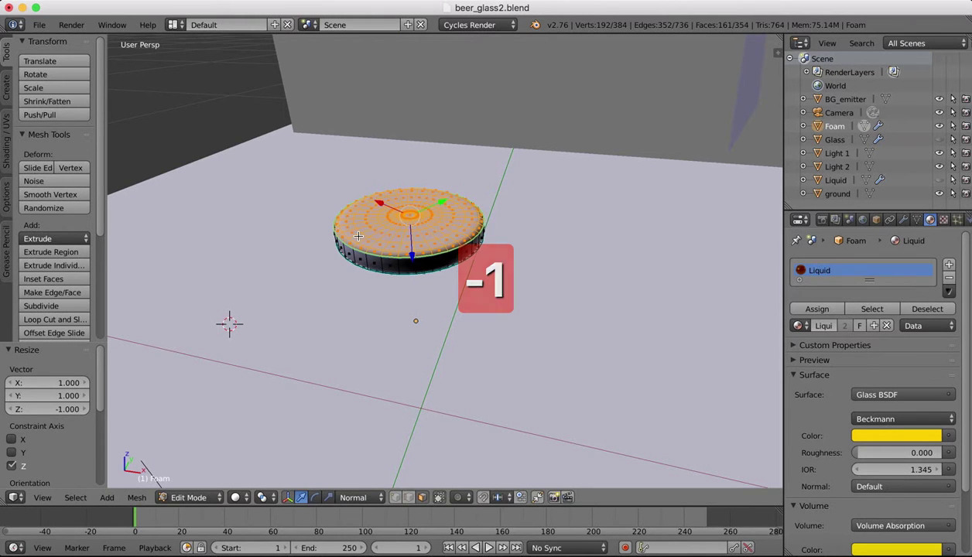
Return to Object Mode and remove the Liquid material slot and the EdgeSplit modifier from the Foam object
{"action": "scroll", "coordinate": [358, 236], "scroll_direction": "up", "scroll_amount": 3}
{"action": "scroll", "coordinate": [359, 236], "scroll_direction": "down", "scroll_amount": 3}
{"action": "scroll", "coordinate": [358, 236], "scroll_direction": "down", "scroll_amount": 3, "text": "ctrl"}
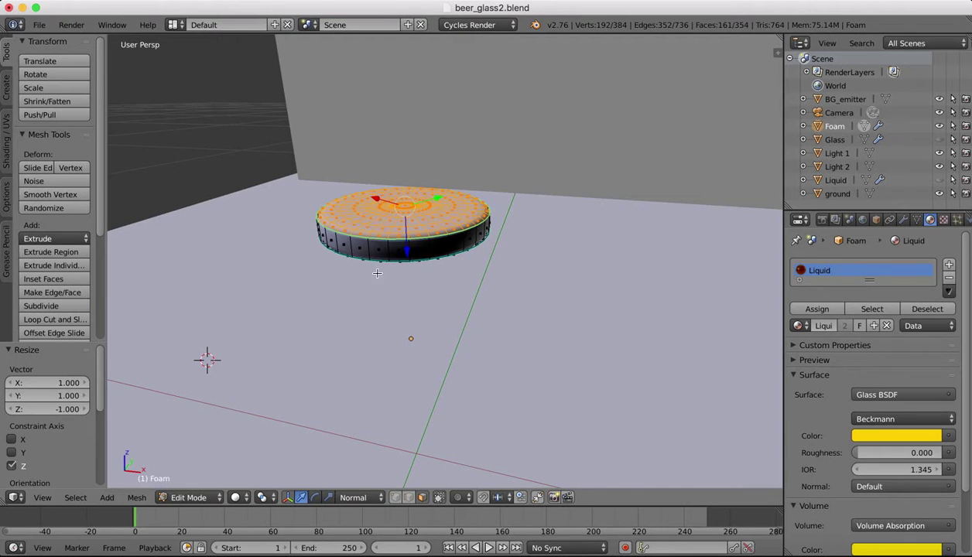
{"action": "scroll", "coordinate": [382, 219], "scroll_direction": "right", "scroll_amount": 1}
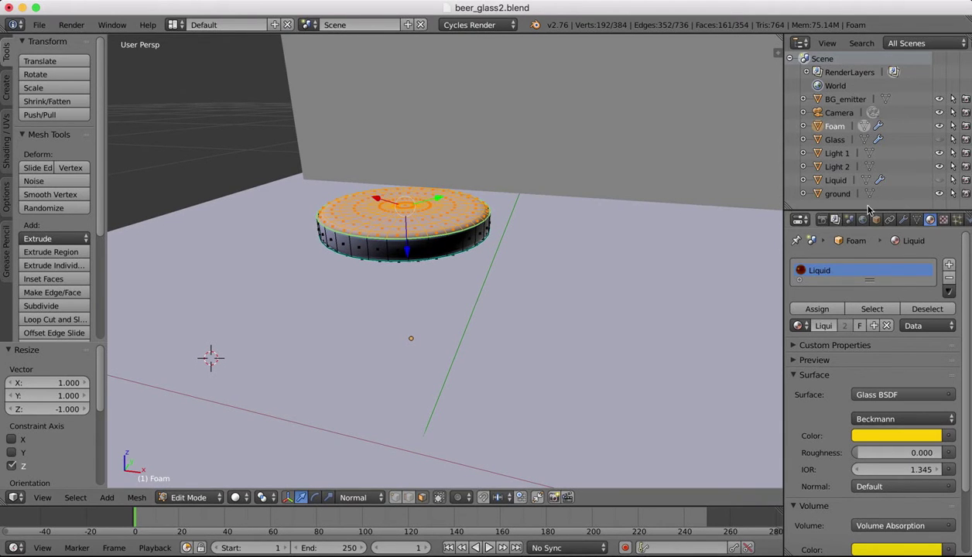
{"action": "left_click", "coordinate": [948, 277]}
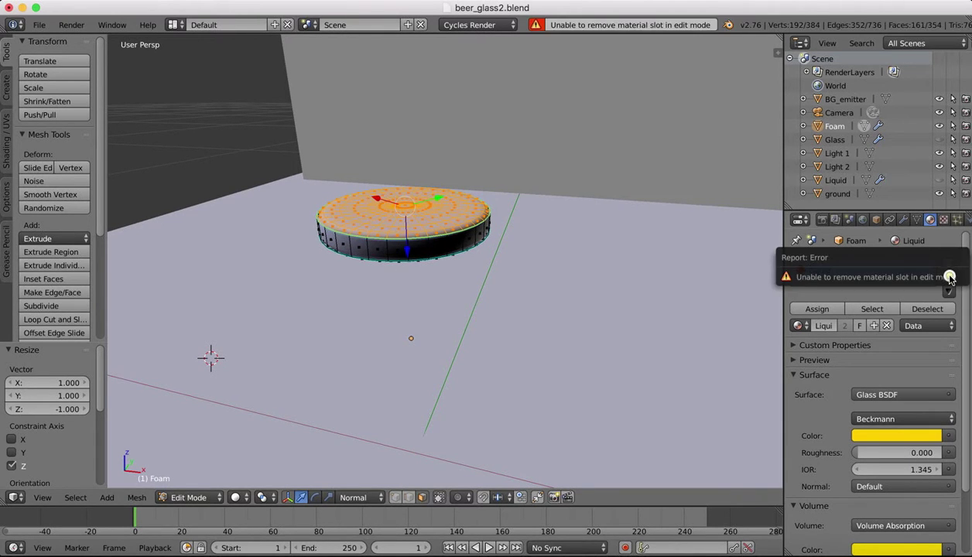
{"action": "left_click", "coordinate": [189, 496]}
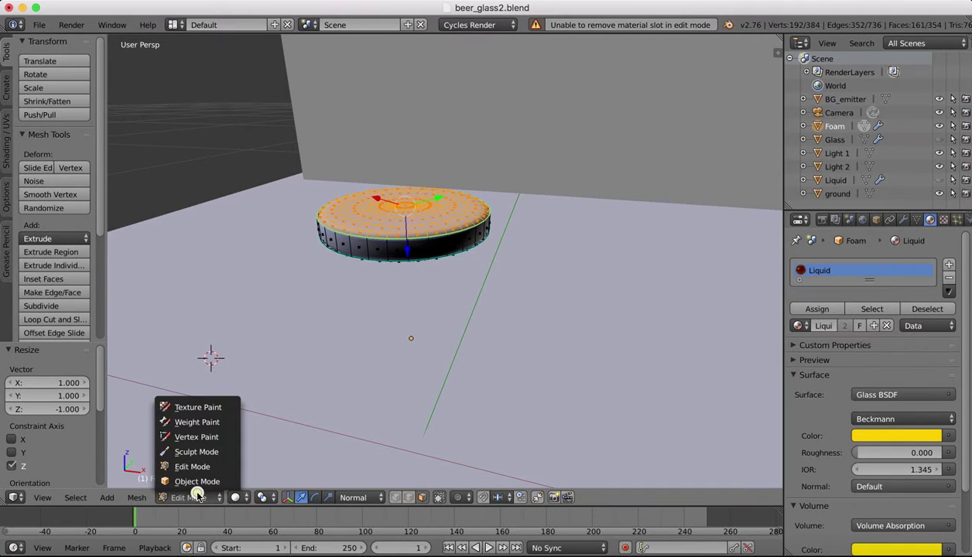
{"action": "left_click", "coordinate": [195, 502]}
{"action": "left_click", "coordinate": [950, 278]}
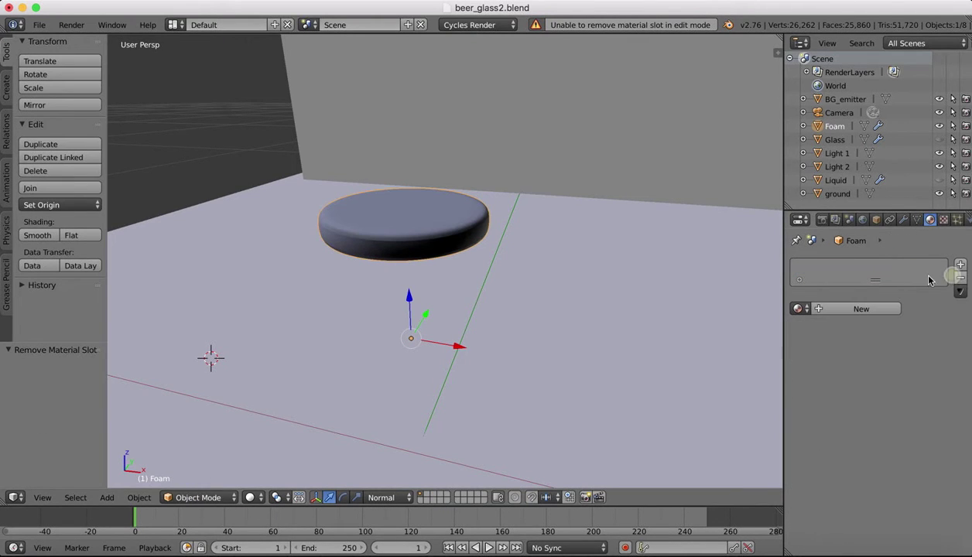
{"action": "left_click", "coordinate": [902, 220]}
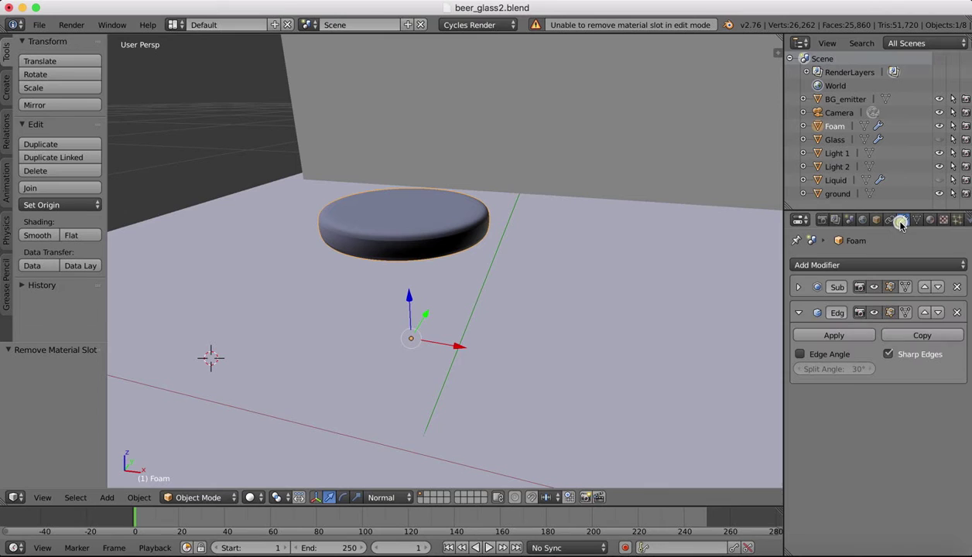
{"action": "left_click", "coordinate": [956, 312]}
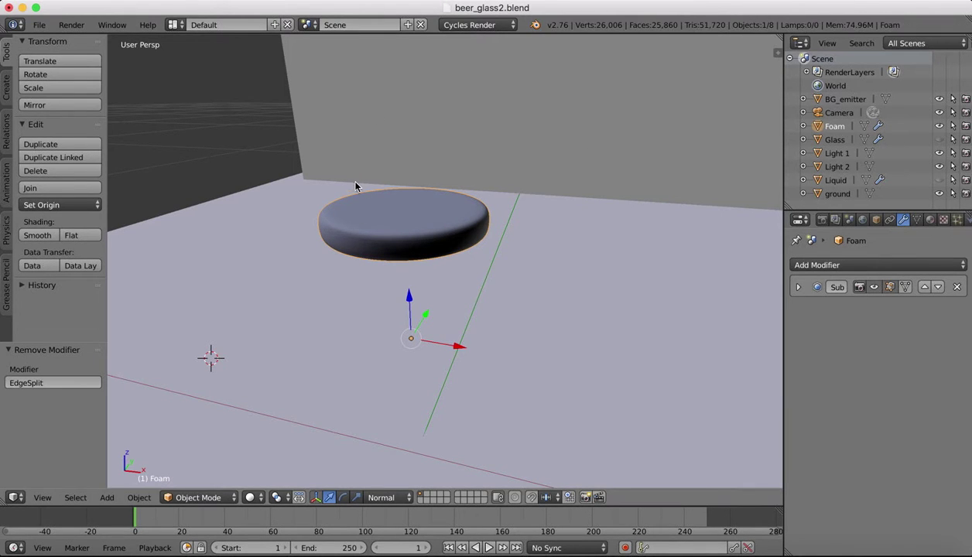
Reopen Foam in Edit Mode and move its top faces by about -0.001 along Z using proportional editing with Random falloff
{"action": "scroll", "coordinate": [356, 187], "scroll_direction": "up", "scroll_amount": 5}
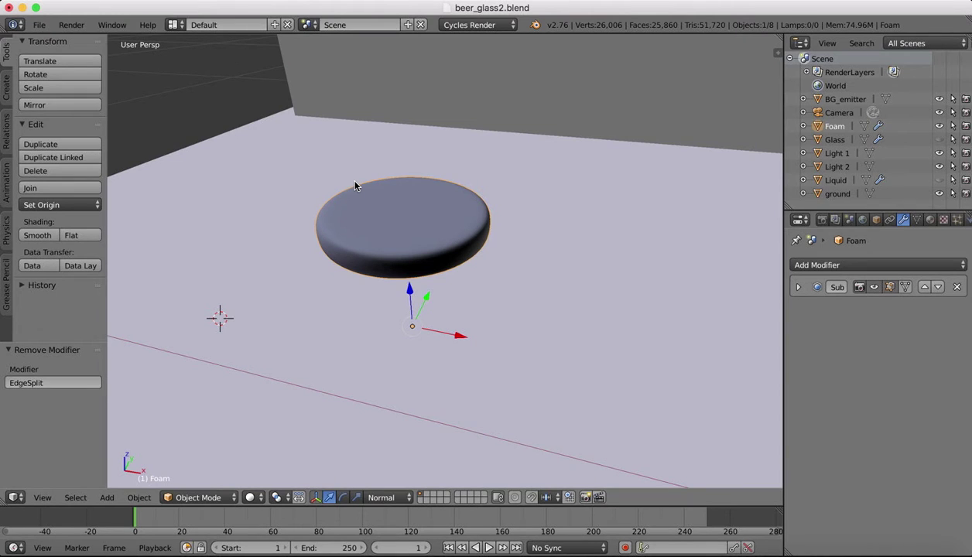
{"action": "scroll", "coordinate": [357, 156], "scroll_direction": "up", "scroll_amount": 1}
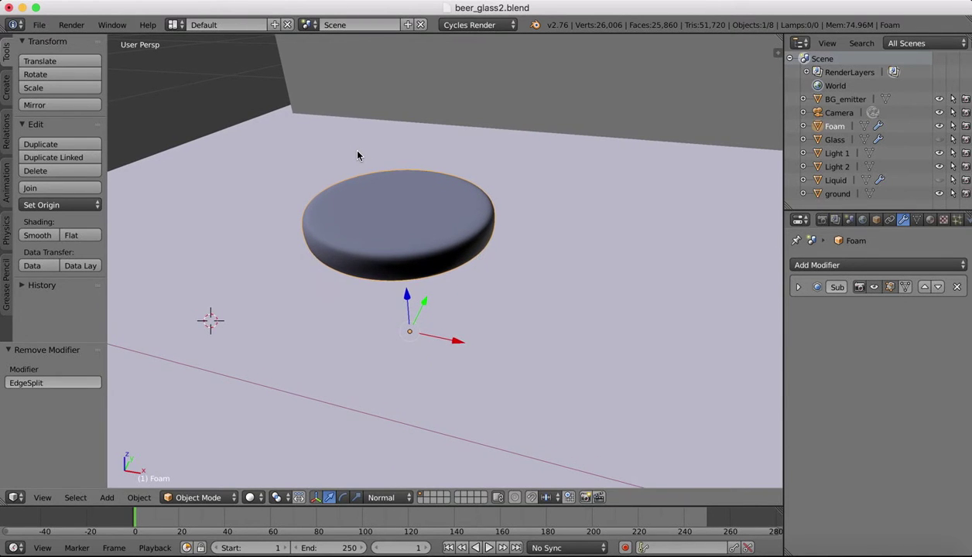
{"action": "scroll", "coordinate": [357, 151], "scroll_direction": "down", "scroll_amount": 10}
{"action": "scroll", "coordinate": [357, 151], "scroll_direction": "up", "scroll_amount": 8}
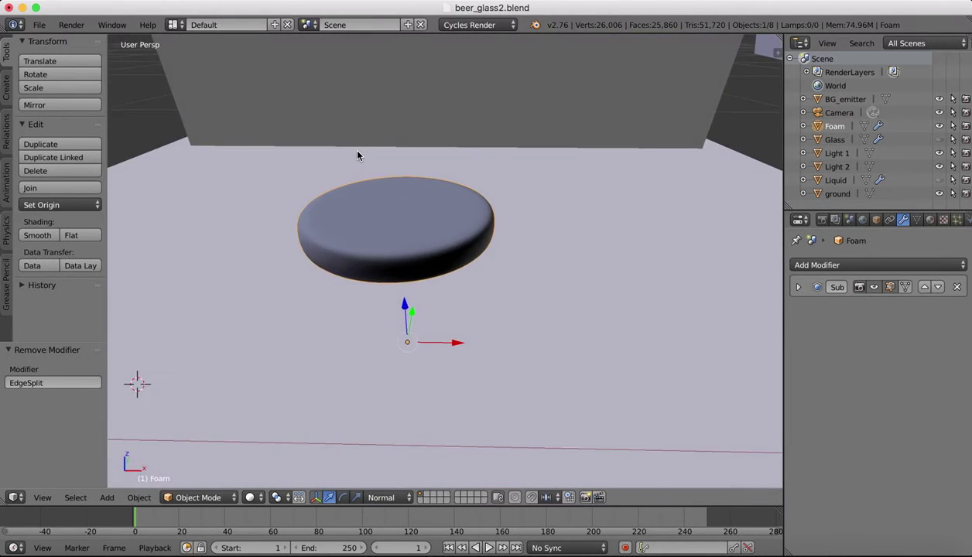
{"action": "scroll", "coordinate": [358, 151], "scroll_direction": "left", "scroll_amount": 5}
{"action": "scroll", "coordinate": [357, 152], "scroll_direction": "right", "scroll_amount": 6}
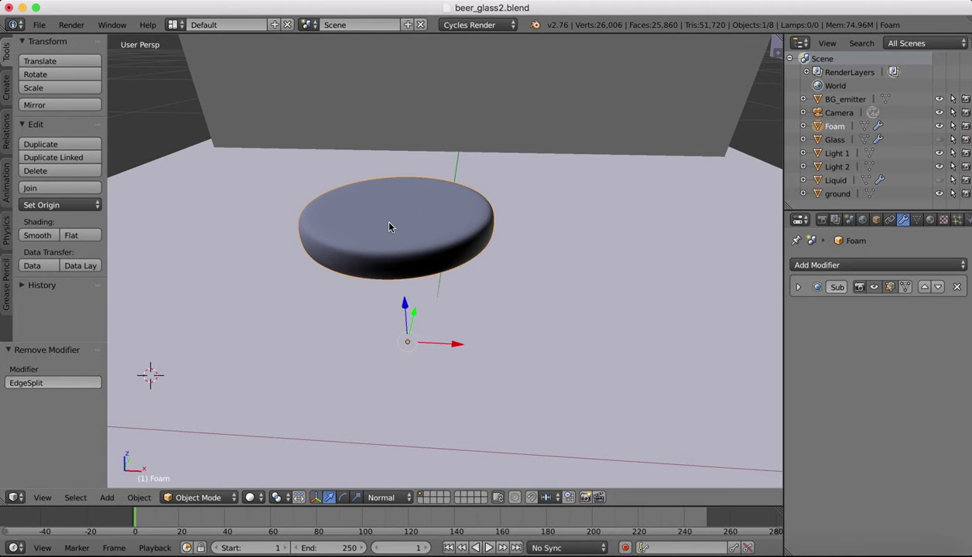
{"action": "key", "text": "Tab"}
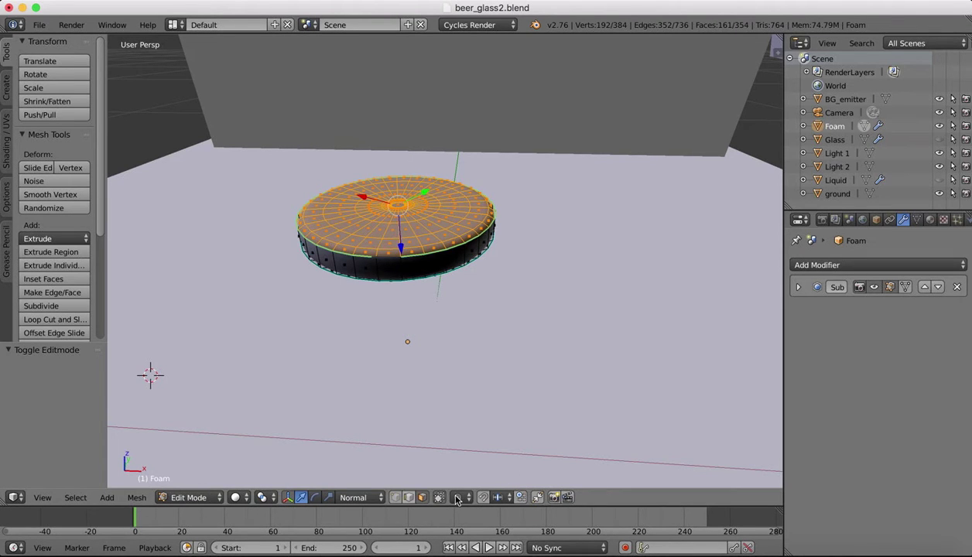
{"action": "left_click", "coordinate": [462, 497]}
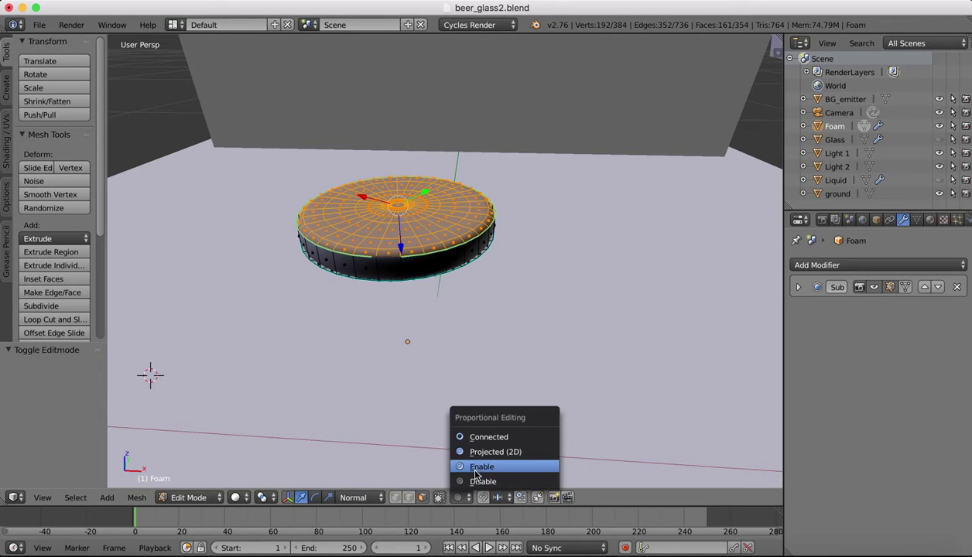
{"action": "left_click", "coordinate": [475, 467]}
{"action": "left_click", "coordinate": [481, 497]}
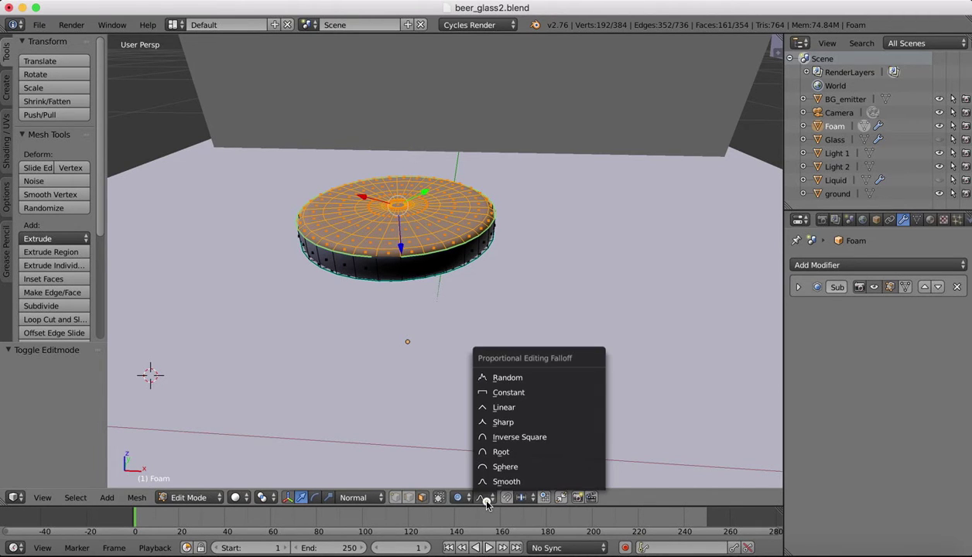
{"action": "left_click", "coordinate": [506, 382]}
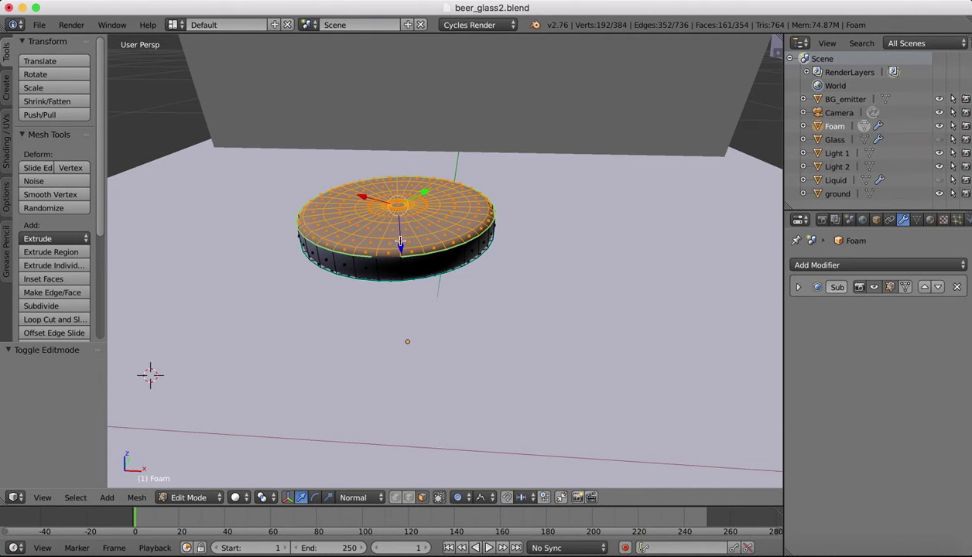
{"action": "left_click_drag", "start_coordinate": [400, 243], "coordinate": [400, 245]}
{"action": "scroll", "coordinate": [400, 244], "scroll_direction": "down", "scroll_amount": 10}
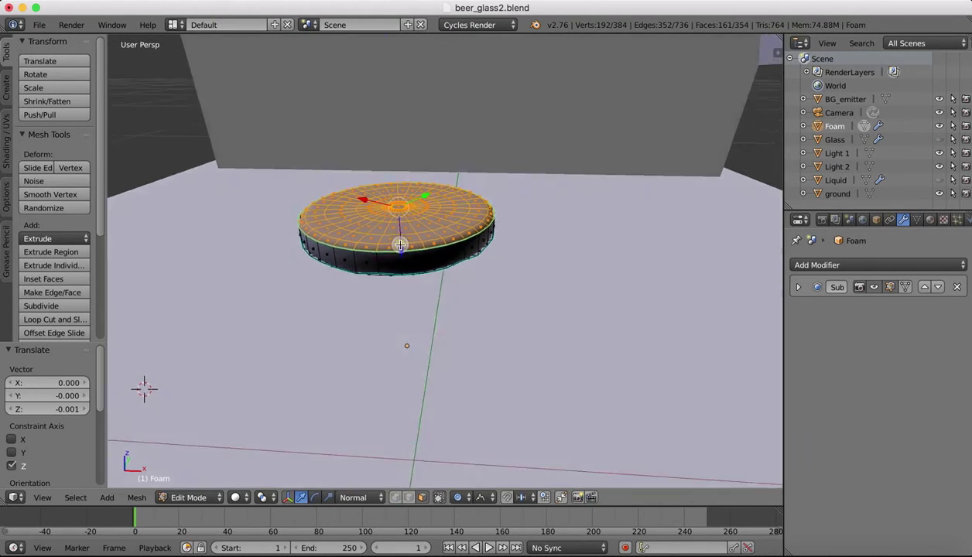
Undo the last random move of Foam's top faces and recalculate the normals of those selected faces
{"action": "scroll", "coordinate": [429, 168], "scroll_direction": "up", "scroll_amount": 10}
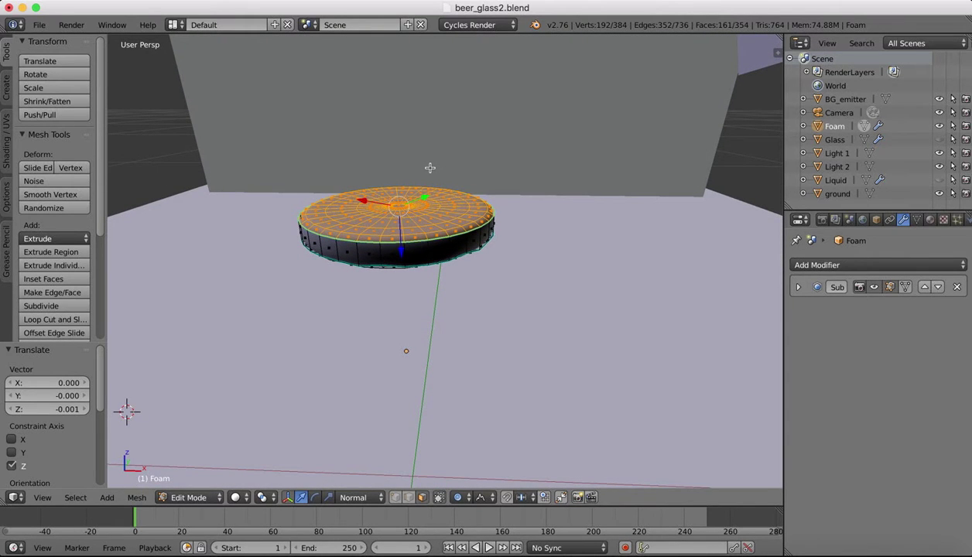
{"action": "key", "text": "super+z"}
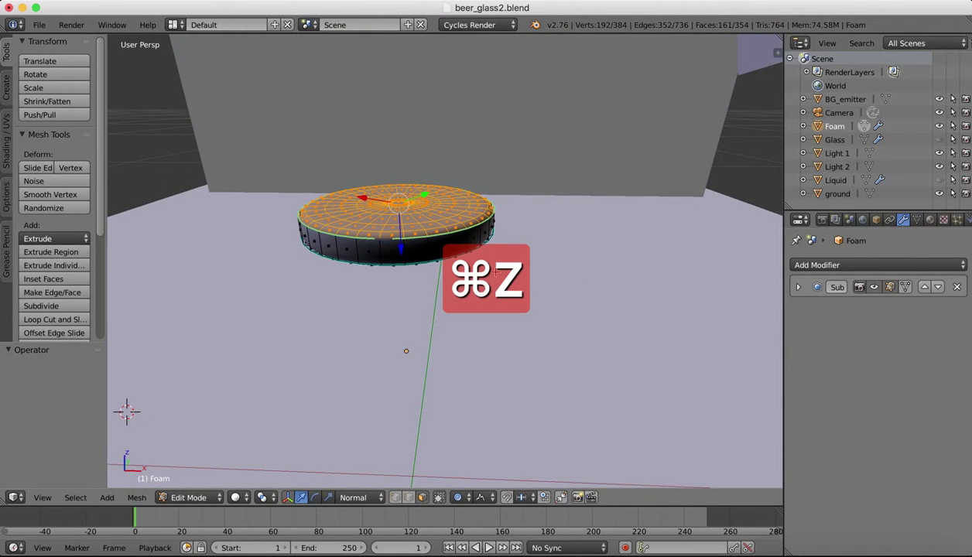
{"action": "left_click", "coordinate": [6, 138]}
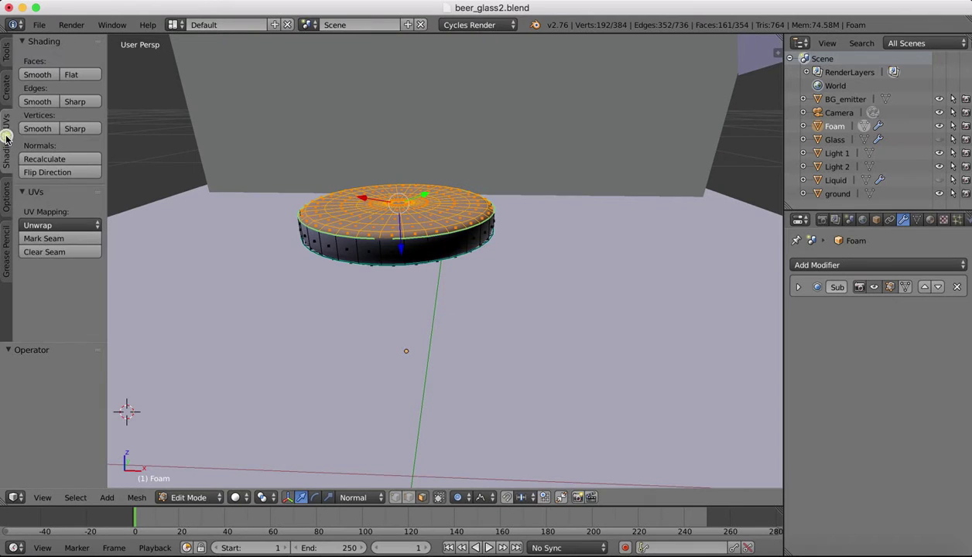
{"action": "left_click", "coordinate": [47, 159]}
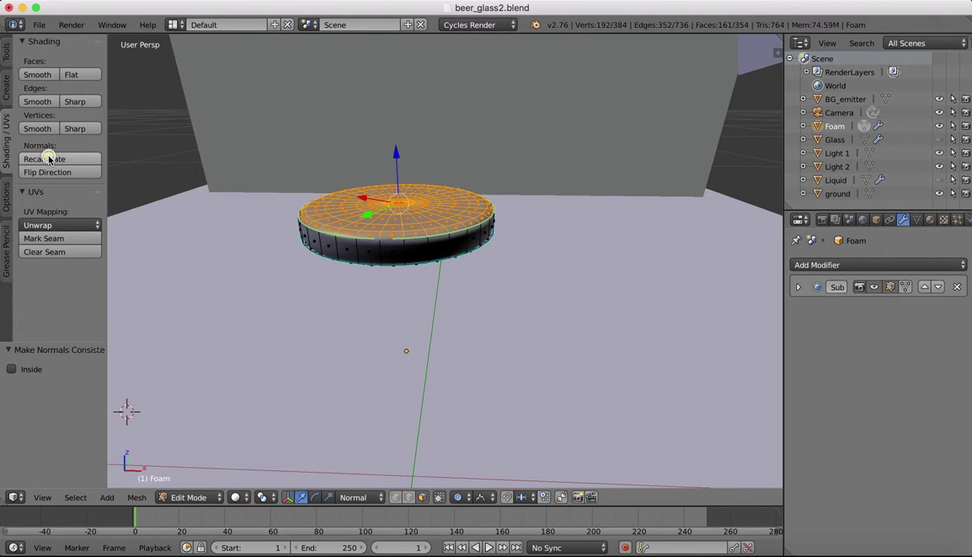
Try to move Foam's top faces up by about 0.0003 along Z, and undo the move
{"action": "left_click_drag", "start_coordinate": [396, 155], "coordinate": [396, 153]}
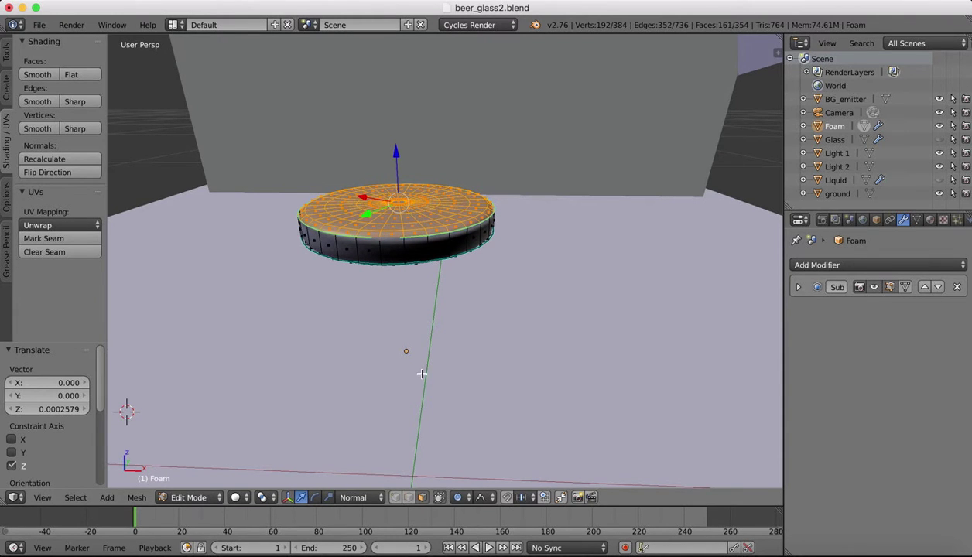
{"action": "key", "text": "super+z"}
{"action": "key", "text": "super+z"}
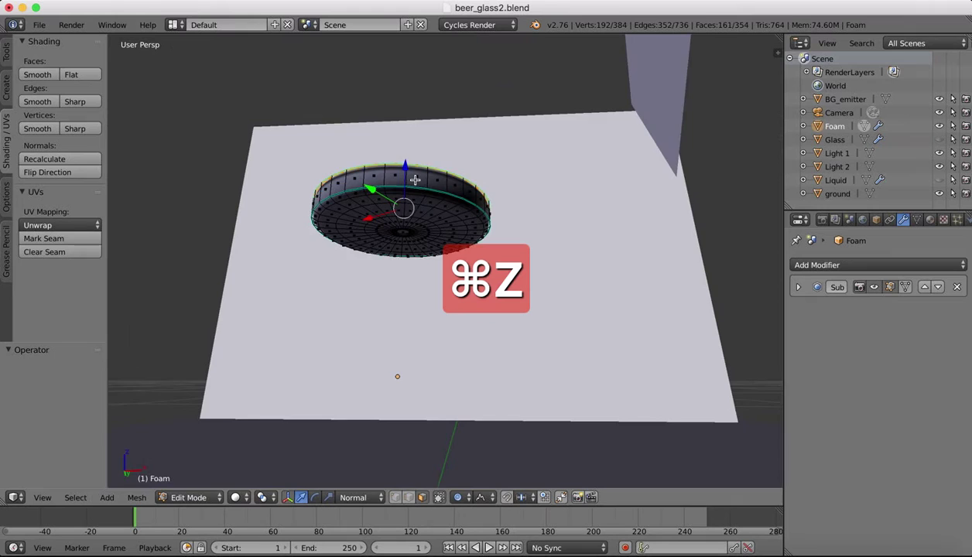
Select all of Foam's underside faces, from the centre face through every surrounding face ring out to the edge
{"action": "scroll", "coordinate": [414, 180], "scroll_direction": "down", "scroll_amount": 10}
{"action": "right_click", "coordinate": [405, 241]}
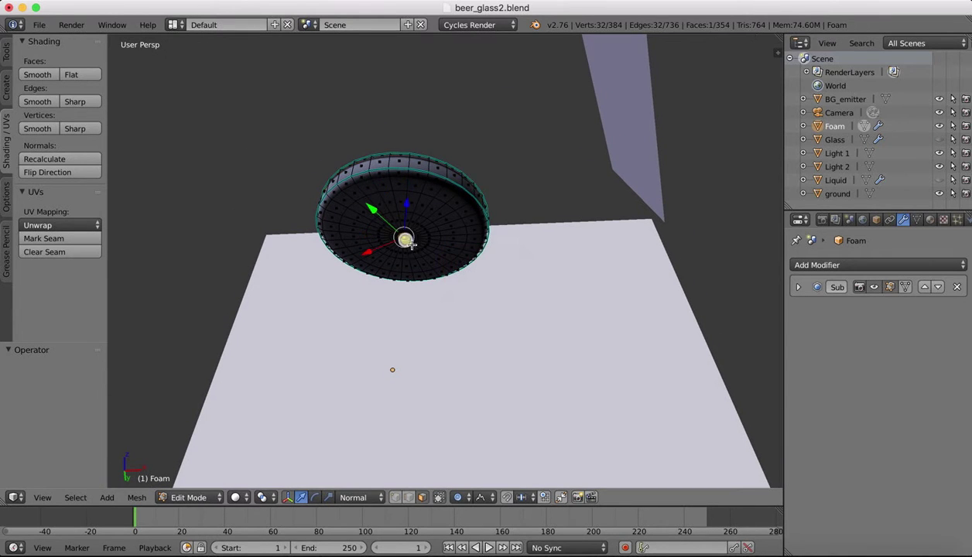
{"action": "scroll", "coordinate": [396, 210], "scroll_direction": "up", "scroll_amount": 5}
{"action": "scroll", "coordinate": [395, 209], "scroll_direction": "down", "scroll_amount": 5}
{"action": "scroll", "coordinate": [395, 209], "scroll_direction": "down", "scroll_amount": 5}
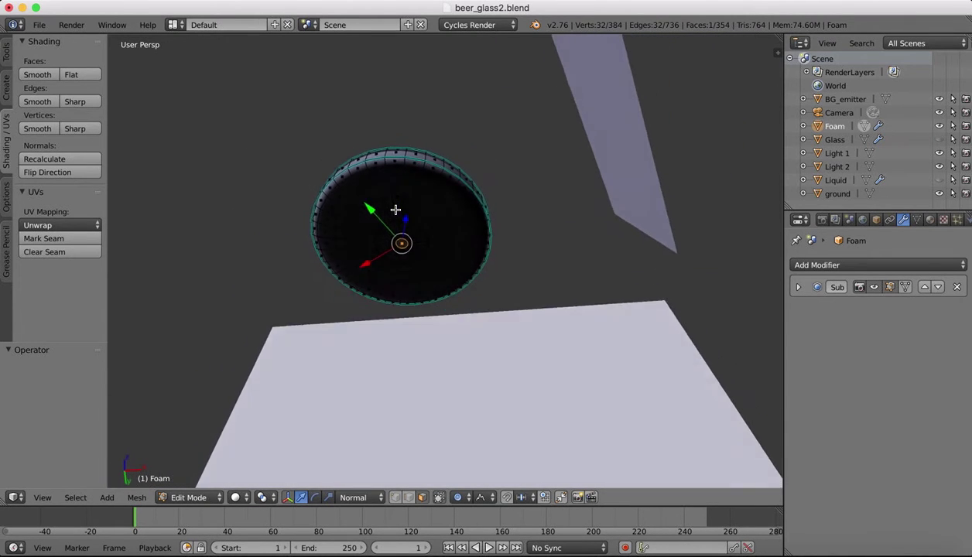
{"action": "scroll", "coordinate": [395, 210], "scroll_direction": "down", "scroll_amount": 5}
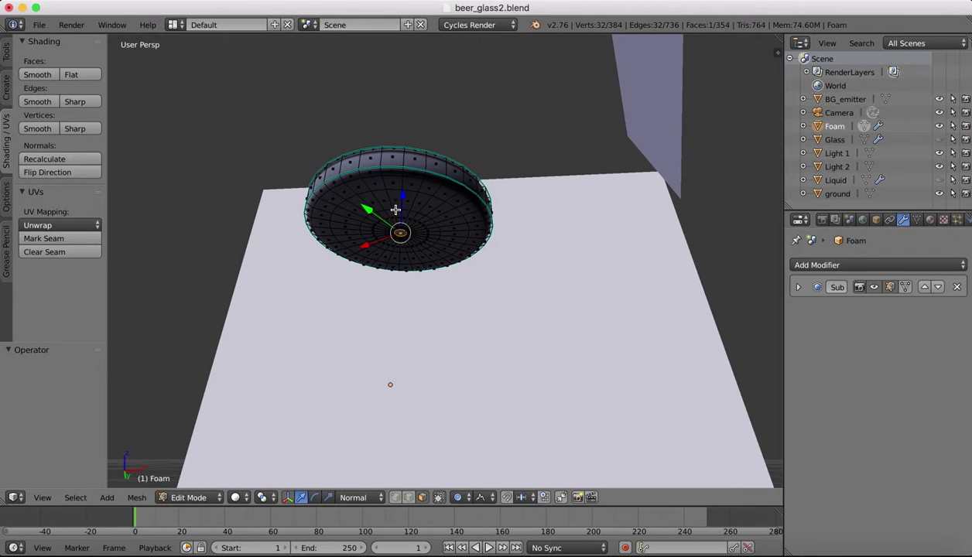
{"action": "right_click", "coordinate": [341, 179], "text": "alt+shift"}
{"action": "right_click", "coordinate": [354, 193], "text": "alt+shift"}
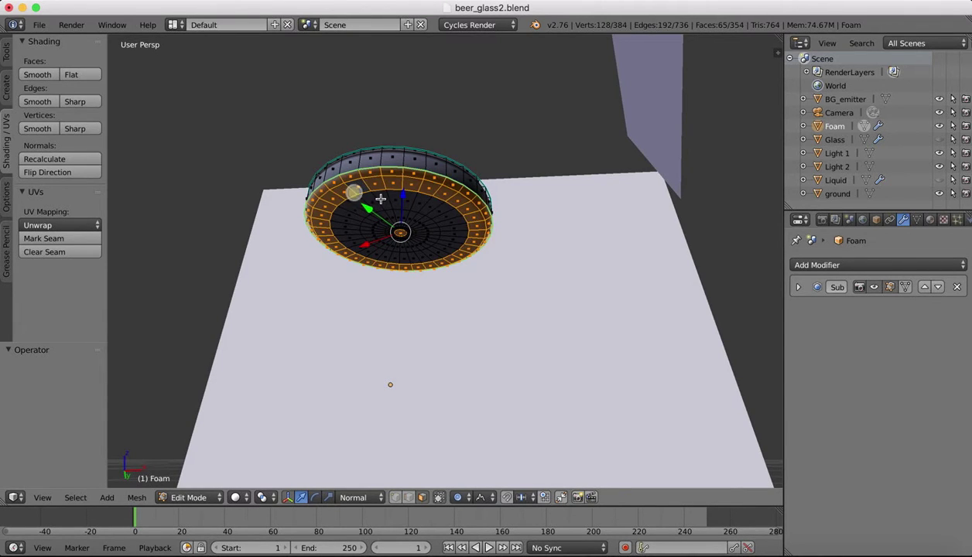
{"action": "right_click", "coordinate": [374, 196], "text": "alt+shift"}
{"action": "right_click", "coordinate": [417, 217], "text": "alt+shift"}
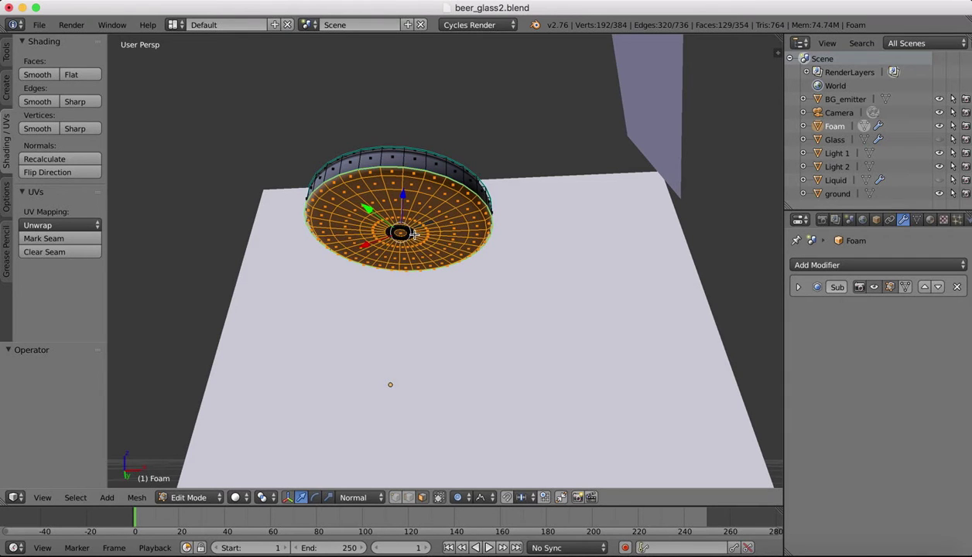
{"action": "scroll", "coordinate": [456, 190], "scroll_direction": "up", "scroll_amount": 10}
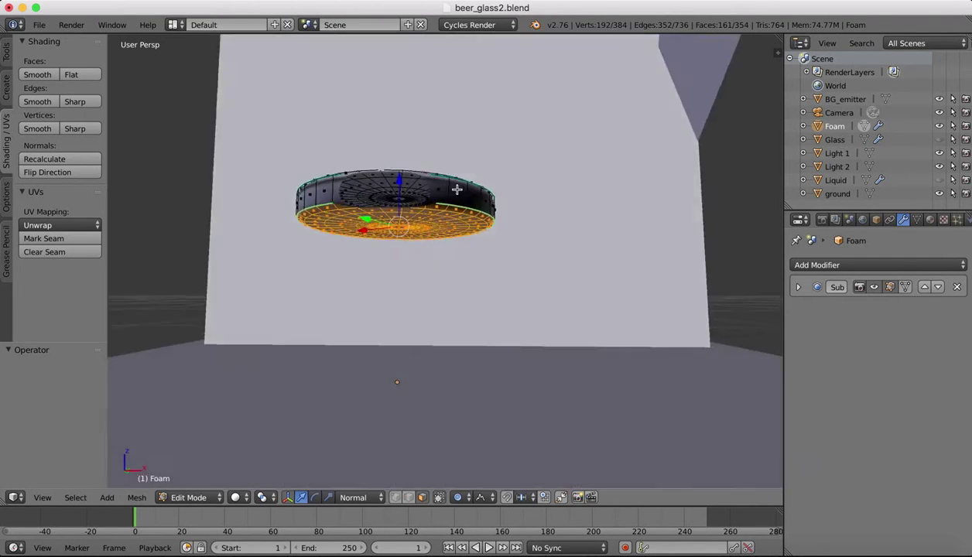
Move the selected underside faces up by about 0.003 along Z using proportional editing with Random falloff to make Foam's top irregular
{"action": "middle_click_drag", "start_coordinate": [457, 214], "coordinate": [449, 212]}
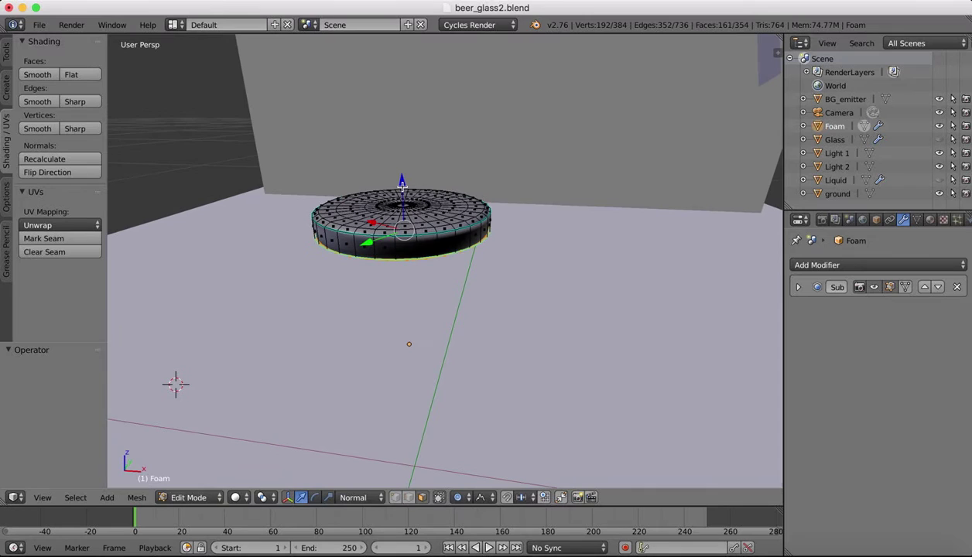
{"action": "left_click_drag", "start_coordinate": [401, 184], "coordinate": [401, 177]}
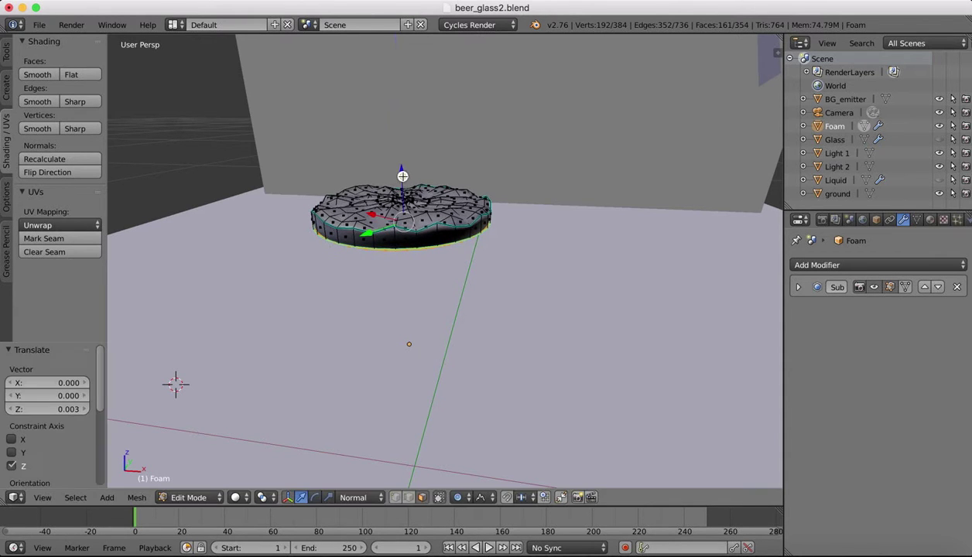
{"action": "scroll", "coordinate": [482, 159], "scroll_direction": "left", "scroll_amount": 10}
{"action": "scroll", "coordinate": [482, 159], "scroll_direction": "left", "scroll_amount": 3}
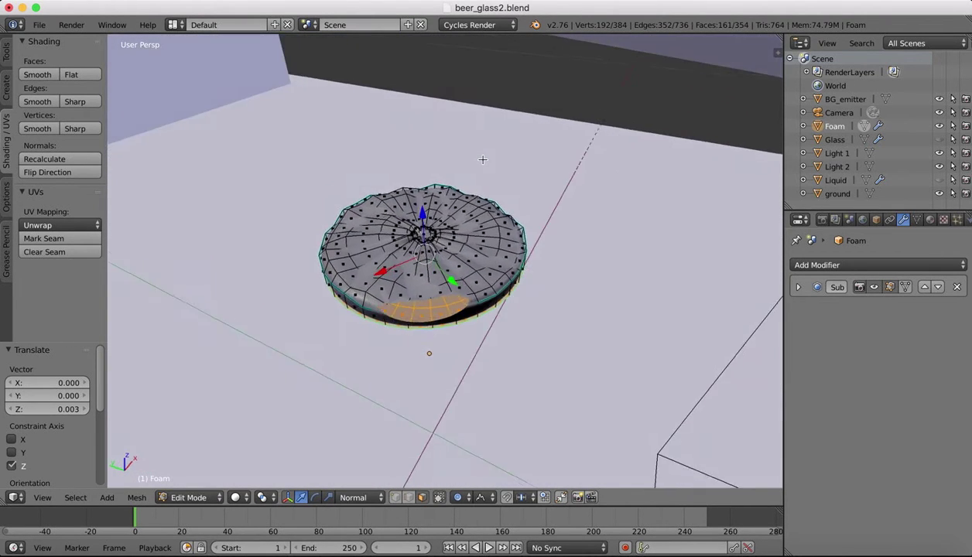
{"action": "scroll", "coordinate": [482, 159], "scroll_direction": "right", "scroll_amount": 10}
{"action": "scroll", "coordinate": [482, 159], "scroll_direction": "up", "scroll_amount": 5}
{"action": "scroll", "coordinate": [482, 159], "scroll_direction": "down", "scroll_amount": 10}
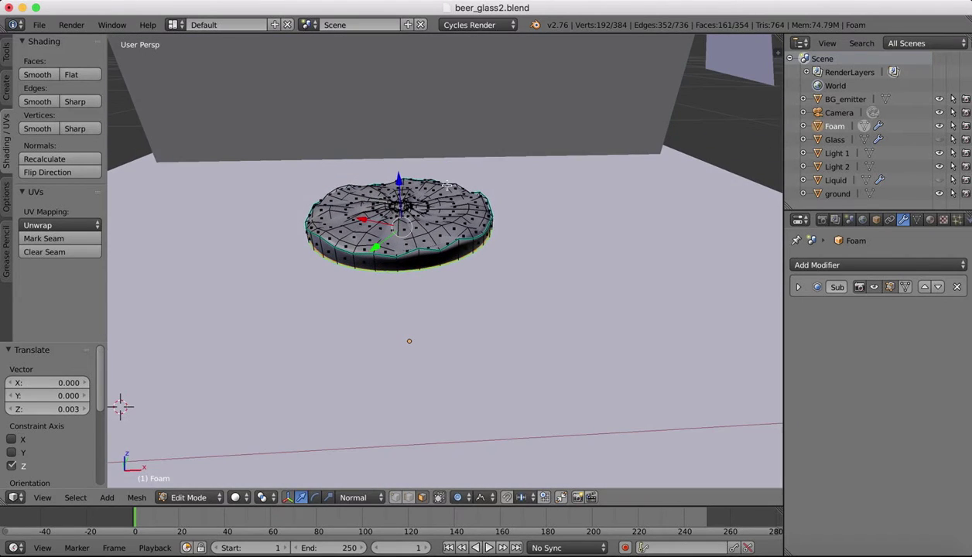
Return Foam to Object Mode and inspect the creases radiating from the centre of its uneven top
{"action": "right_click", "coordinate": [188, 496]}
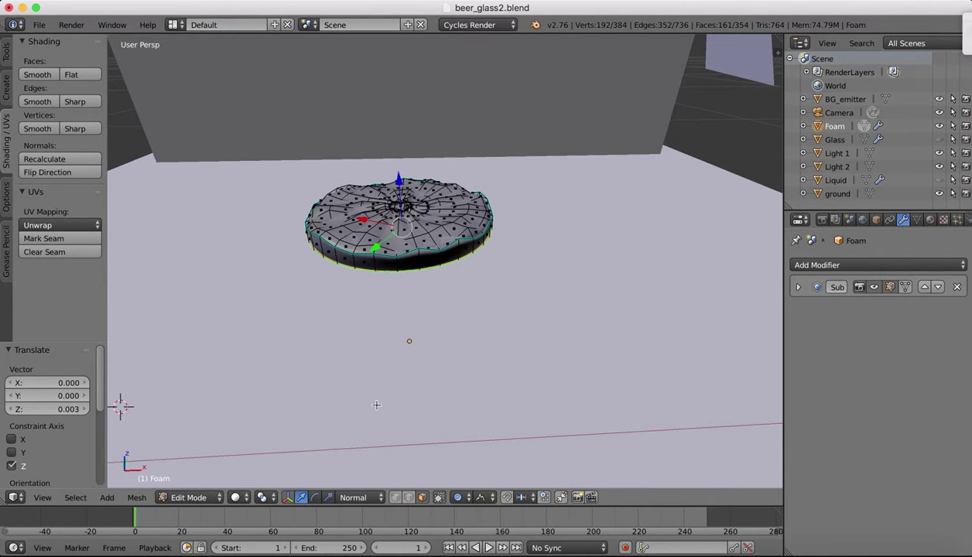
{"action": "key", "text": "Tab"}
{"action": "scroll", "coordinate": [776, 45], "scroll_direction": "left", "scroll_amount": 5}
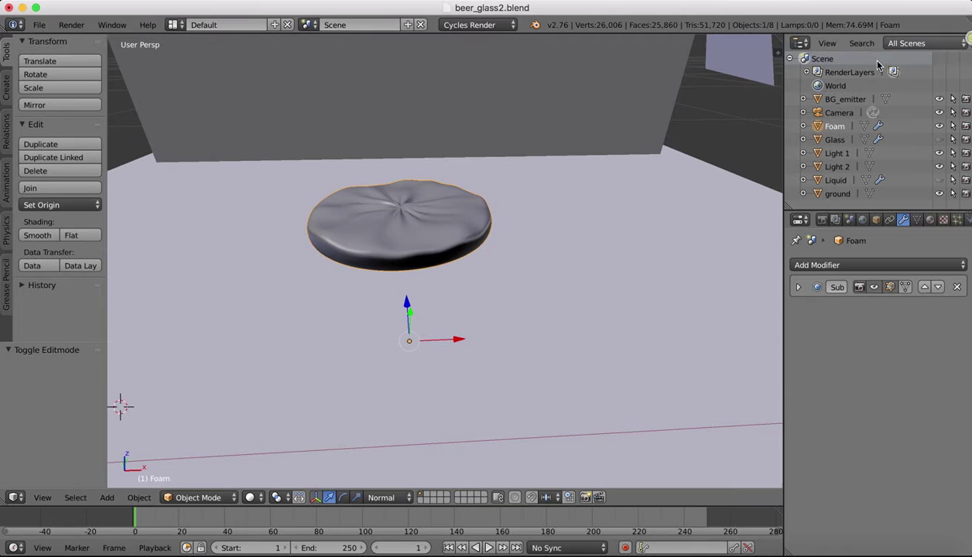
{"action": "scroll", "coordinate": [376, 141], "scroll_direction": "right", "scroll_amount": 8}
{"action": "scroll", "coordinate": [377, 141], "scroll_direction": "up", "scroll_amount": 8}
{"action": "scroll", "coordinate": [377, 140], "scroll_direction": "up", "scroll_amount": 5}
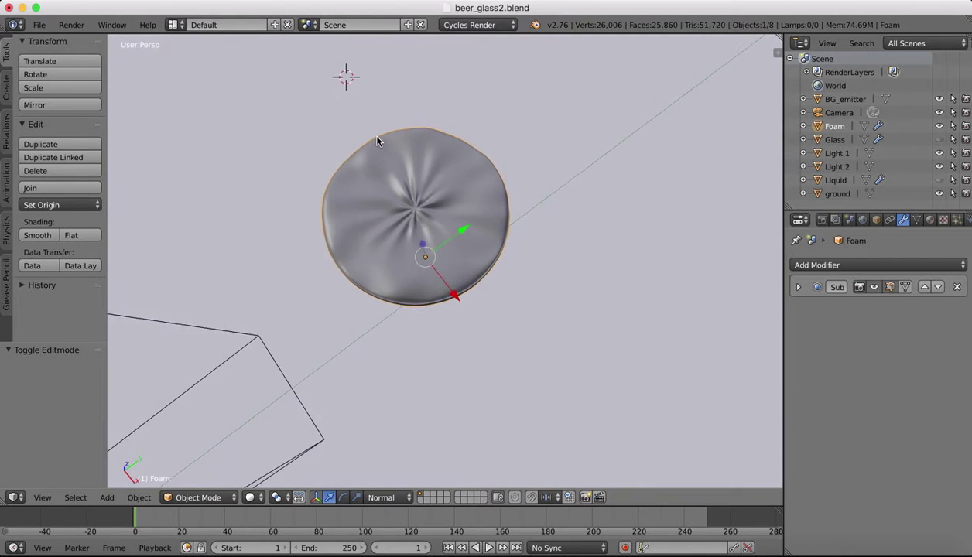
{"action": "scroll", "coordinate": [377, 141], "scroll_direction": "left", "scroll_amount": 5}
{"action": "scroll", "coordinate": [377, 141], "scroll_direction": "down", "scroll_amount": 6}
{"action": "middle_click_drag", "start_coordinate": [377, 141], "coordinate": [368, 264]}
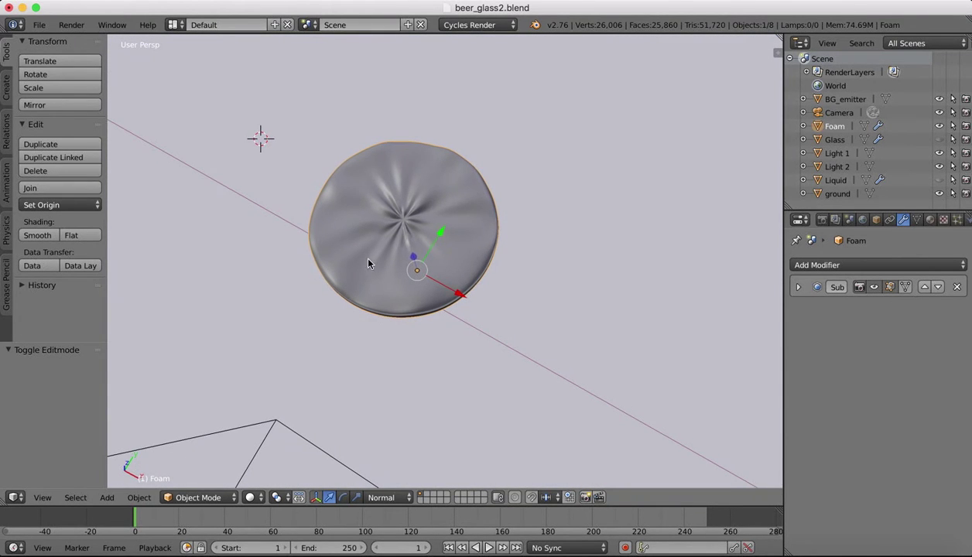
Put Foam in Sculpt Mode and smooth the pinched creases at the centre of its top with the Smooth brush
{"action": "left_click", "coordinate": [193, 496]}
{"action": "left_click", "coordinate": [195, 447]}
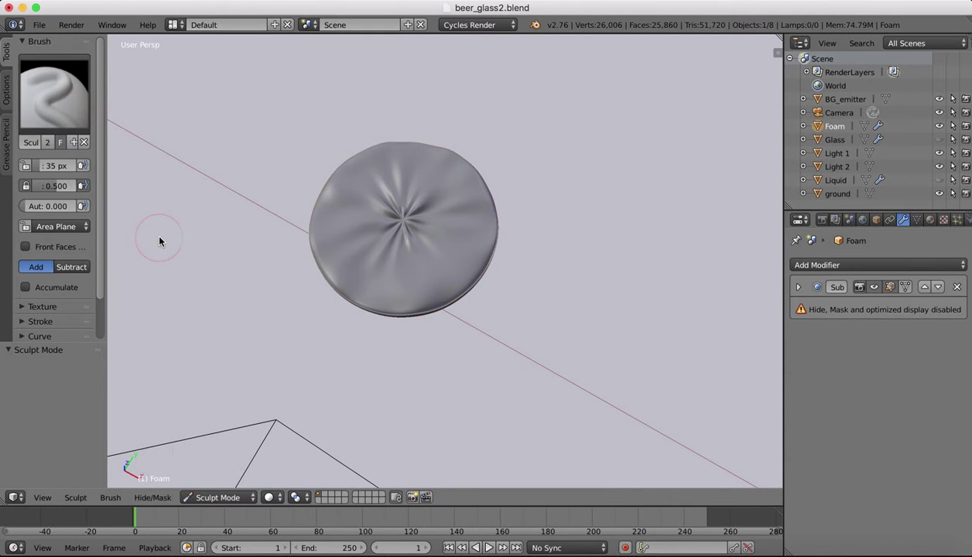
{"action": "left_click", "coordinate": [54, 96]}
{"action": "left_click", "coordinate": [373, 234]}
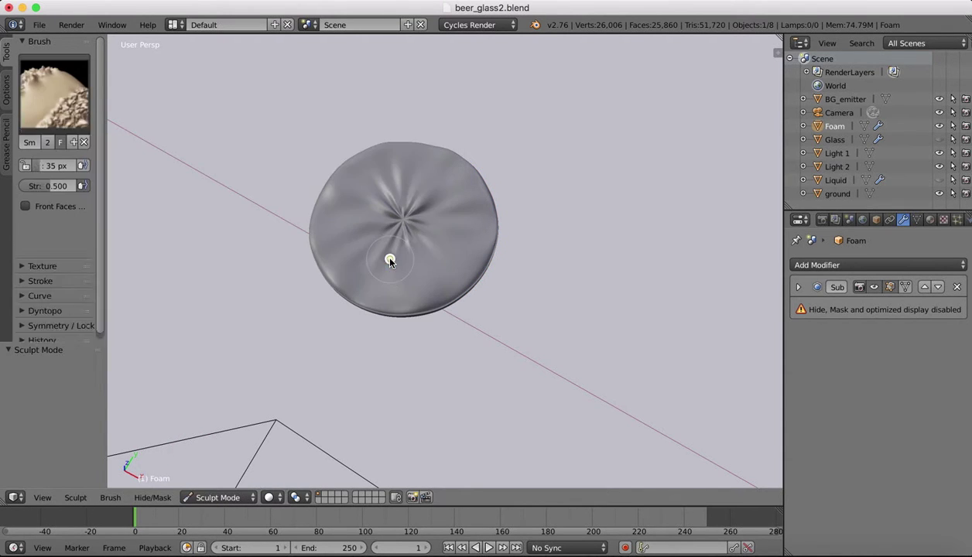
{"action": "left_click_drag", "start_coordinate": [406, 220], "coordinate": [397, 224]}
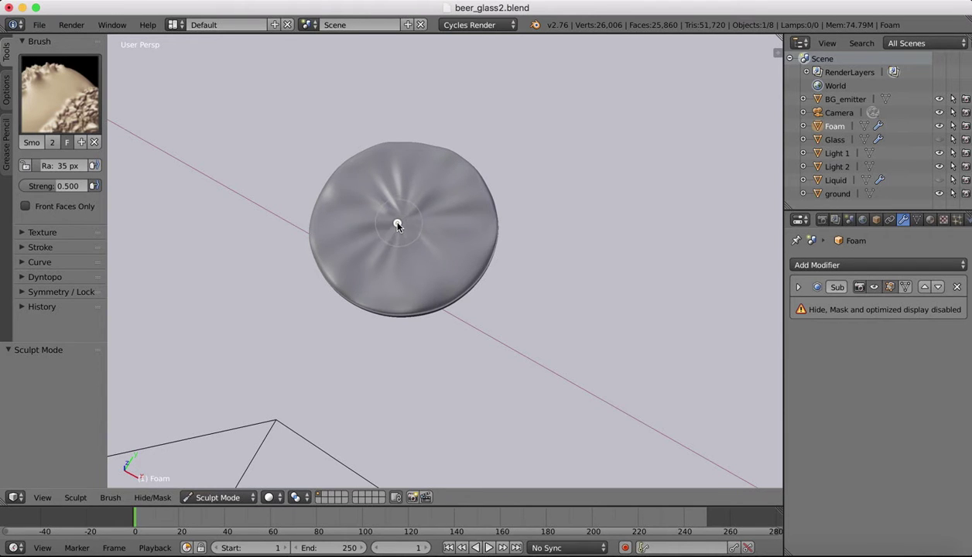
Check the smoothed foam from above and the side, and return it to Object Mode
{"action": "middle_click_drag", "start_coordinate": [530, 276], "coordinate": [424, 196]}
{"action": "scroll", "coordinate": [556, 203], "scroll_direction": "down", "scroll_amount": 10}
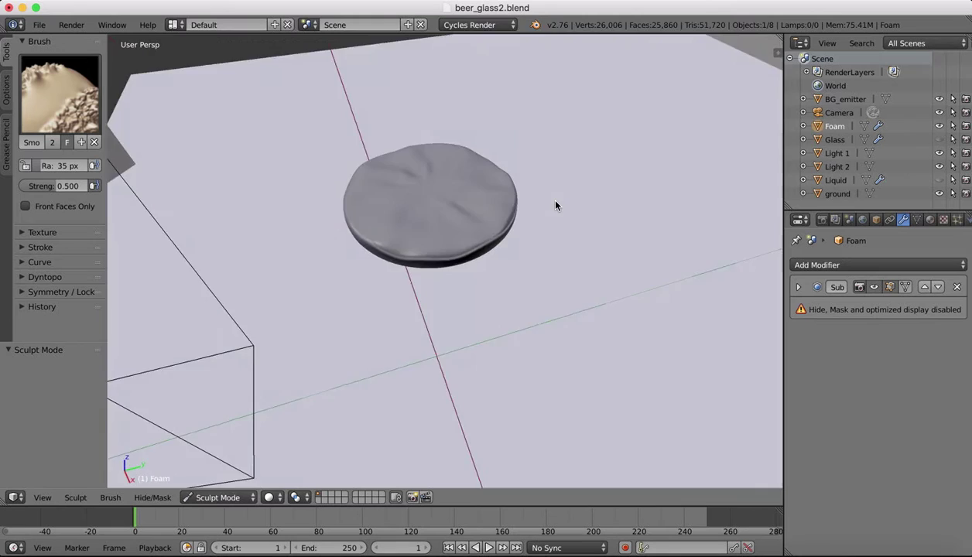
{"action": "scroll", "coordinate": [555, 206], "scroll_direction": "down", "scroll_amount": 5}
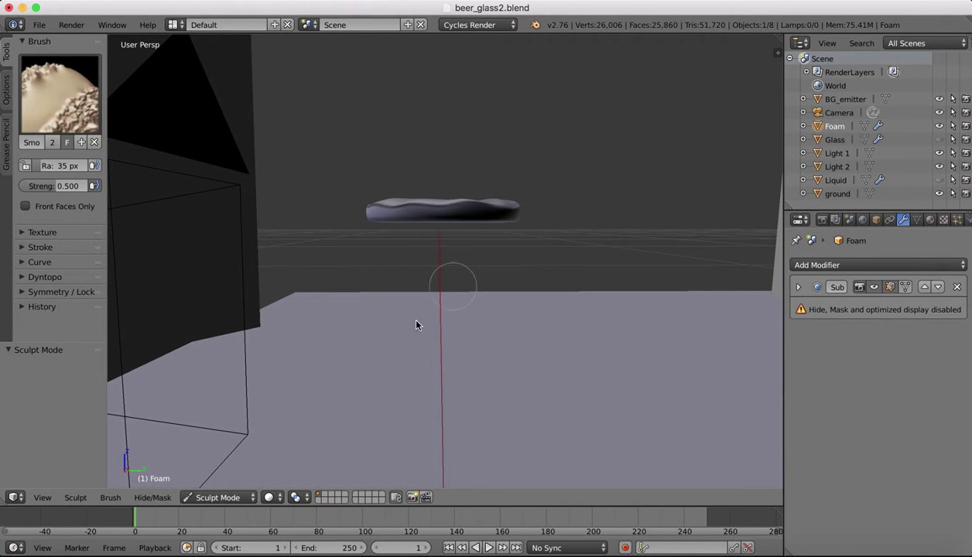
{"action": "left_click", "coordinate": [255, 499]}
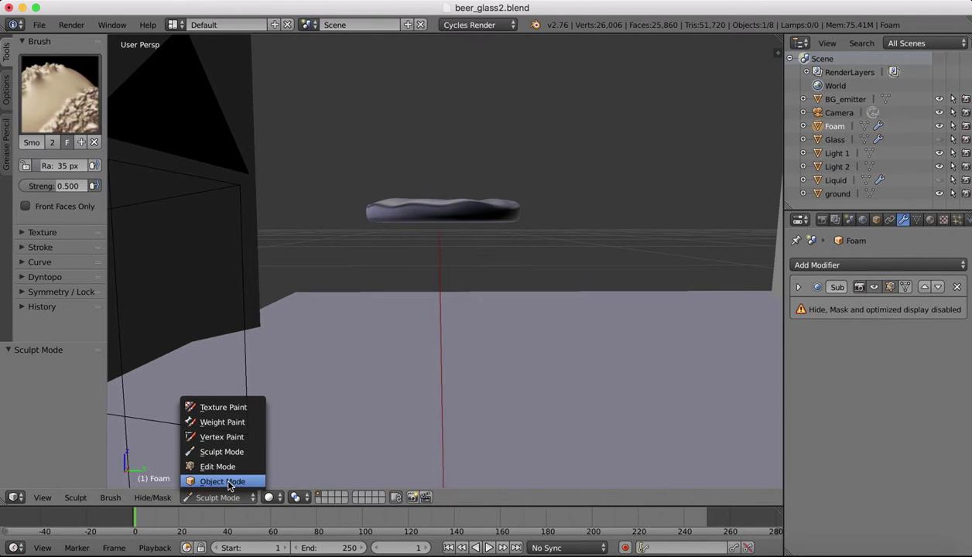
{"action": "left_click", "coordinate": [229, 479]}
{"action": "scroll", "coordinate": [487, 213], "scroll_direction": "up", "scroll_amount": 5}
{"action": "scroll", "coordinate": [487, 214], "scroll_direction": "left", "scroll_amount": 5}
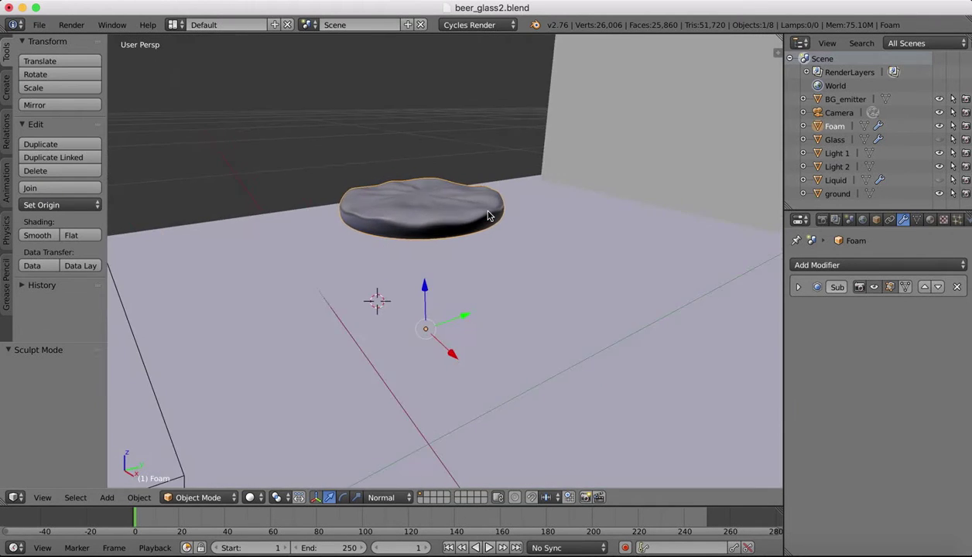
Reopen Foam in Edit Mode and switch to vertex selection
{"action": "scroll", "coordinate": [487, 213], "scroll_direction": "down", "scroll_amount": 3}
{"action": "left_click", "coordinate": [217, 497]}
{"action": "left_click", "coordinate": [213, 468]}
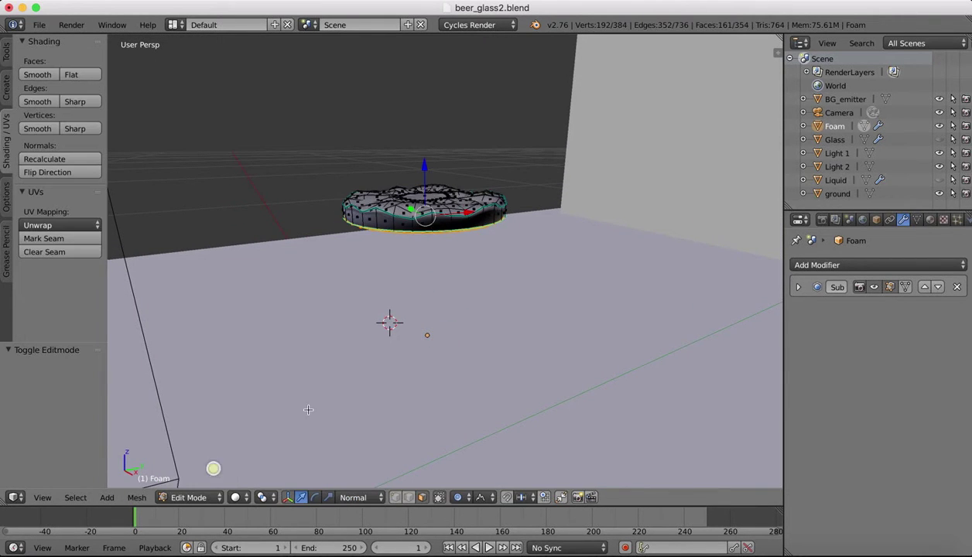
{"action": "scroll", "coordinate": [464, 162], "scroll_direction": "left", "scroll_amount": 2}
{"action": "scroll", "coordinate": [376, 170], "scroll_direction": "up", "scroll_amount": 2}
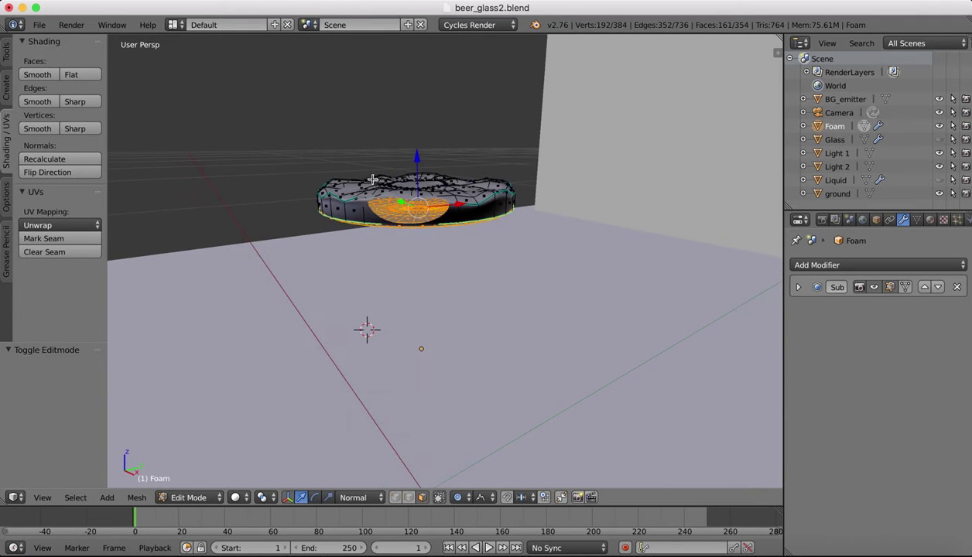
{"action": "left_click", "coordinate": [397, 499]}
{"action": "scroll", "coordinate": [382, 183], "scroll_direction": "right", "scroll_amount": 5}
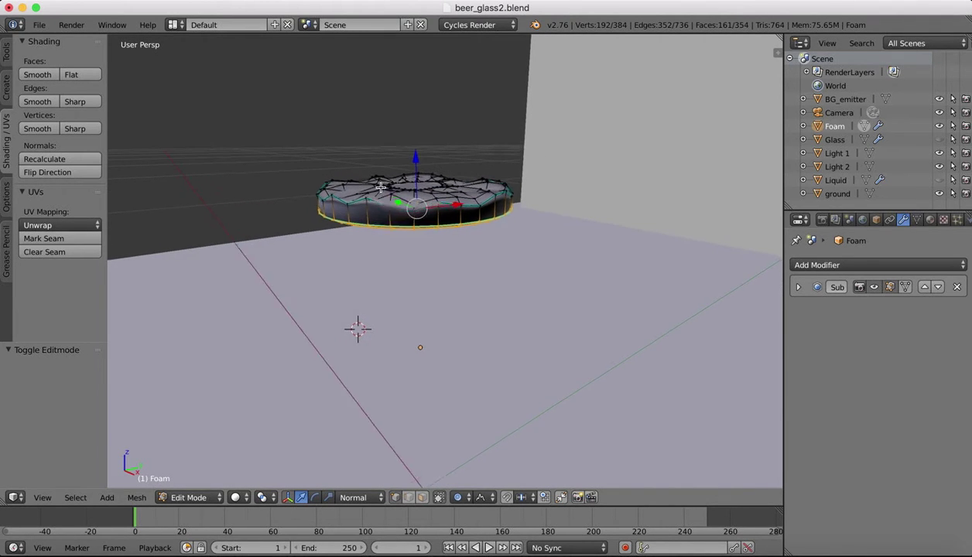
Try to lower a single vertex on Foam's upper rim along its normal with Random proportional falloff, and undo the move
{"action": "left_click", "coordinate": [390, 211]}
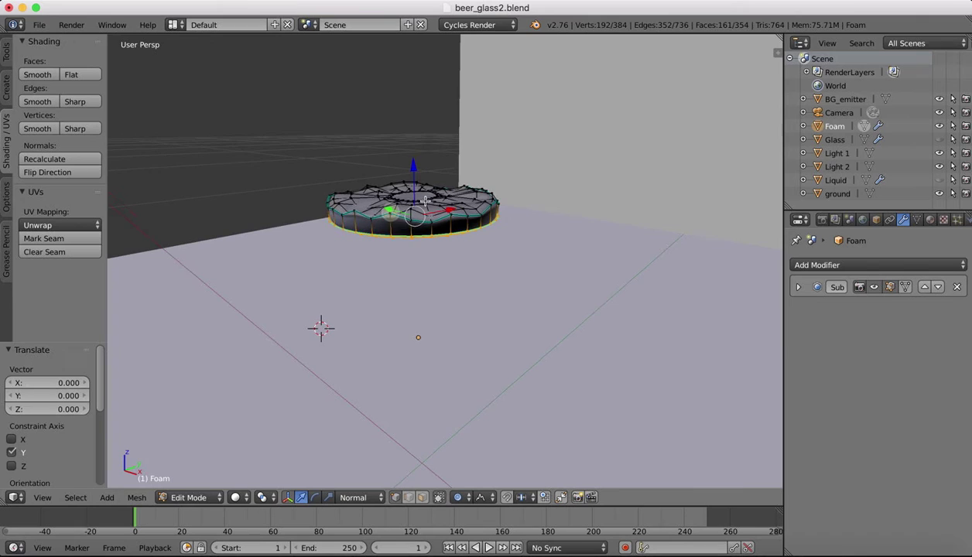
{"action": "right_click", "coordinate": [389, 214]}
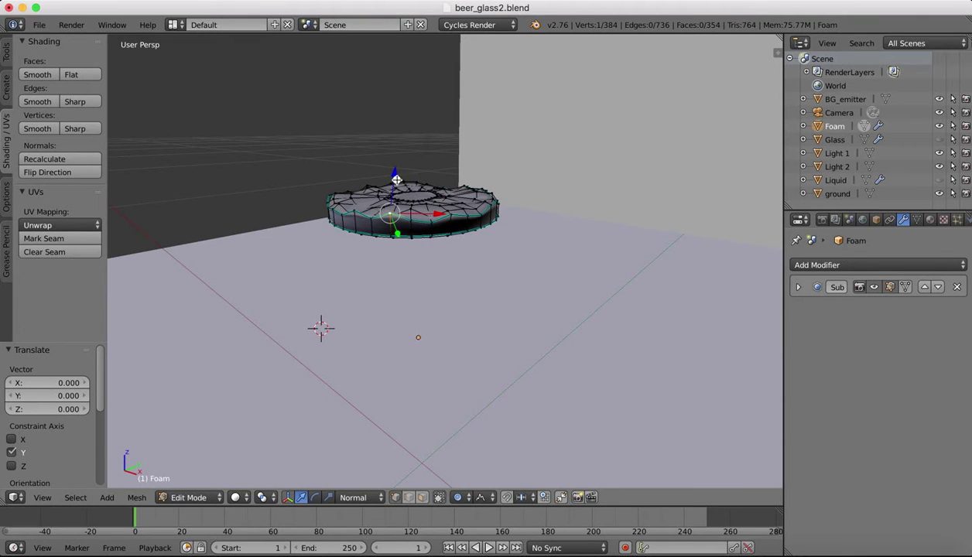
{"action": "key", "text": "g"}
{"action": "key", "text": "z"}
{"action": "key", "text": "z"}
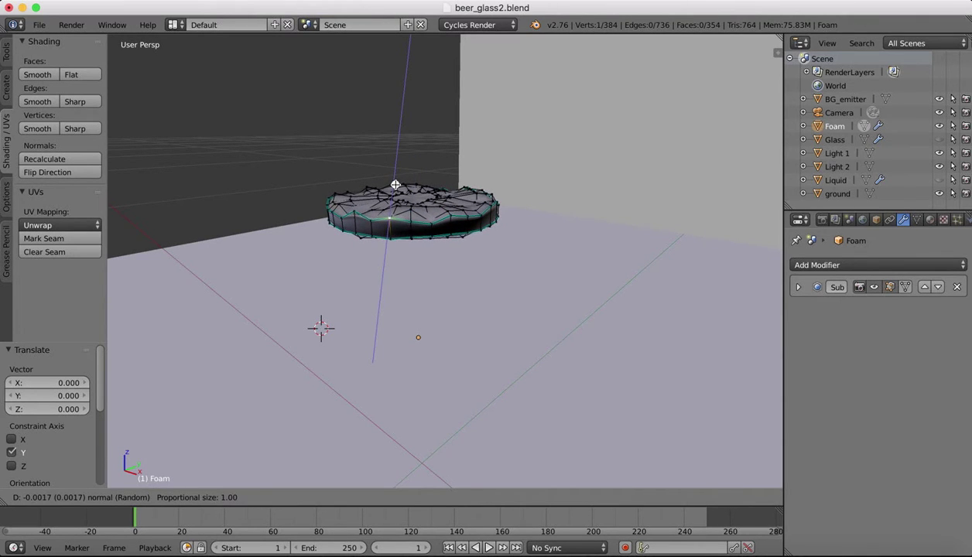
{"action": "left_click", "coordinate": [394, 185]}
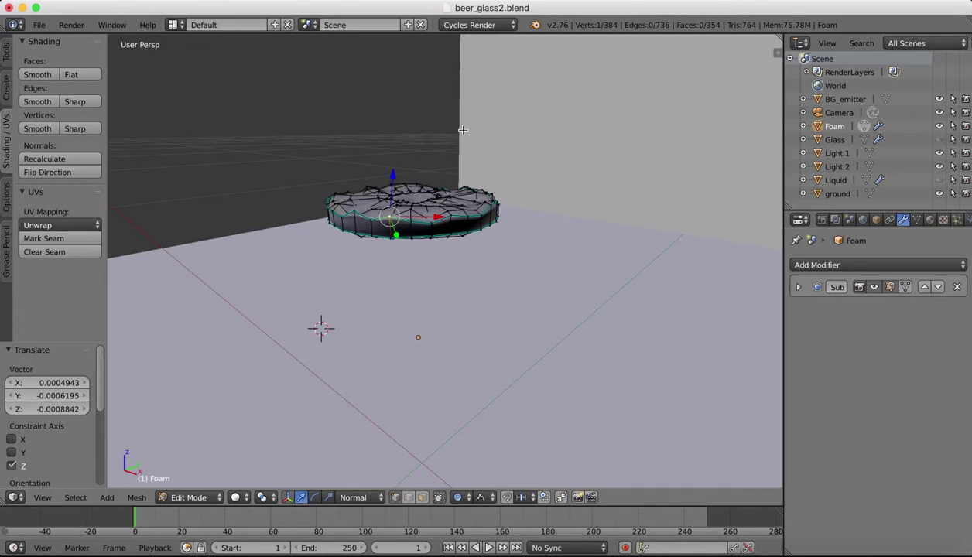
{"action": "scroll", "coordinate": [463, 130], "scroll_direction": "down", "scroll_amount": 8}
{"action": "scroll", "coordinate": [463, 130], "scroll_direction": "up", "scroll_amount": 4}
{"action": "key", "text": "super+z"}
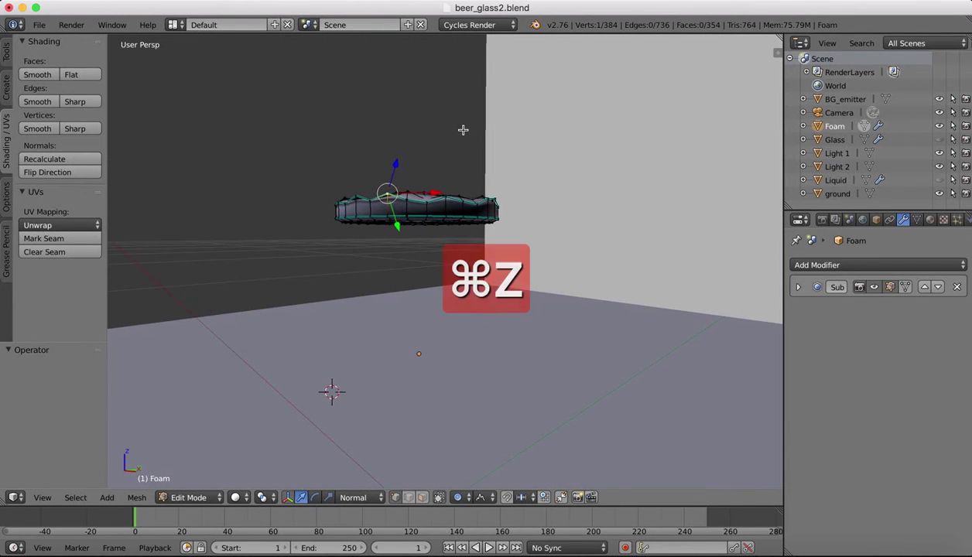
Return Foam to Object Mode and unhide the Glass and Liquid objects
{"action": "scroll", "coordinate": [481, 149], "scroll_direction": "down", "scroll_amount": 10}
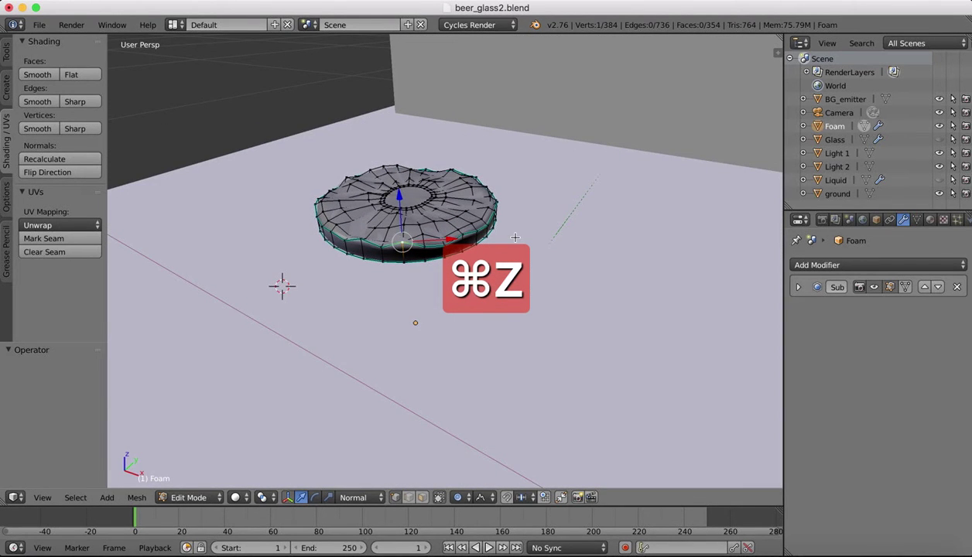
{"action": "left_click", "coordinate": [190, 497]}
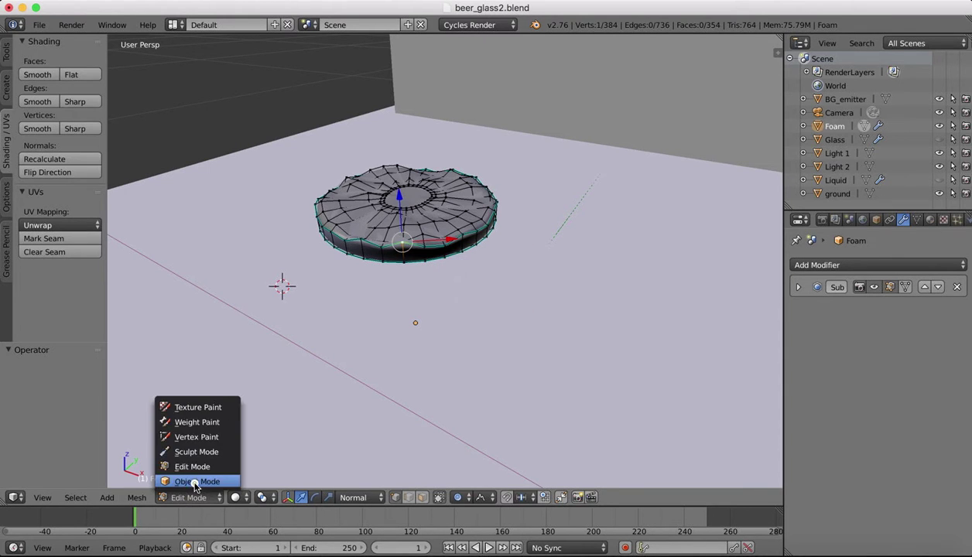
{"action": "left_click", "coordinate": [194, 481]}
{"action": "middle_click_drag", "start_coordinate": [404, 200], "coordinate": [731, 136]}
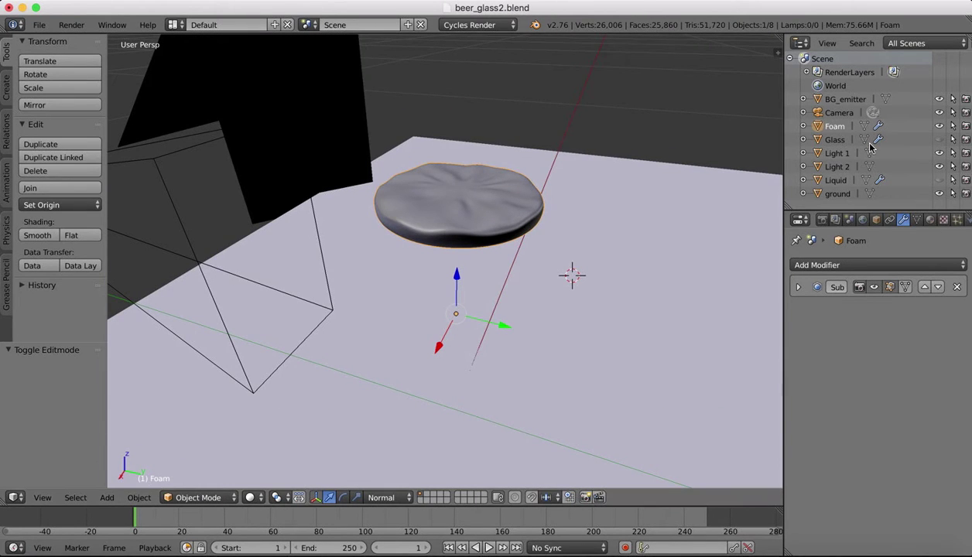
{"action": "left_click", "coordinate": [939, 140]}
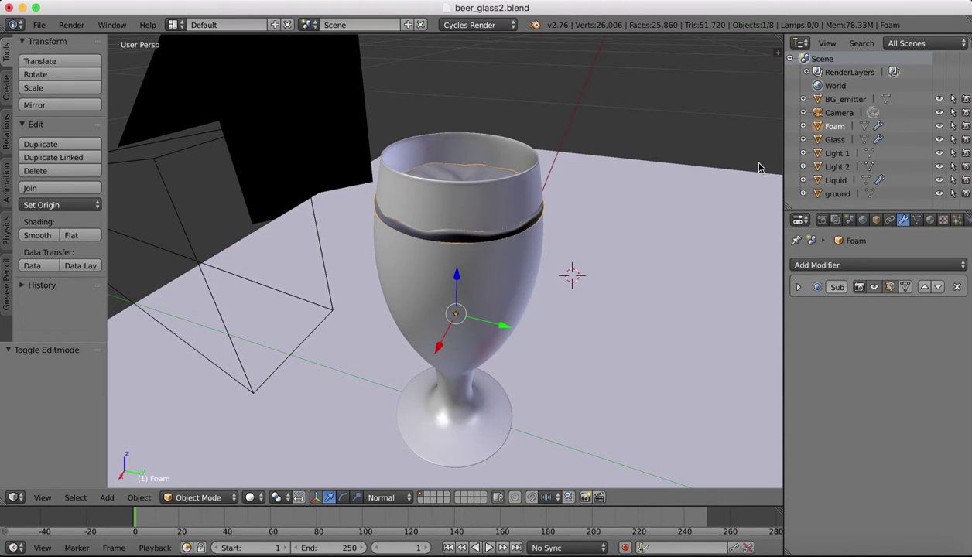
Inspect where Foam protrudes through the glass, reopen it in Edit Mode and select its whole upper rim edge loop
{"action": "middle_click_drag", "start_coordinate": [583, 176], "coordinate": [584, 176]}
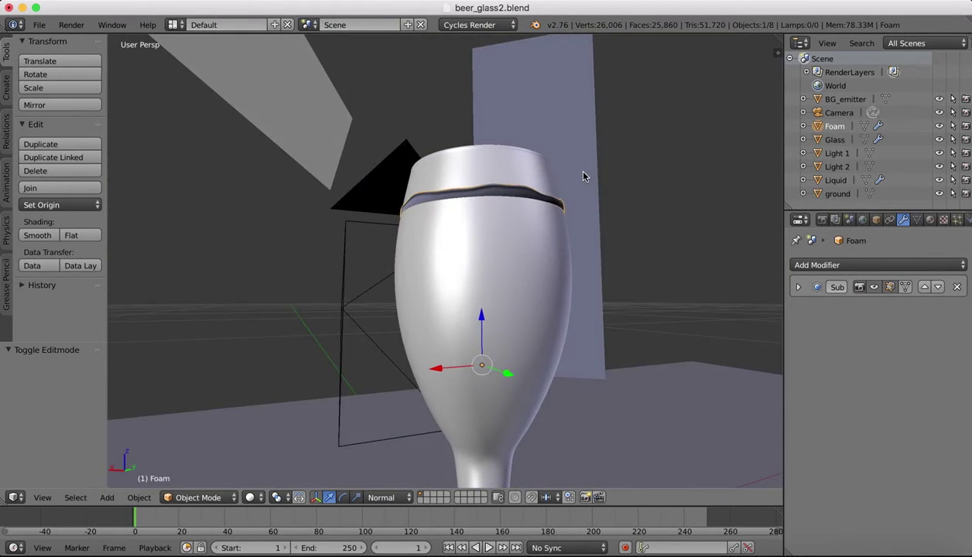
{"action": "scroll", "coordinate": [584, 176], "scroll_direction": "down", "scroll_amount": 8}
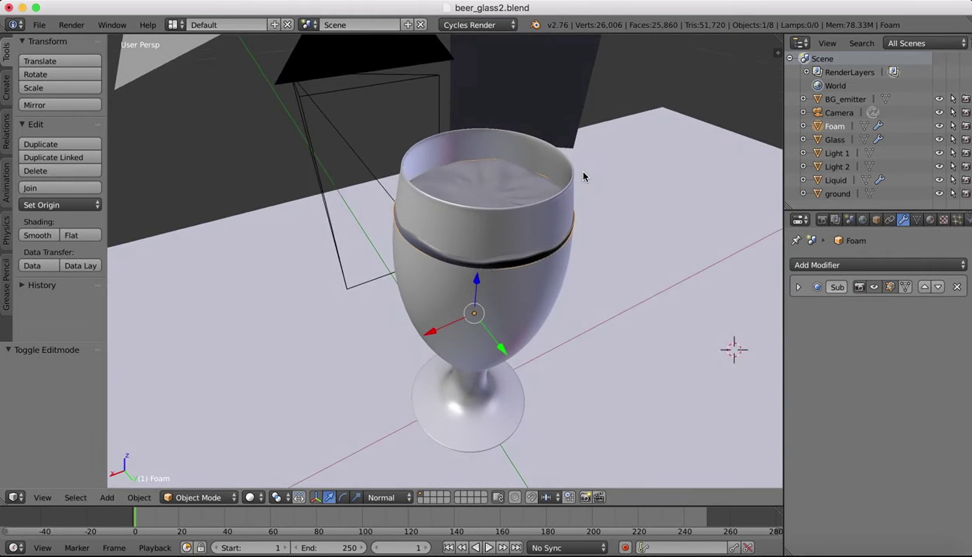
{"action": "scroll", "coordinate": [584, 177], "scroll_direction": "up", "scroll_amount": 8}
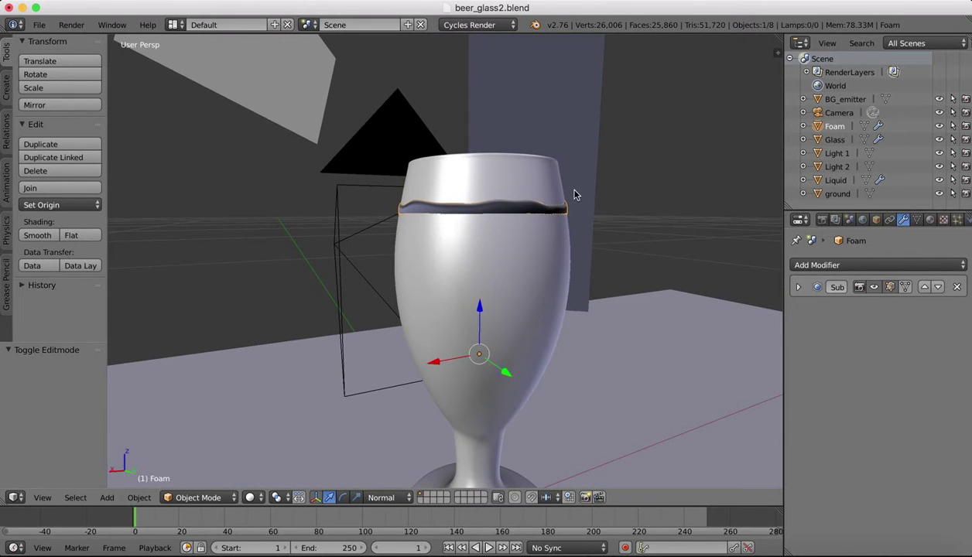
{"action": "scroll", "coordinate": [576, 192], "scroll_direction": "down", "scroll_amount": 8}
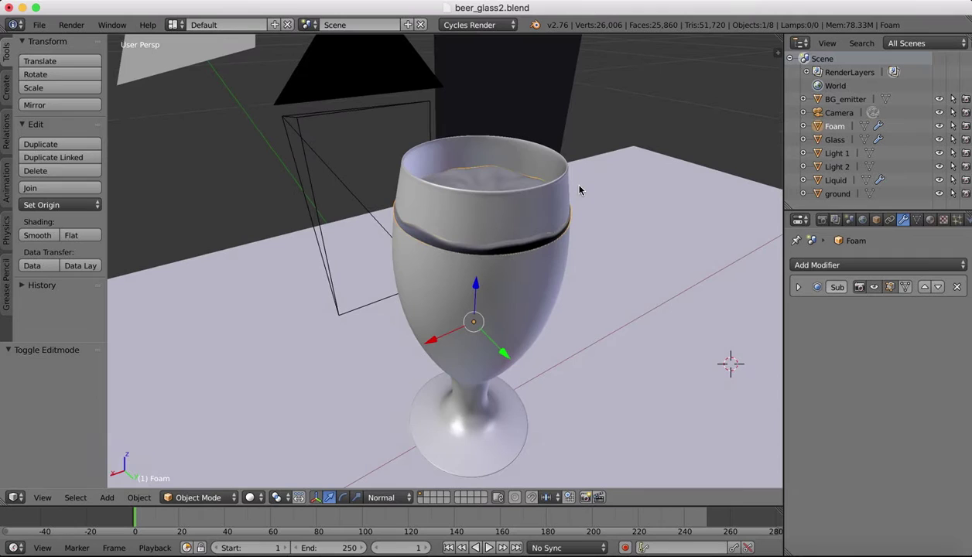
{"action": "left_click", "coordinate": [193, 497]}
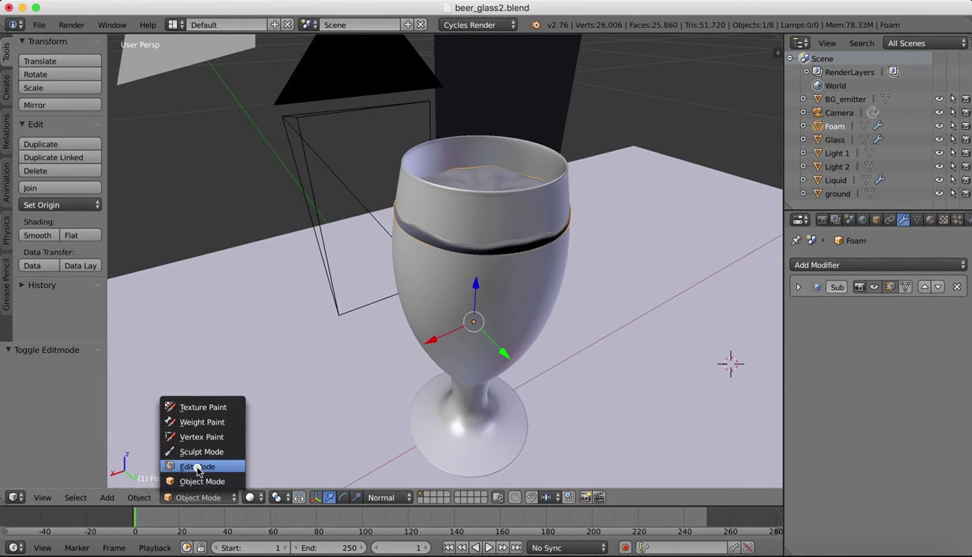
{"action": "left_click", "coordinate": [198, 465]}
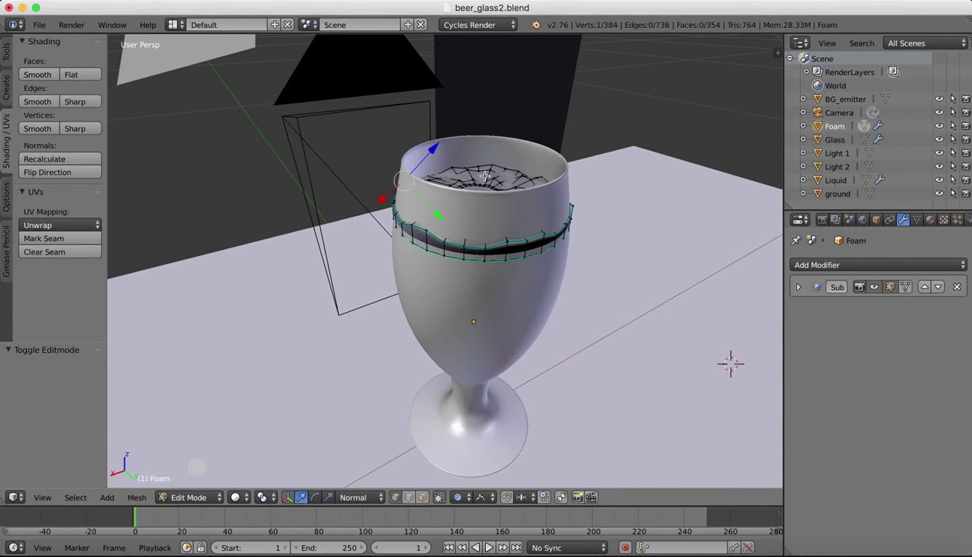
{"action": "right_click", "coordinate": [458, 245]}
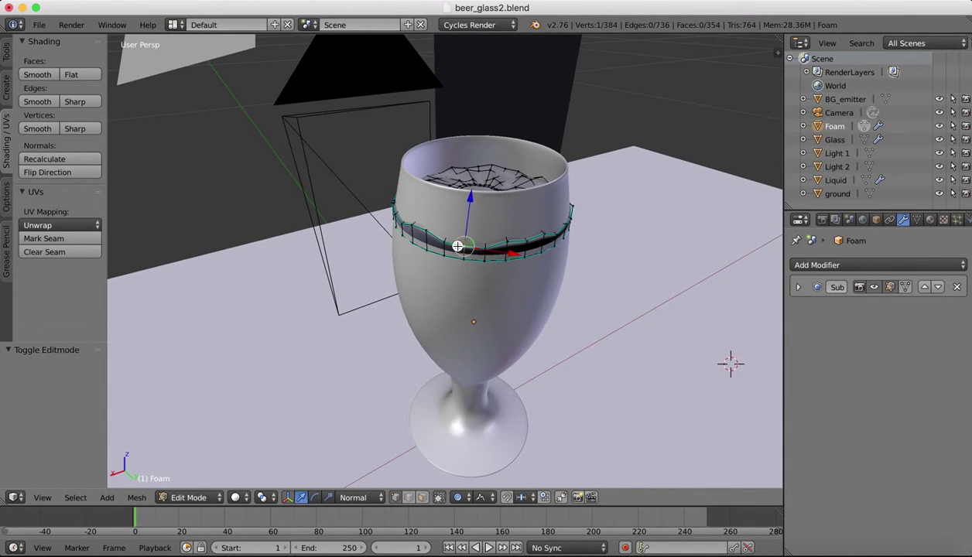
{"action": "right_click", "coordinate": [500, 244], "text": "alt"}
{"action": "scroll", "coordinate": [505, 224], "scroll_direction": "up", "scroll_amount": 6}
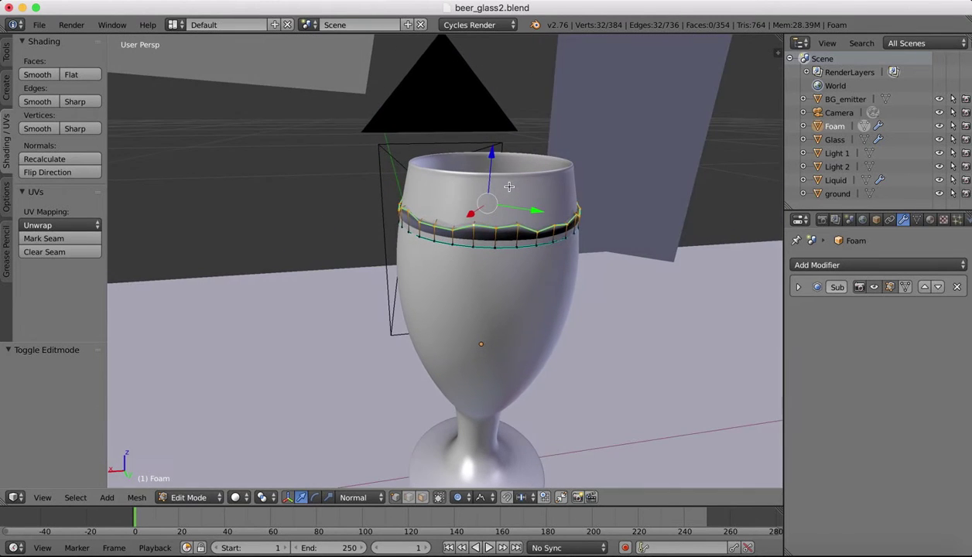
Try to scale Foam's upper rim loop to 0.939 with Random proportional falloff, and inspect the glass from all around
{"action": "key", "text": "s"}
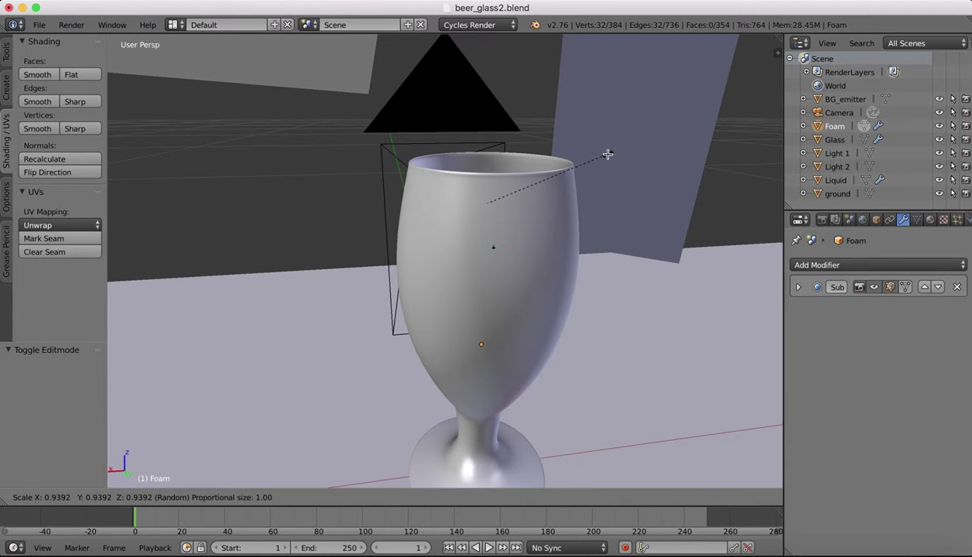
{"action": "left_click", "coordinate": [607, 155]}
{"action": "scroll", "coordinate": [599, 154], "scroll_direction": "right", "scroll_amount": 10}
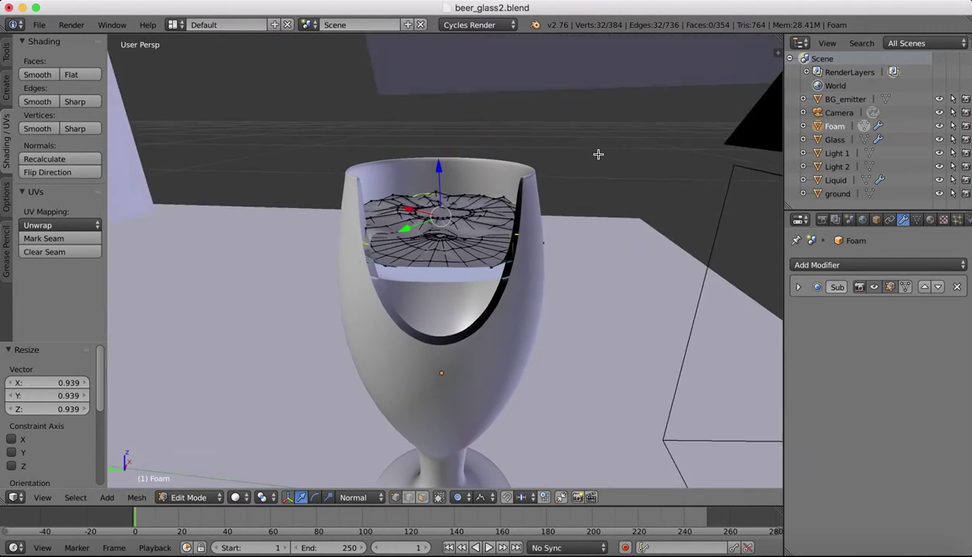
{"action": "scroll", "coordinate": [598, 154], "scroll_direction": "right", "scroll_amount": 10}
{"action": "scroll", "coordinate": [598, 154], "scroll_direction": "right", "scroll_amount": 8}
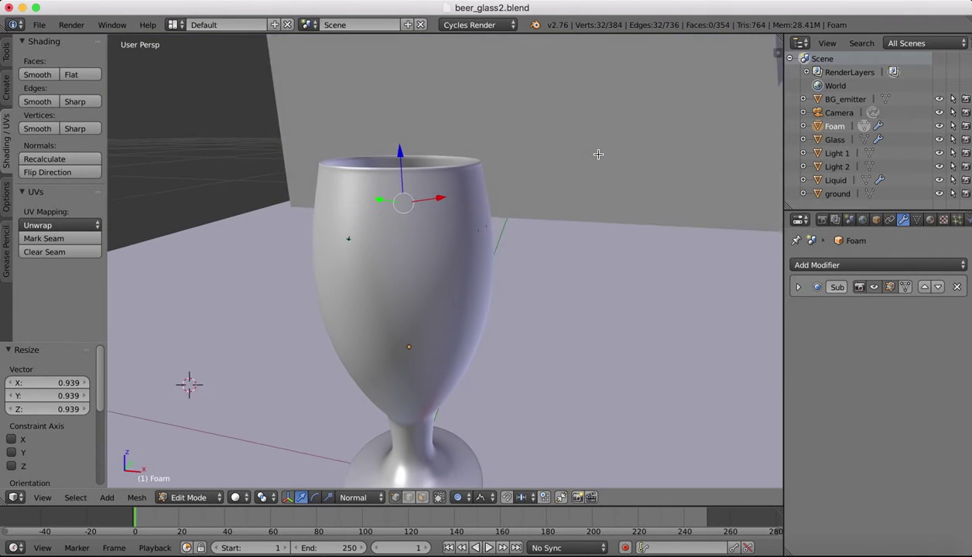
{"action": "scroll", "coordinate": [598, 154], "scroll_direction": "right", "scroll_amount": 2}
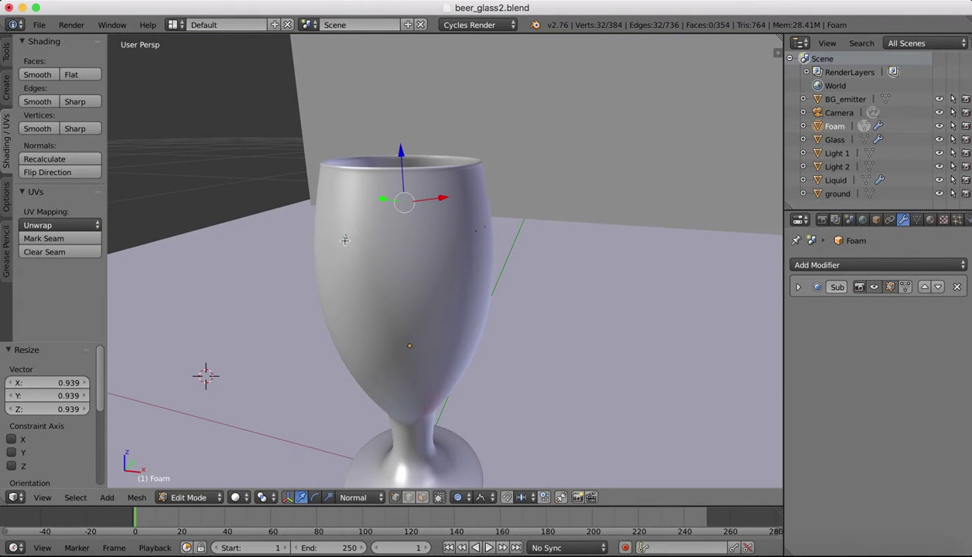
Select a single Foam vertex at the glass wall and set the transform orientation to Global
{"action": "right_click", "coordinate": [344, 239]}
{"action": "scroll", "coordinate": [376, 230], "scroll_direction": "left", "scroll_amount": 5}
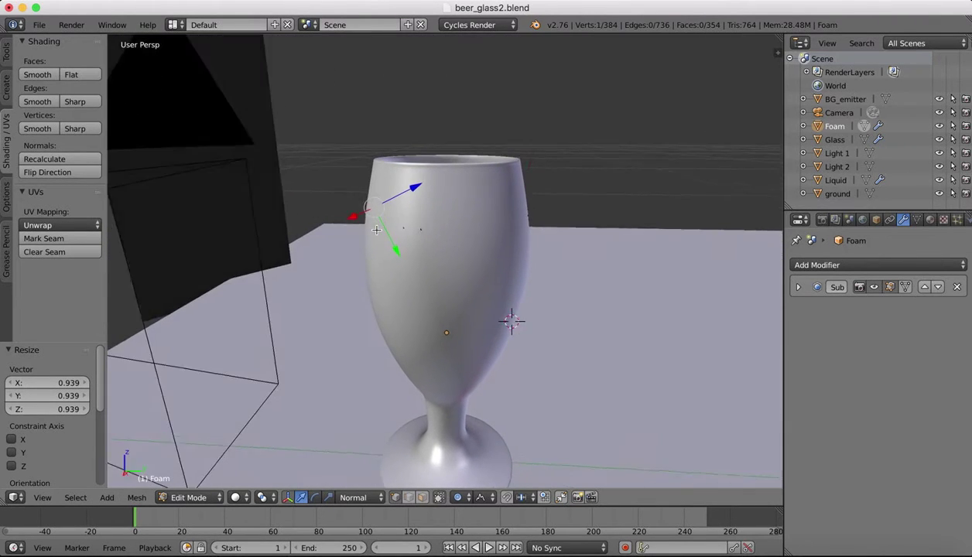
{"action": "scroll", "coordinate": [376, 229], "scroll_direction": "left", "scroll_amount": 5}
{"action": "left_click", "coordinate": [360, 498]}
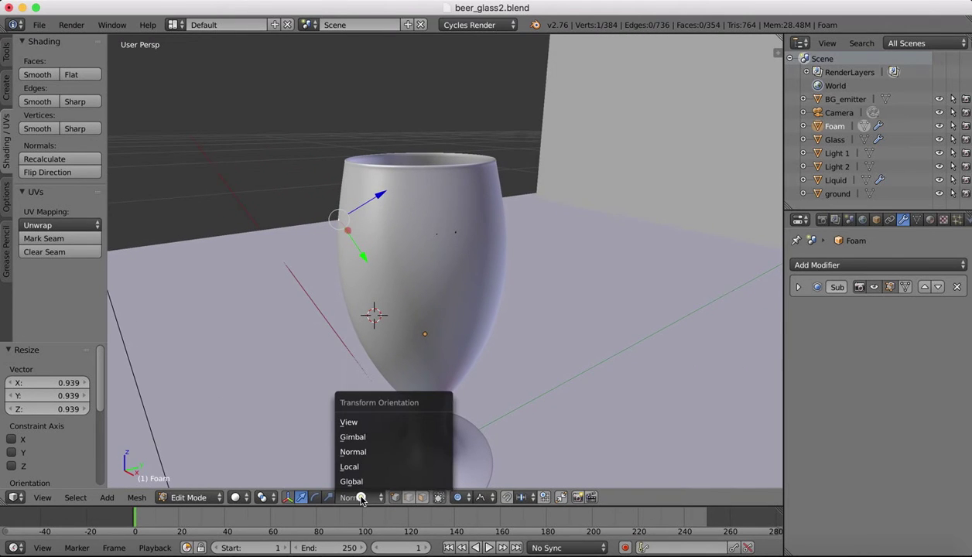
{"action": "left_click", "coordinate": [351, 482]}
{"action": "scroll", "coordinate": [341, 217], "scroll_direction": "left", "scroll_amount": 2}
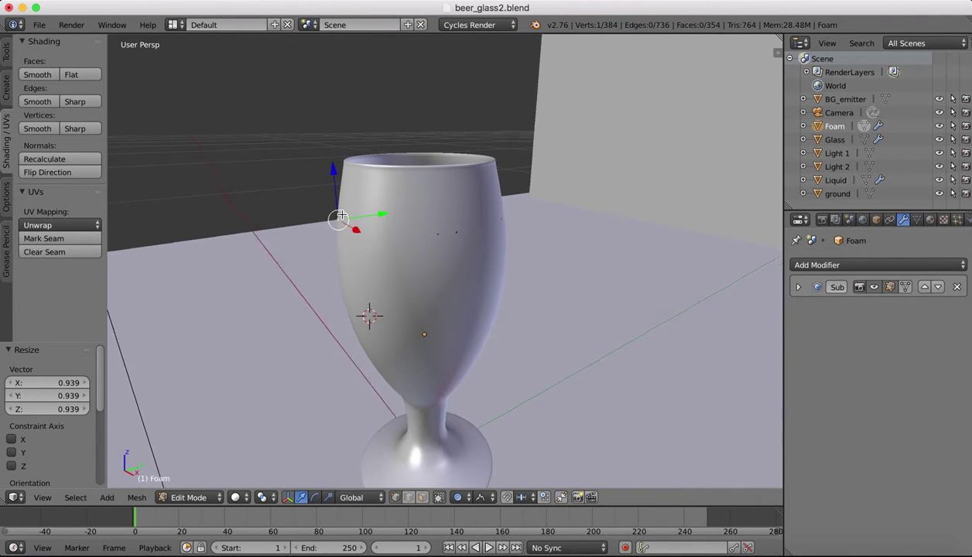
Try to nudge the selected Foam vertex about 0.0009 along the global Y axis
{"action": "scroll", "coordinate": [341, 217], "scroll_direction": "up", "scroll_amount": 5}
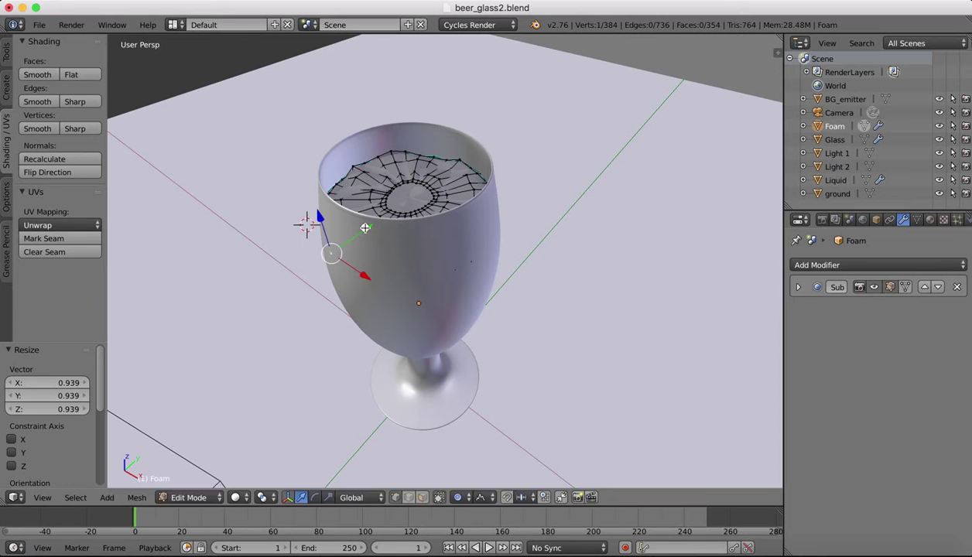
{"action": "left_click_drag", "start_coordinate": [365, 227], "coordinate": [367, 225]}
{"action": "scroll", "coordinate": [405, 146], "scroll_direction": "right", "scroll_amount": 6}
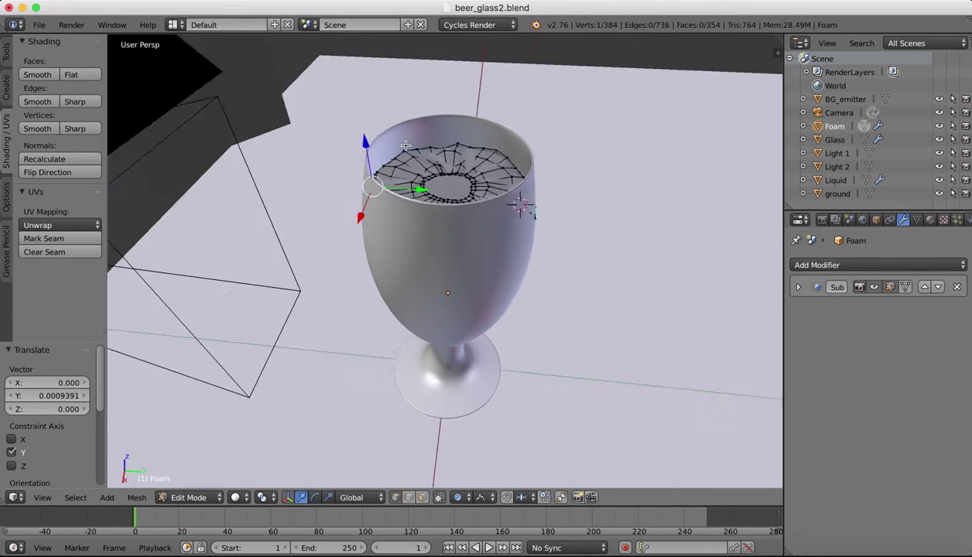
{"action": "scroll", "coordinate": [405, 145], "scroll_direction": "down", "scroll_amount": 5}
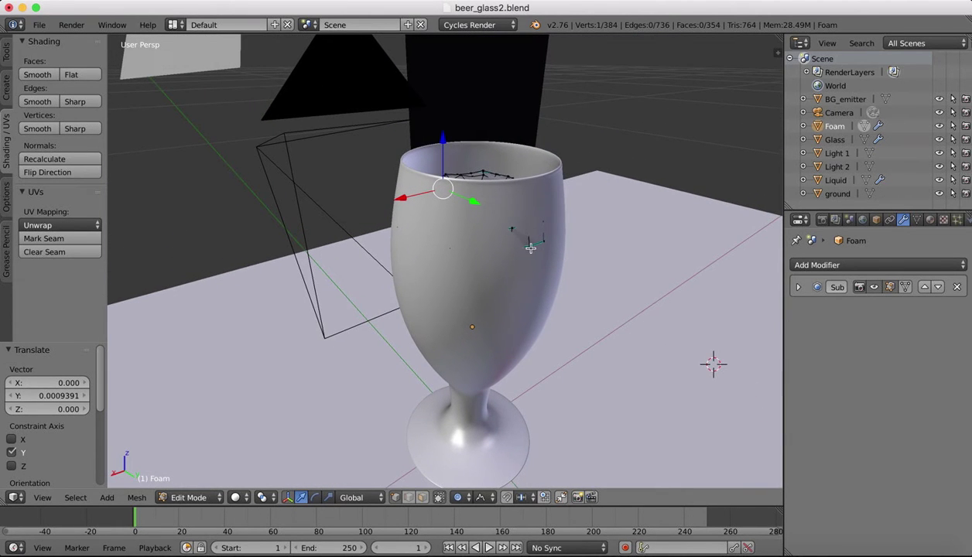
Disable proportional editing and undo the vertex move, the single-vertex selection and the rim scaling
{"action": "left_click", "coordinate": [462, 497]}
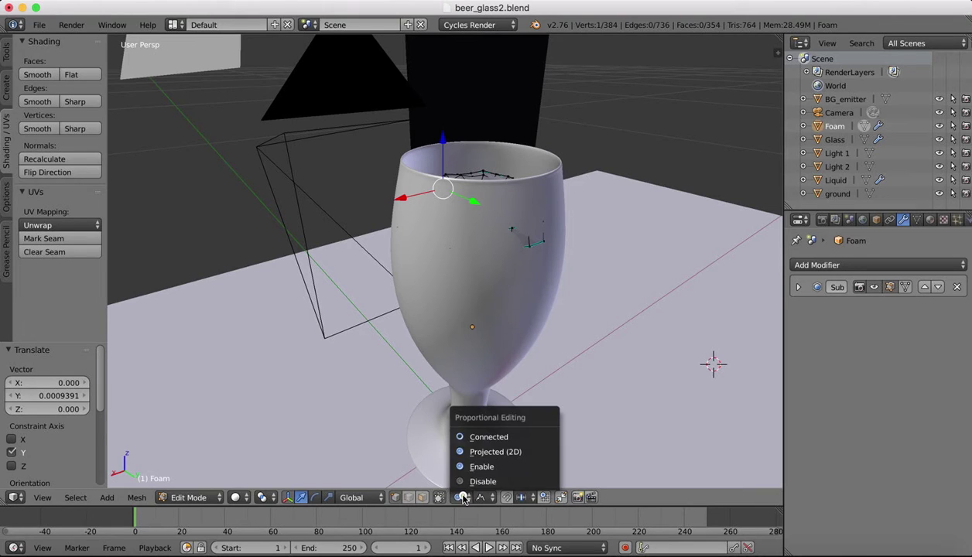
{"action": "left_click", "coordinate": [478, 480]}
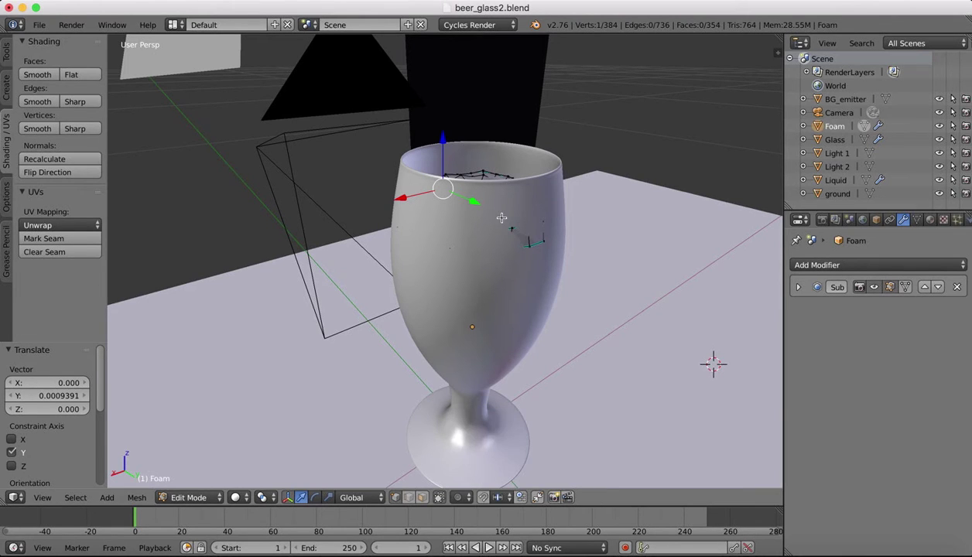
{"action": "key", "text": "super+z"}
{"action": "key", "text": "super+z"}
{"action": "key", "text": "super+z"}
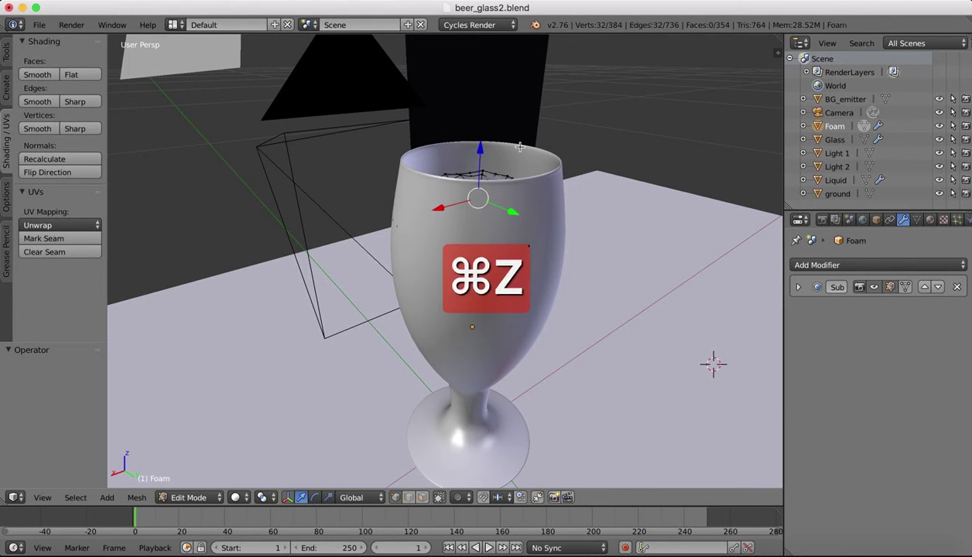
Scale Foam's selected upper rim loop uniformly to 0.943 without proportional editing
{"action": "scroll", "coordinate": [520, 147], "scroll_direction": "left", "scroll_amount": 5}
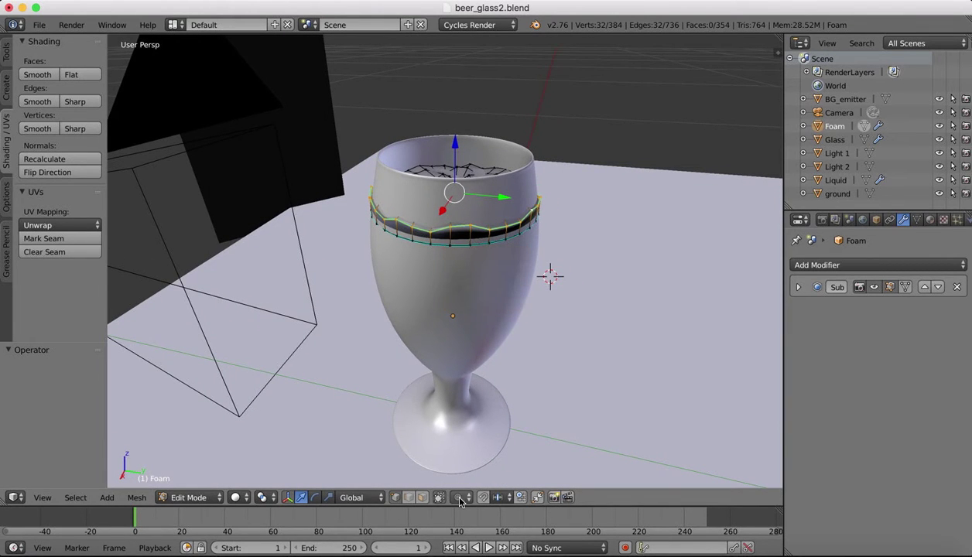
{"action": "scroll", "coordinate": [438, 134], "scroll_direction": "left", "scroll_amount": 5}
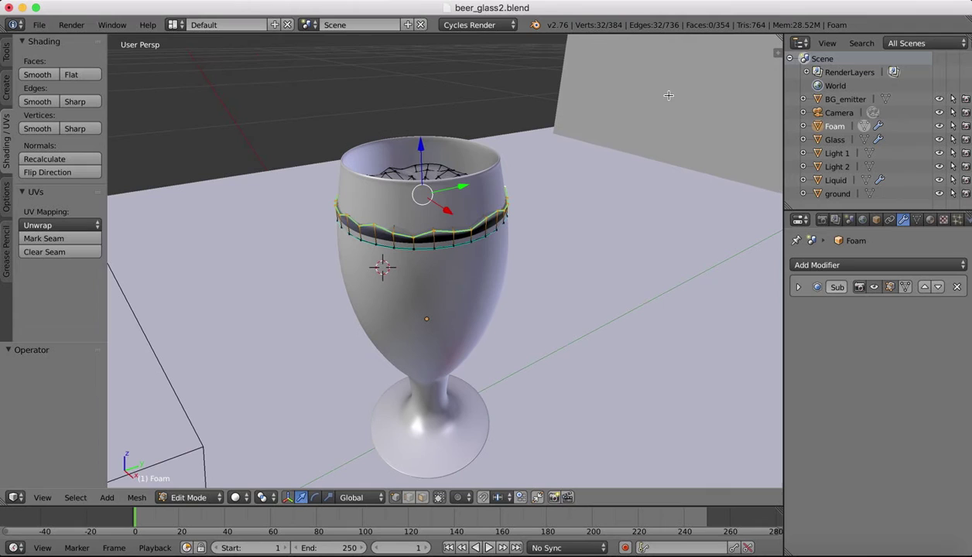
{"action": "key", "text": "s"}
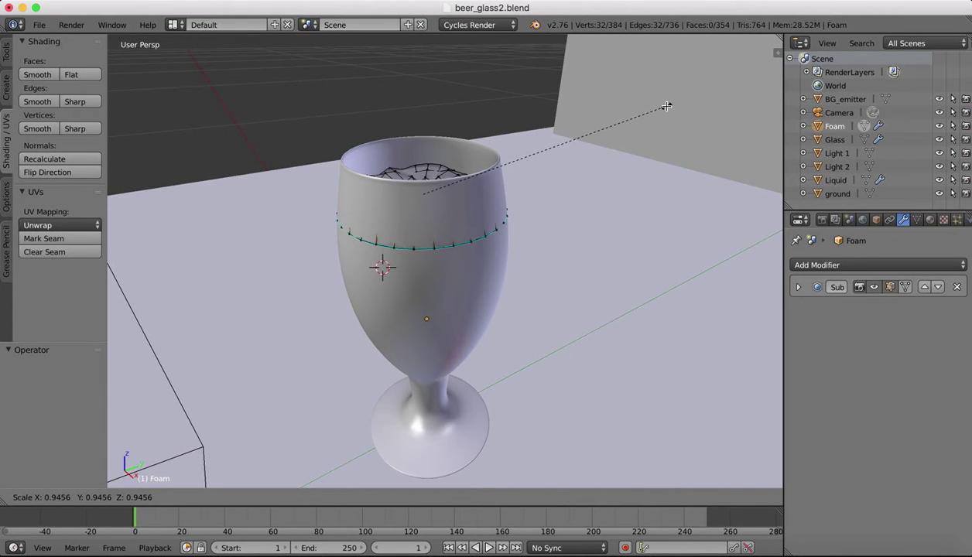
{"action": "left_click", "coordinate": [665, 106]}
{"action": "middle_click_drag", "start_coordinate": [665, 106], "coordinate": [464, 201]}
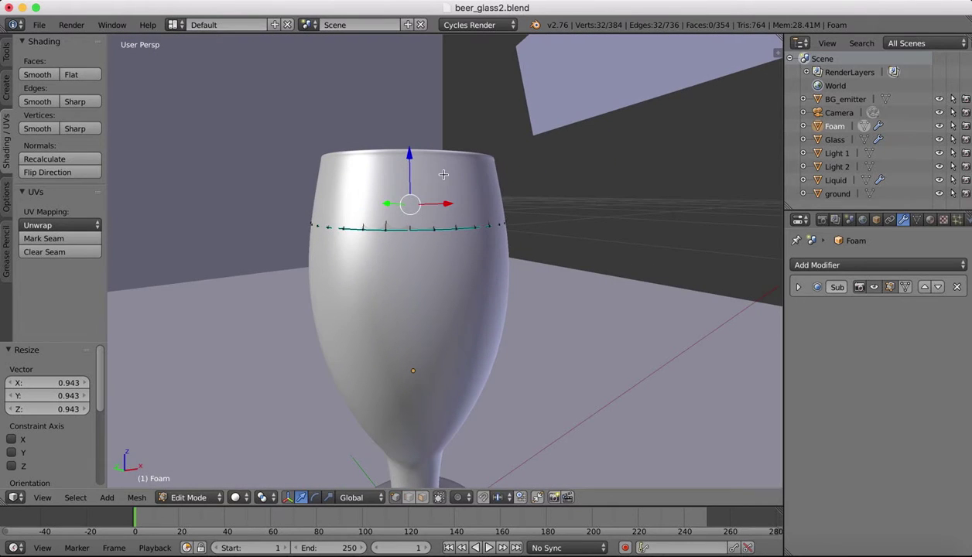
Return Foam to Object Mode and check from above and the side how it fits inside the glass
{"action": "left_click", "coordinate": [190, 497]}
{"action": "left_click", "coordinate": [207, 482]}
{"action": "scroll", "coordinate": [377, 196], "scroll_direction": "up", "scroll_amount": 6}
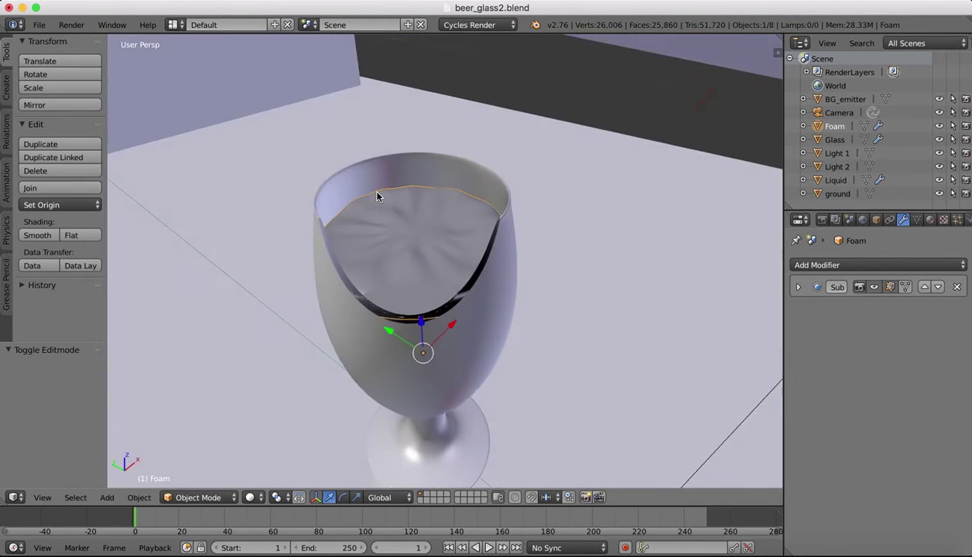
{"action": "scroll", "coordinate": [377, 196], "scroll_direction": "up", "scroll_amount": 5}
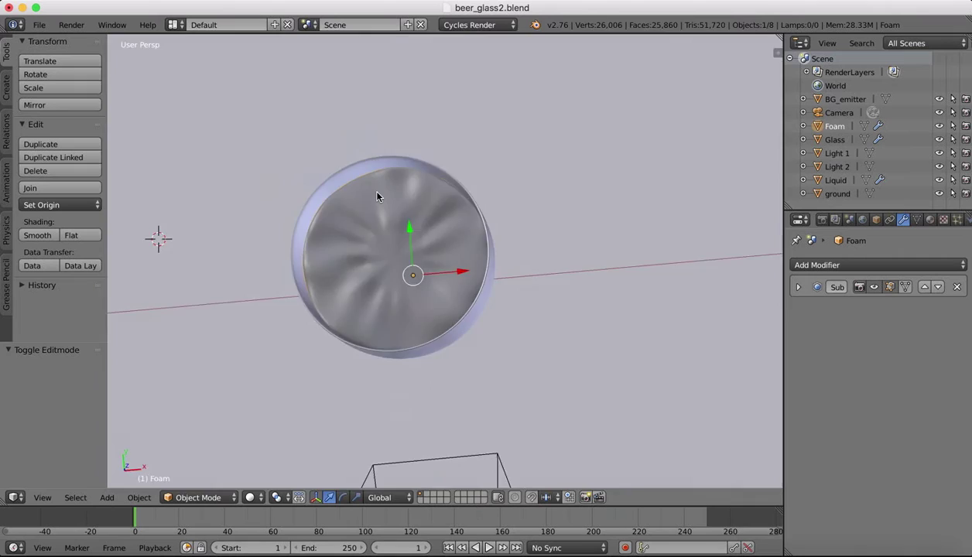
{"action": "middle_click_drag", "start_coordinate": [377, 196], "coordinate": [179, 465]}
Preview the scene from the camera in Rendered shading, and return the viewport to Solid shading
{"action": "left_click", "coordinate": [37, 497]}
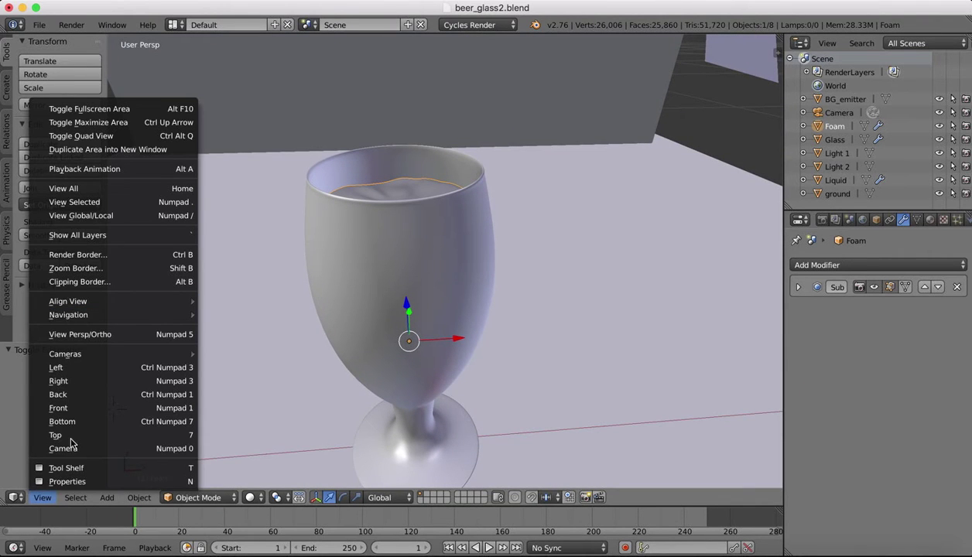
{"action": "left_click", "coordinate": [66, 446]}
{"action": "left_click", "coordinate": [250, 498]}
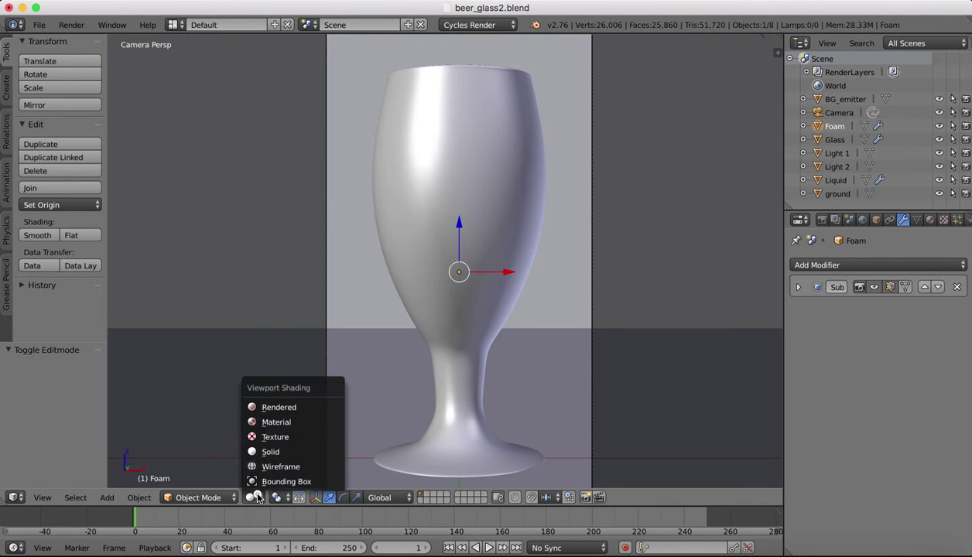
{"action": "left_click", "coordinate": [260, 406]}
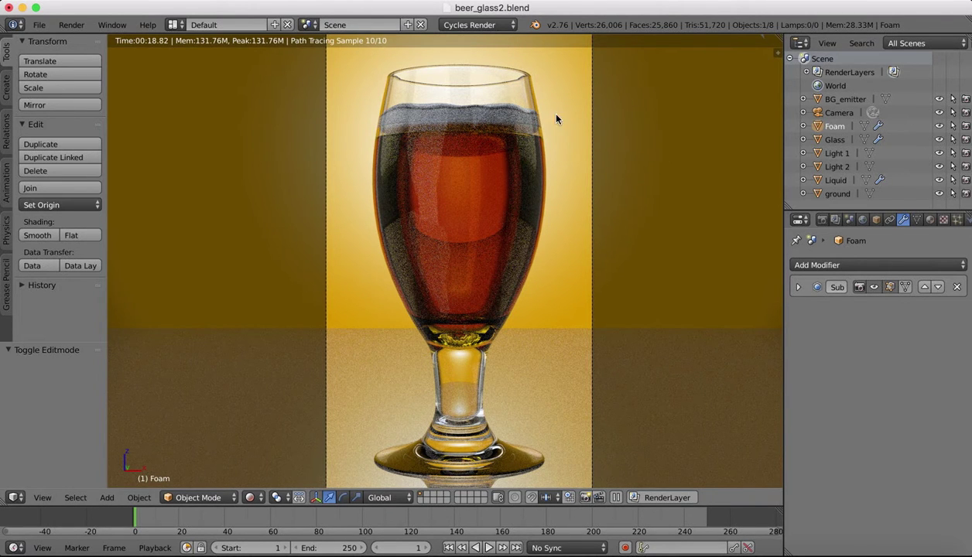
{"action": "left_click", "coordinate": [251, 497]}
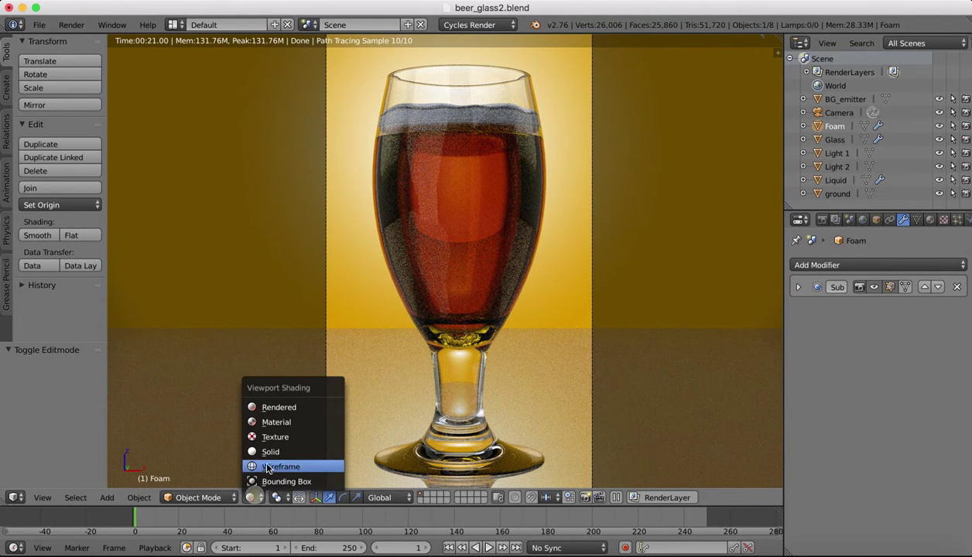
{"action": "left_click", "coordinate": [269, 452]}
Add a material slot to the Foam object and create a new material in it
{"action": "mouse_move", "coordinate": [413, 163]}
{"action": "middle_mouse_down"}
{"action": "mouse_move", "coordinate": [391, 170]}
{"action": "mouse_move", "coordinate": [415, 152]}
{"action": "middle_mouse_up"}
{"action": "scroll", "coordinate": [407, 145], "scroll_direction": "up", "scroll_amount": 5}
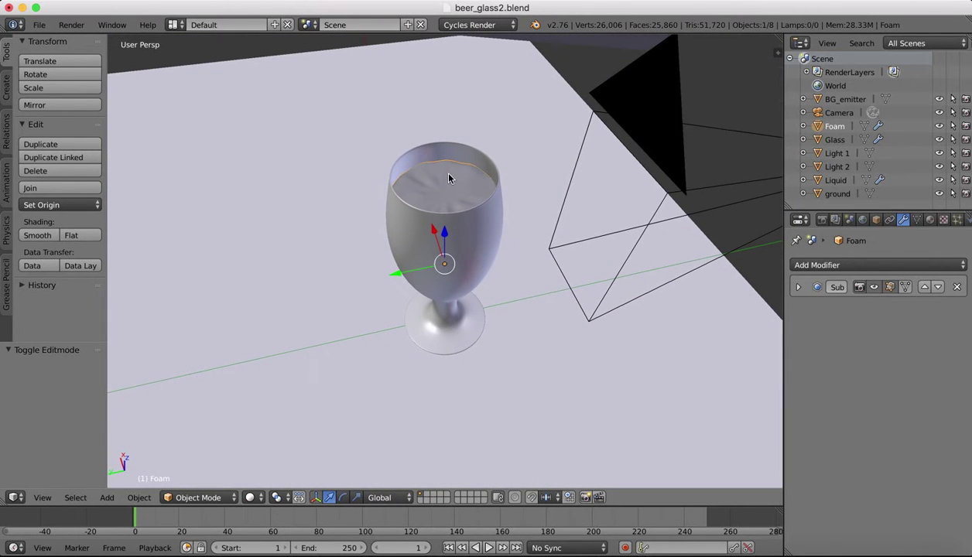
{"action": "right_click", "coordinate": [448, 178]}
{"action": "right_click", "coordinate": [435, 200]}
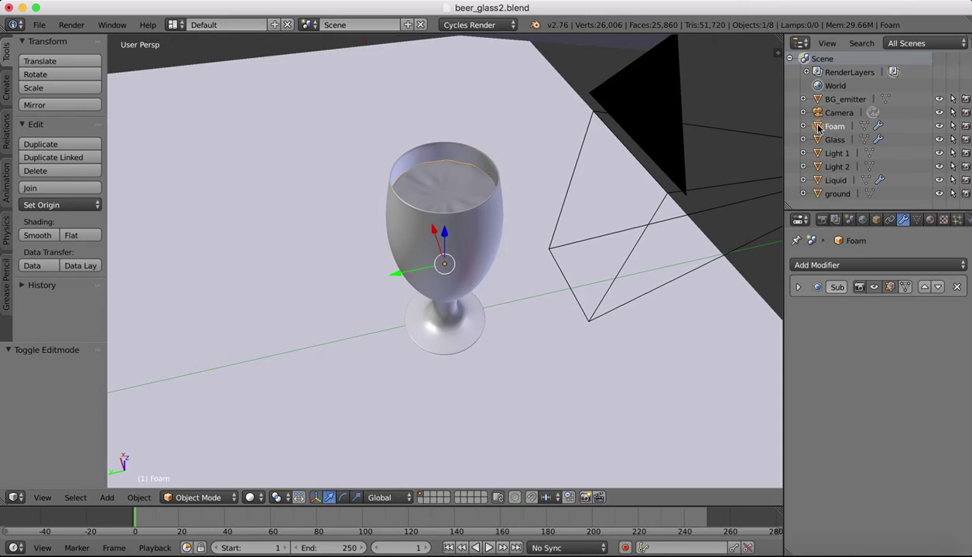
{"action": "left_click", "coordinate": [929, 220]}
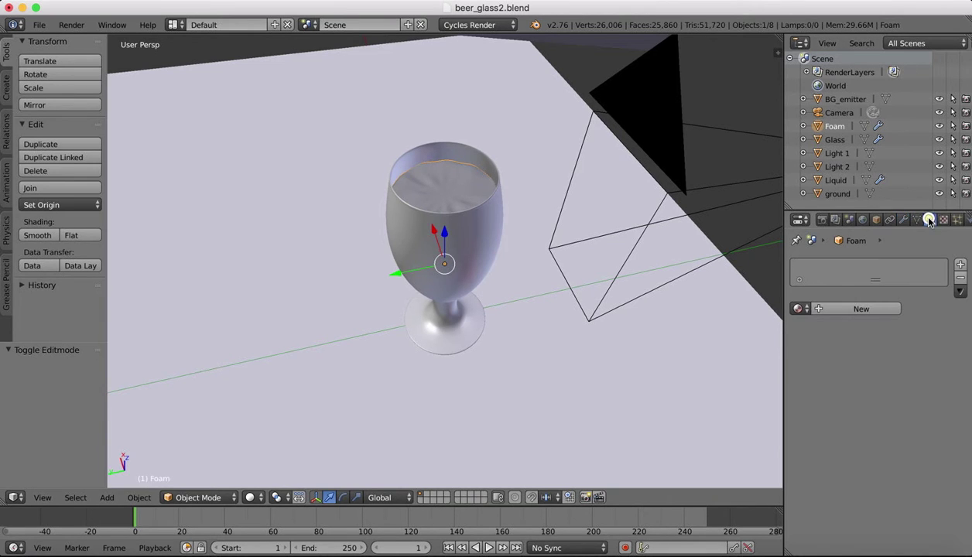
{"action": "left_click", "coordinate": [960, 265]}
{"action": "left_click", "coordinate": [820, 309]}
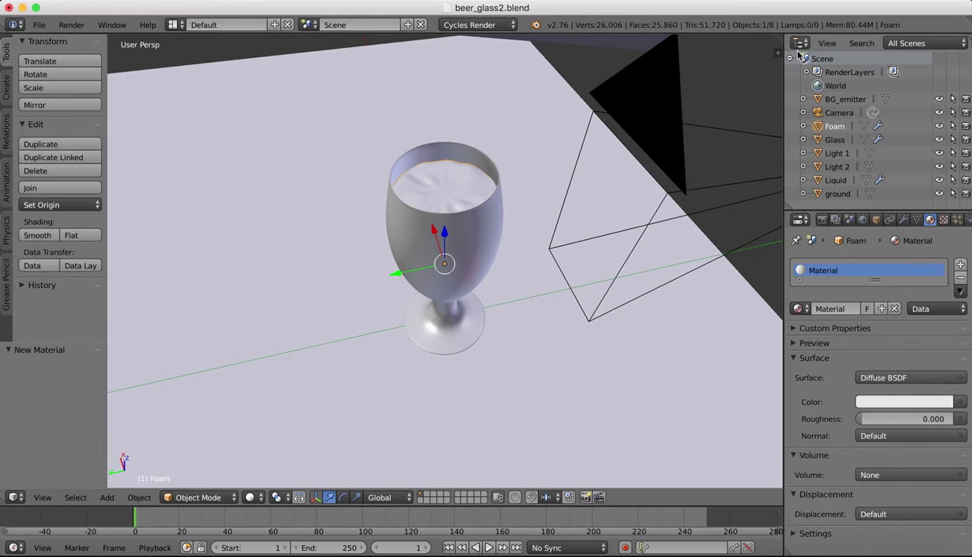
Split the 3D view vertically, turn the new area into a Node Editor and collapse its properties sidebar
{"action": "left_click_drag", "start_coordinate": [777, 51], "coordinate": [542, 391]}
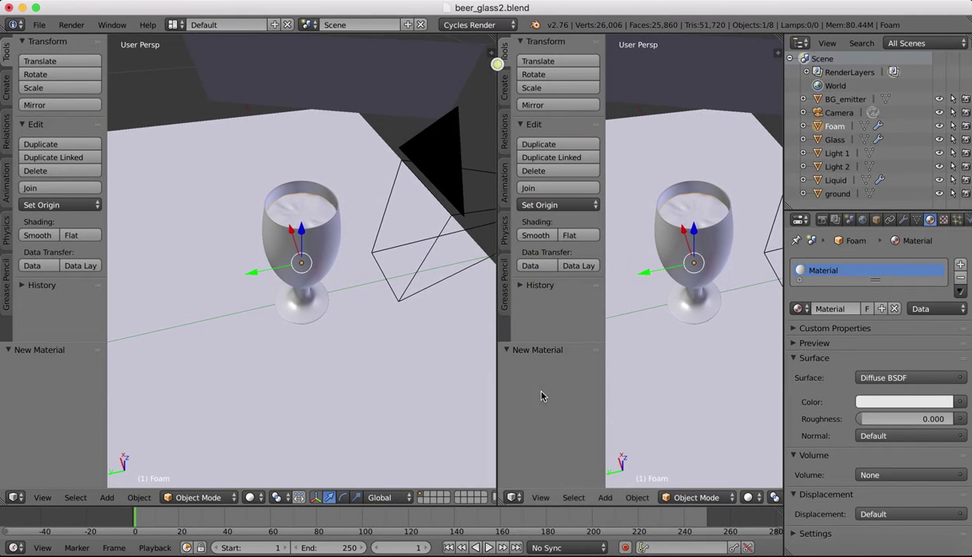
{"action": "left_click", "coordinate": [514, 498]}
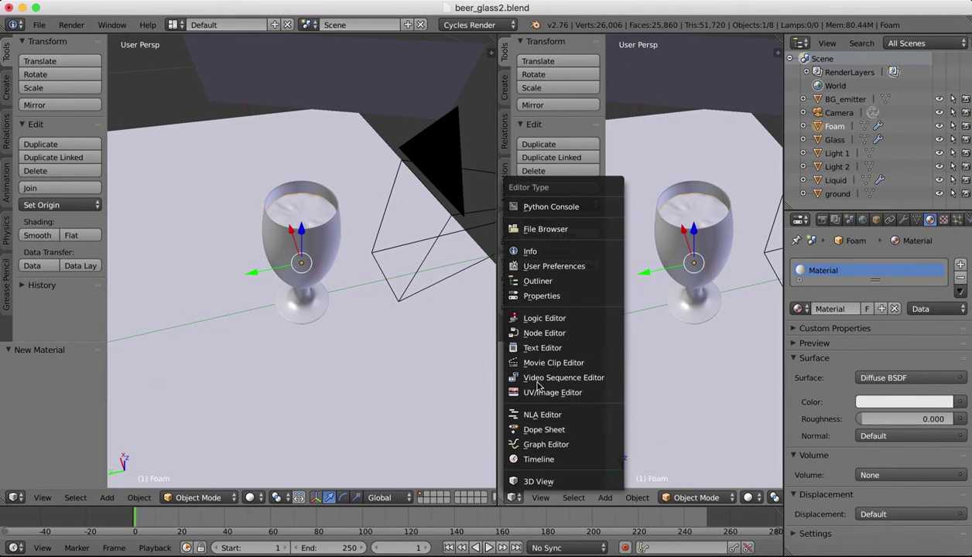
{"action": "left_click", "coordinate": [538, 335]}
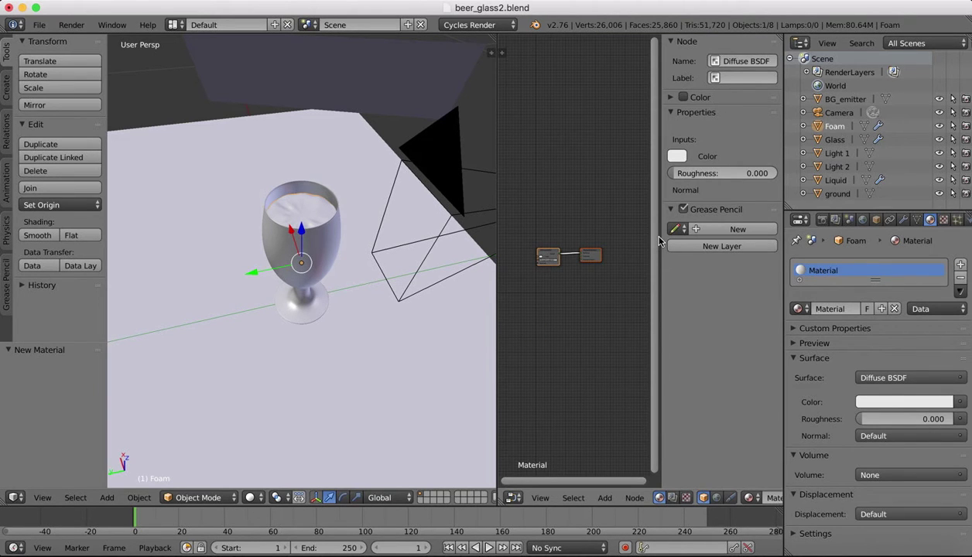
{"action": "left_click_drag", "start_coordinate": [662, 233], "coordinate": [785, 224]}
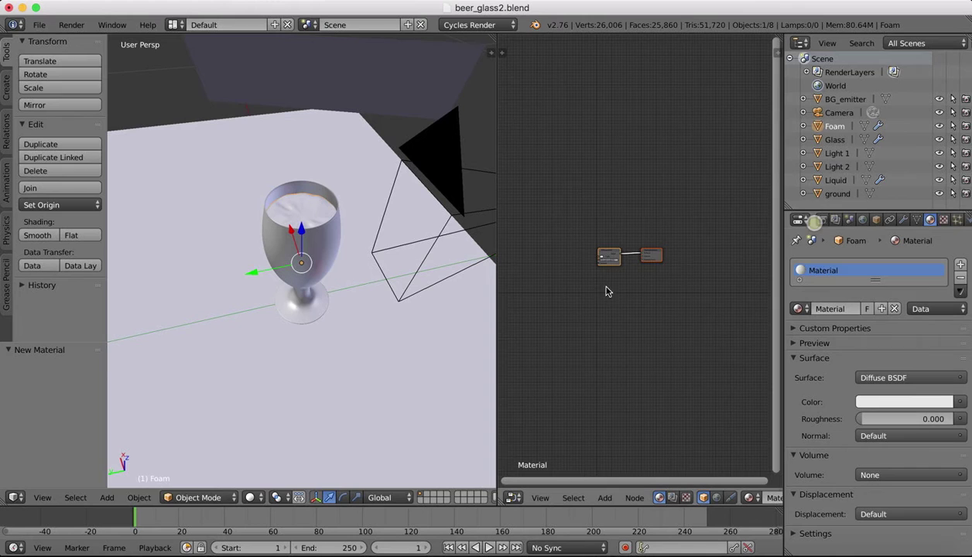
Open the add-node search for Foam's material
{"action": "scroll", "coordinate": [593, 255], "scroll_direction": "up", "scroll_amount": 7}
{"action": "scroll", "coordinate": [592, 256], "scroll_direction": "up", "scroll_amount": 5}
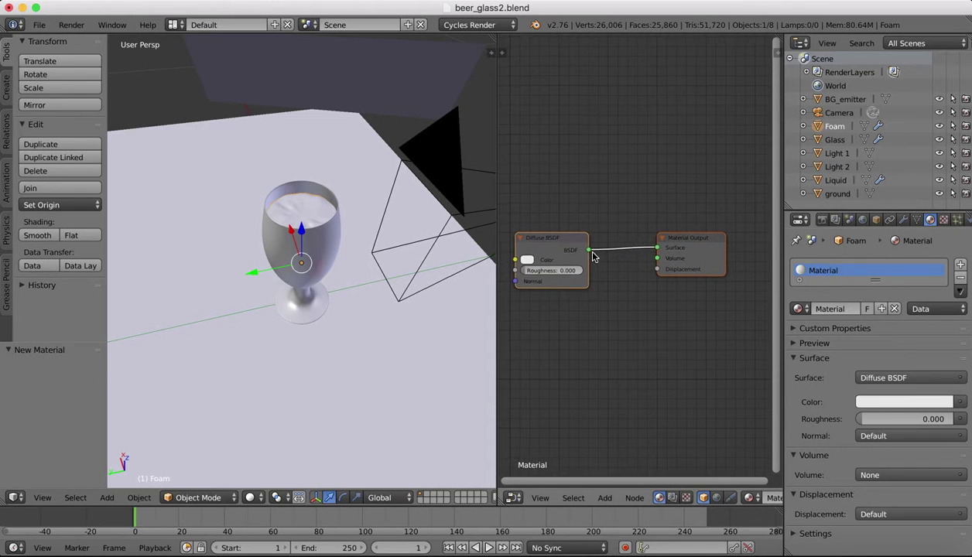
{"action": "scroll", "coordinate": [592, 256], "scroll_direction": "down", "scroll_amount": 5}
{"action": "scroll", "coordinate": [592, 253], "scroll_direction": "down", "scroll_amount": 1}
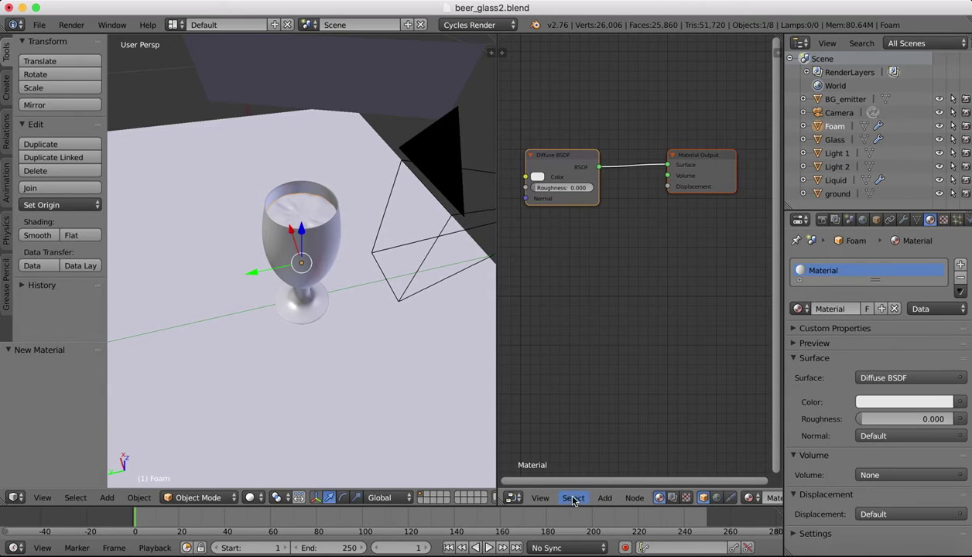
{"action": "left_click", "coordinate": [604, 498]}
{"action": "left_click", "coordinate": [619, 539]}
{"action": "type", "text": "v"}
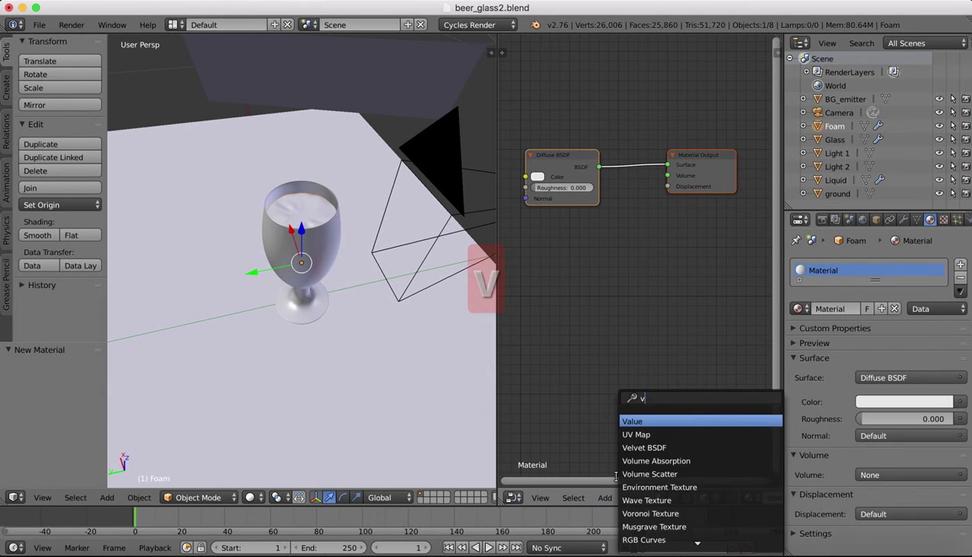
{"action": "type", "text": "olu"}
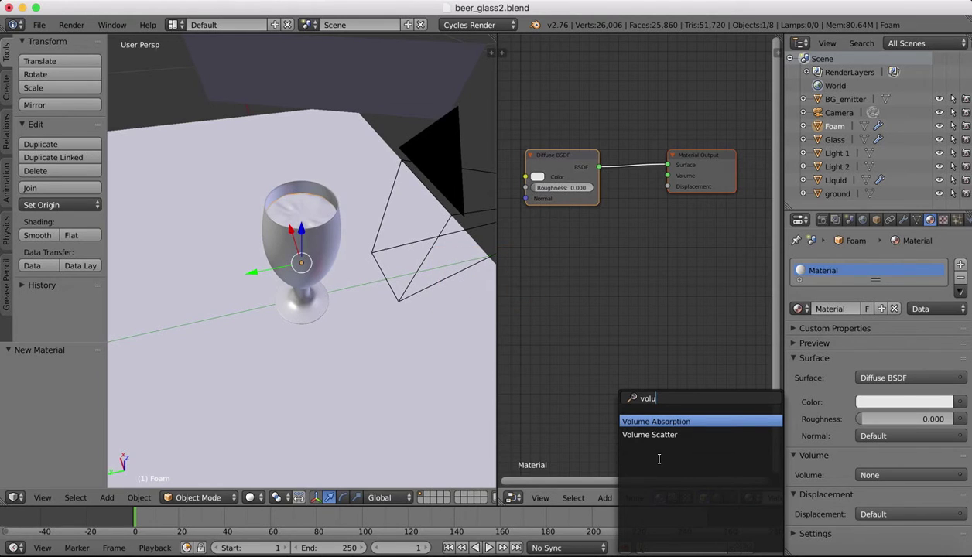
{"action": "key", "text": "BackSpace"}
{"action": "key", "text": "BackSpace"}
{"action": "key", "text": "BackSpace"}
{"action": "key", "text": "BackSpace"}
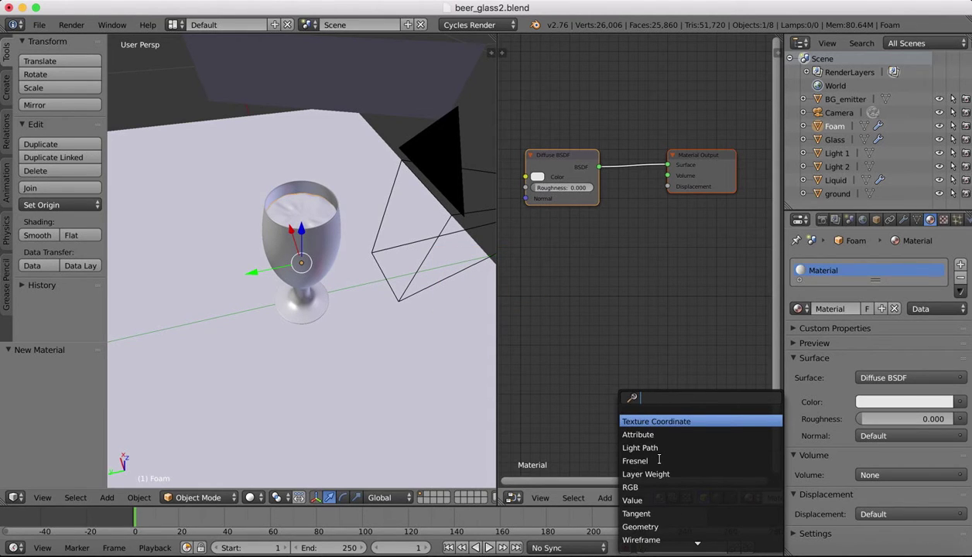
Find and add a Subsurface Scattering node, placing it directly below the Diffuse BSDF node
{"action": "type", "text": "subs"}
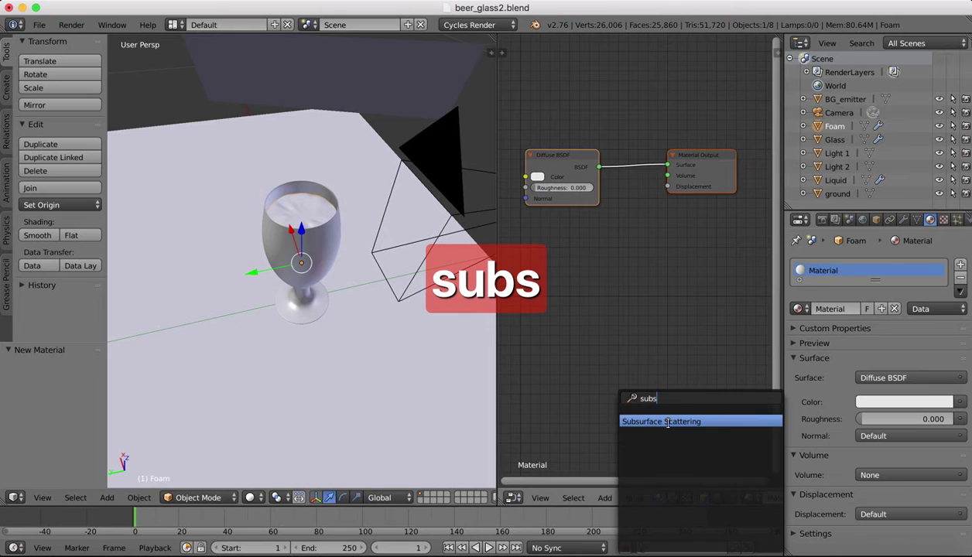
{"action": "left_click", "coordinate": [667, 422]}
{"action": "scroll", "coordinate": [641, 399], "scroll_direction": "down", "scroll_amount": 1}
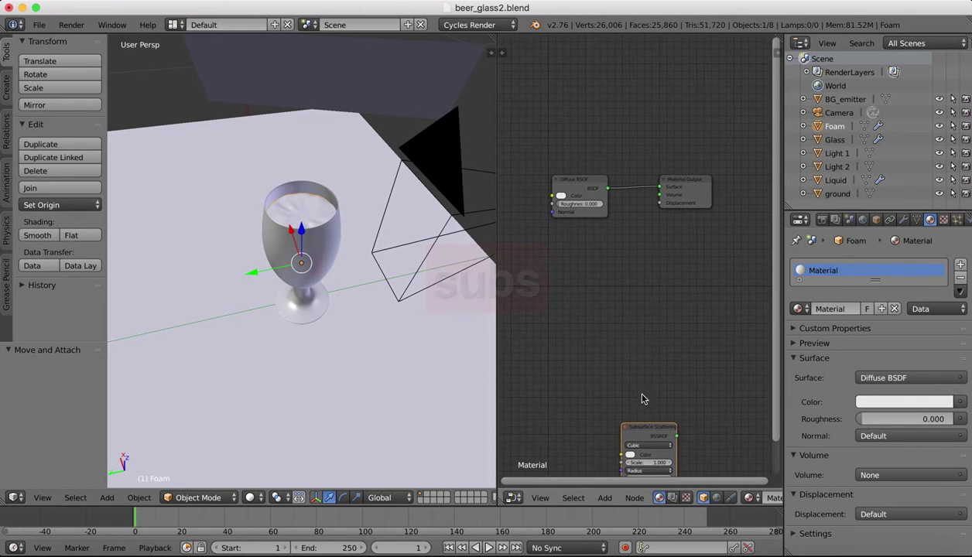
{"action": "left_click_drag", "start_coordinate": [649, 428], "coordinate": [579, 235]}
{"action": "left_click", "coordinate": [671, 230]}
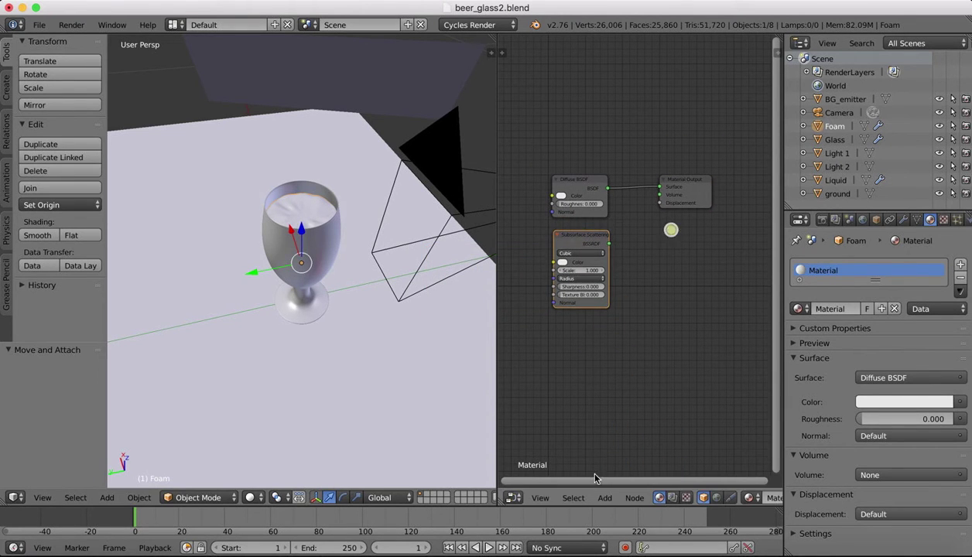
Add a Mix Shader node to Foam's material and place it beside the Subsurface Scattering node
{"action": "left_click", "coordinate": [602, 497]}
{"action": "left_click", "coordinate": [619, 479]}
{"action": "type", "text": "m"}
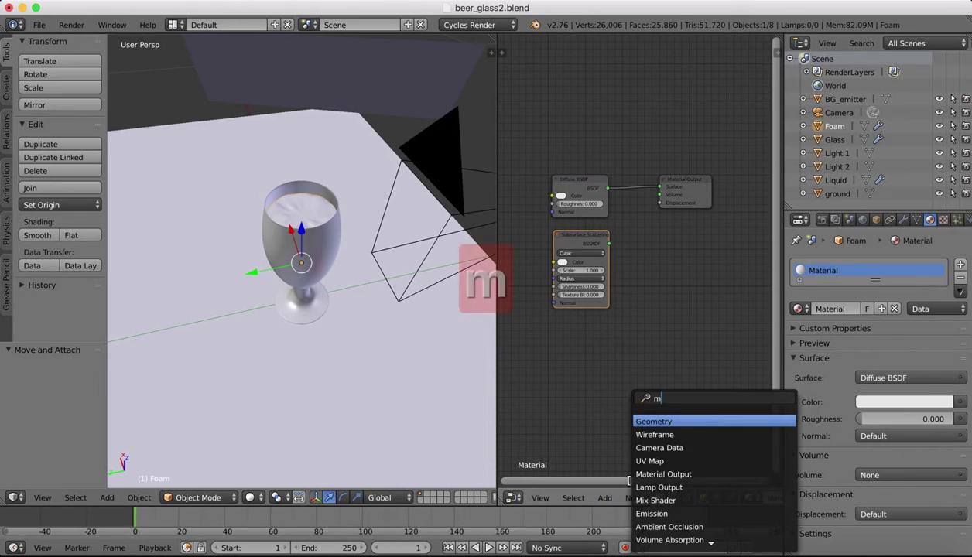
{"action": "type", "text": "ix"}
{"action": "left_click", "coordinate": [667, 420]}
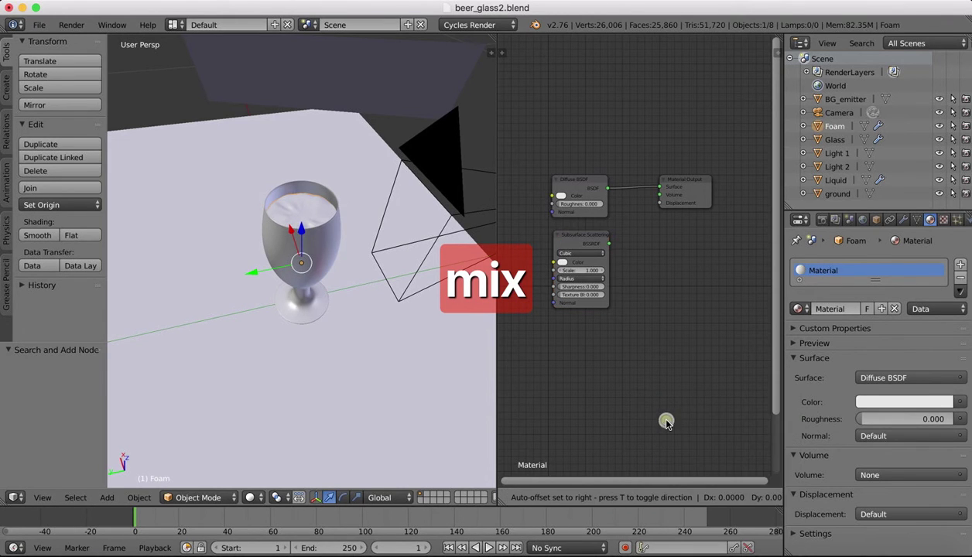
{"action": "left_click", "coordinate": [652, 243]}
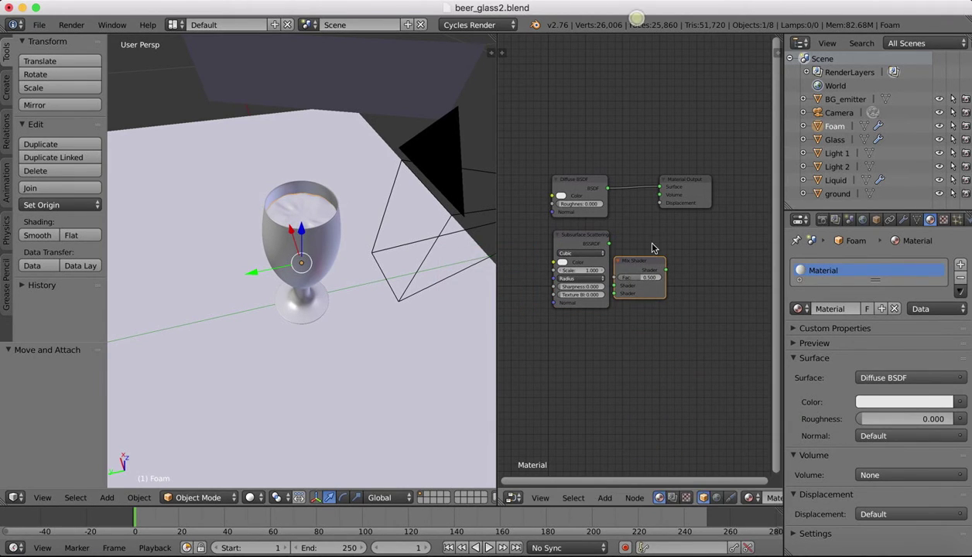
{"action": "left_click_drag", "start_coordinate": [643, 261], "coordinate": [654, 234]}
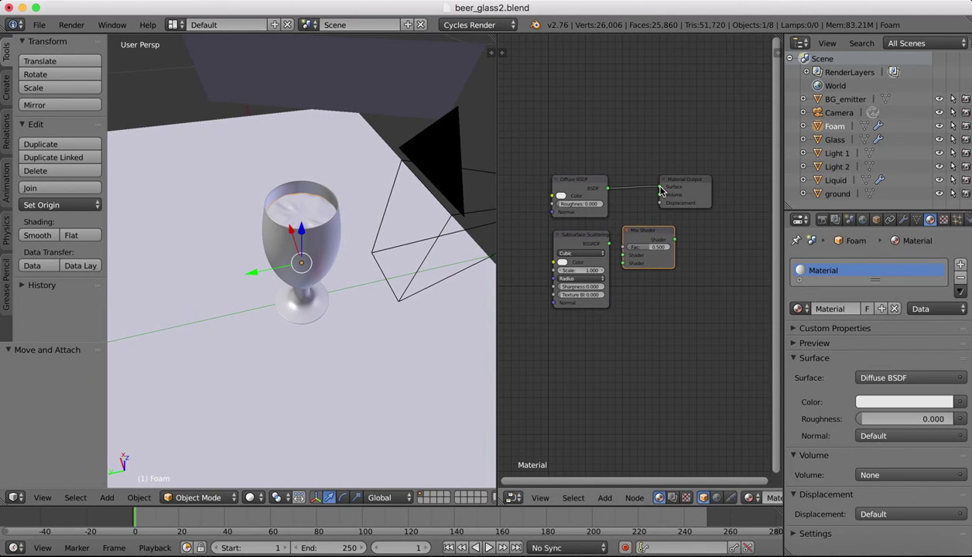
Mix Diffuse BSDF and Subsurface Scattering through the Mix Shader and link its output to the Material Output's Surface
{"action": "left_click_drag", "start_coordinate": [659, 186], "coordinate": [733, 171]}
{"action": "left_click_drag", "start_coordinate": [649, 230], "coordinate": [661, 174]}
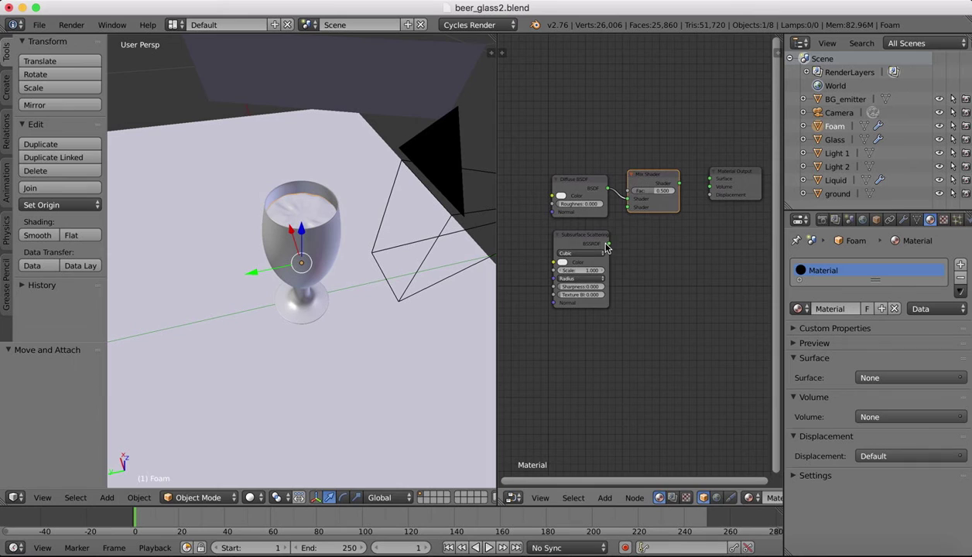
{"action": "left_click_drag", "start_coordinate": [608, 244], "coordinate": [628, 208]}
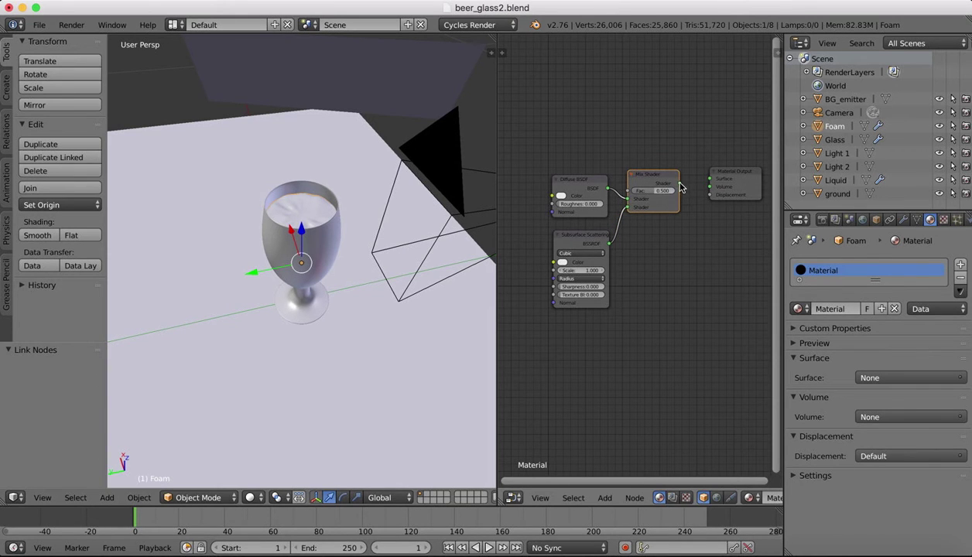
{"action": "left_click_drag", "start_coordinate": [678, 184], "coordinate": [708, 181]}
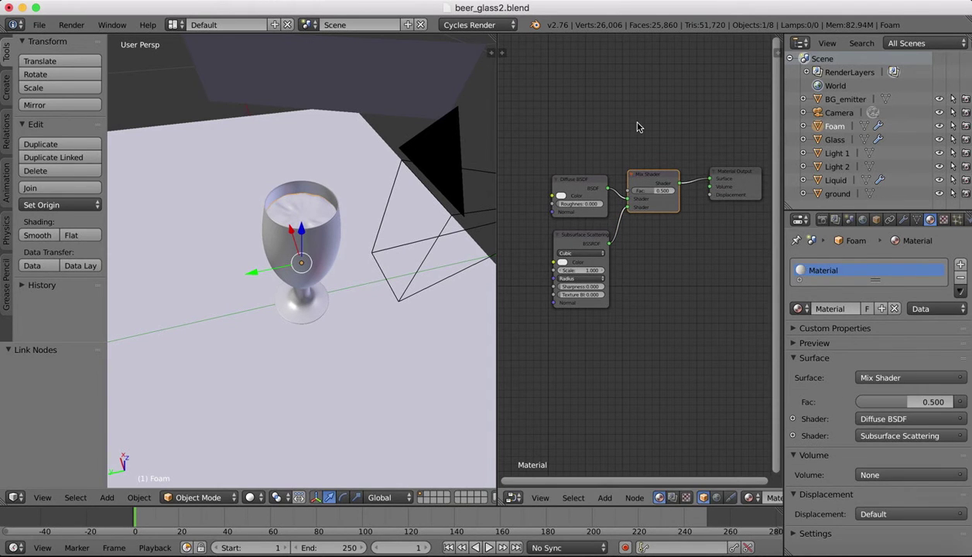
Set the Subsurface Scattering node's Scale to 0.010
{"action": "scroll", "coordinate": [637, 126], "scroll_direction": "up", "scroll_amount": 2}
{"action": "scroll", "coordinate": [638, 125], "scroll_direction": "left", "scroll_amount": 1}
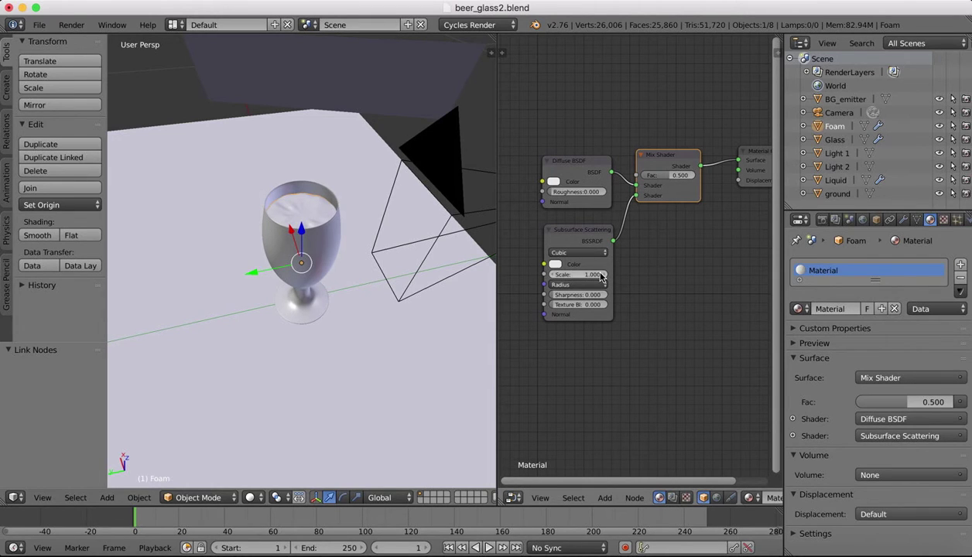
{"action": "left_click", "coordinate": [600, 274]}
{"action": "left_click", "coordinate": [600, 274]}
{"action": "type", "text": "0."}
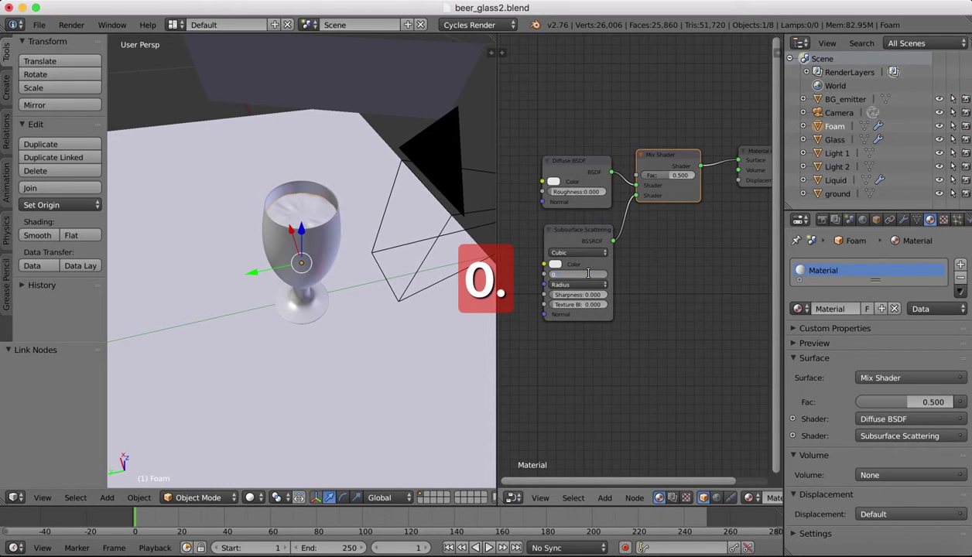
{"action": "type", "text": "010"}
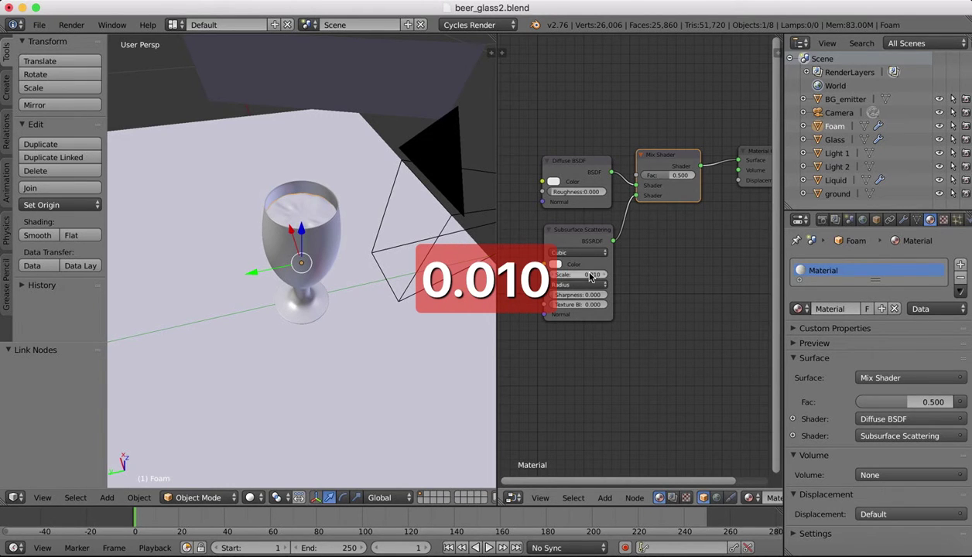
{"action": "key", "text": "Return"}
Adjust the near-white colours of the nodes, with HSV value about 0.875 for Diffuse BSDF and 0.889 for Subsurface Scattering
{"action": "left_click", "coordinate": [554, 181]}
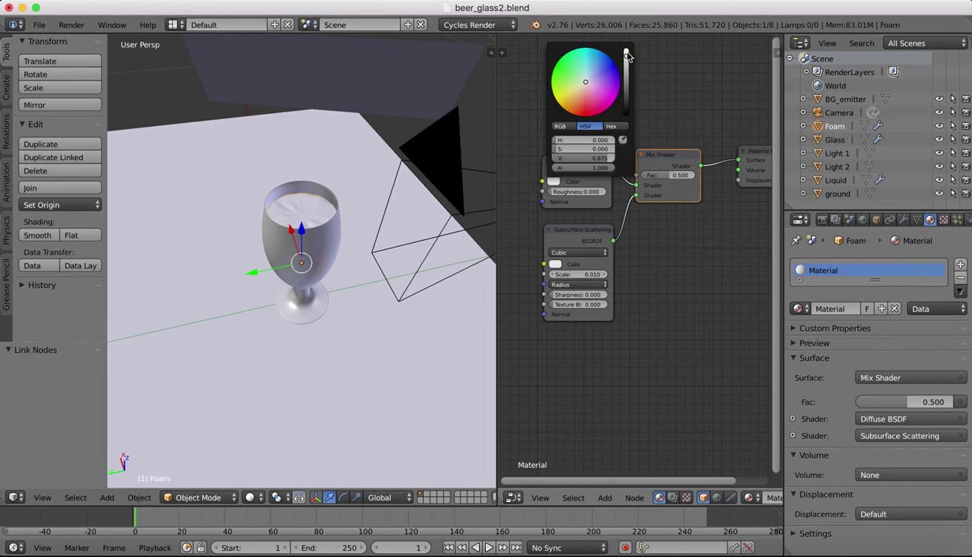
{"action": "left_click", "coordinate": [563, 265]}
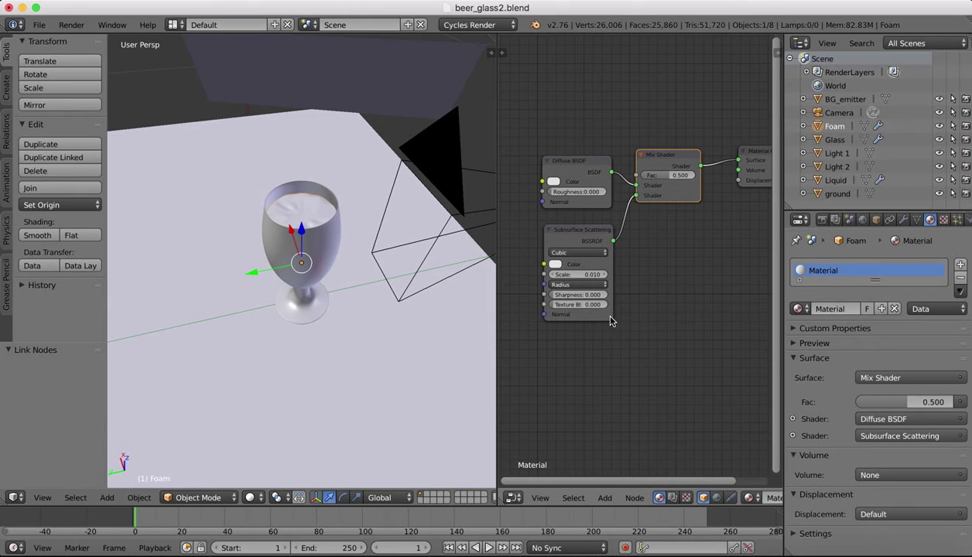
{"action": "scroll", "coordinate": [569, 241], "scroll_direction": "up", "scroll_amount": 2}
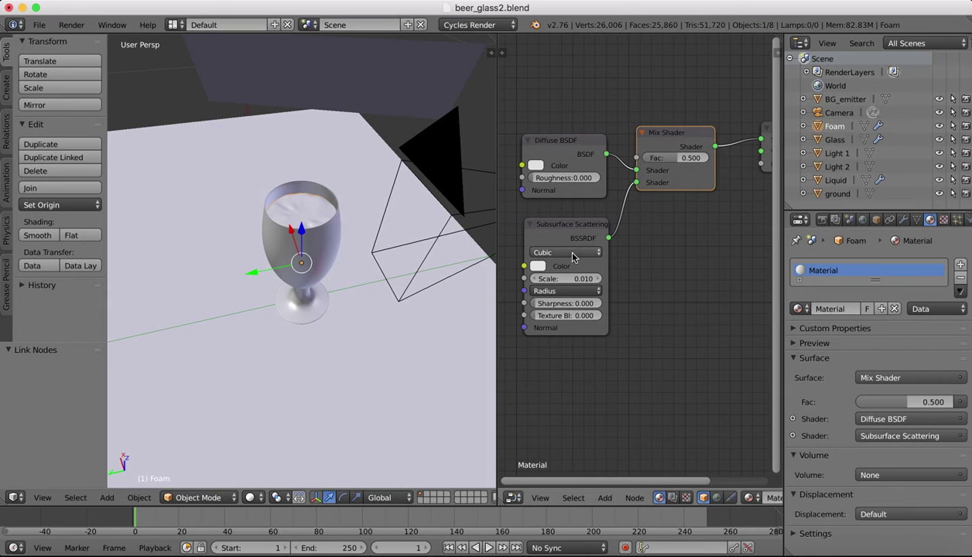
{"action": "left_click", "coordinate": [538, 265]}
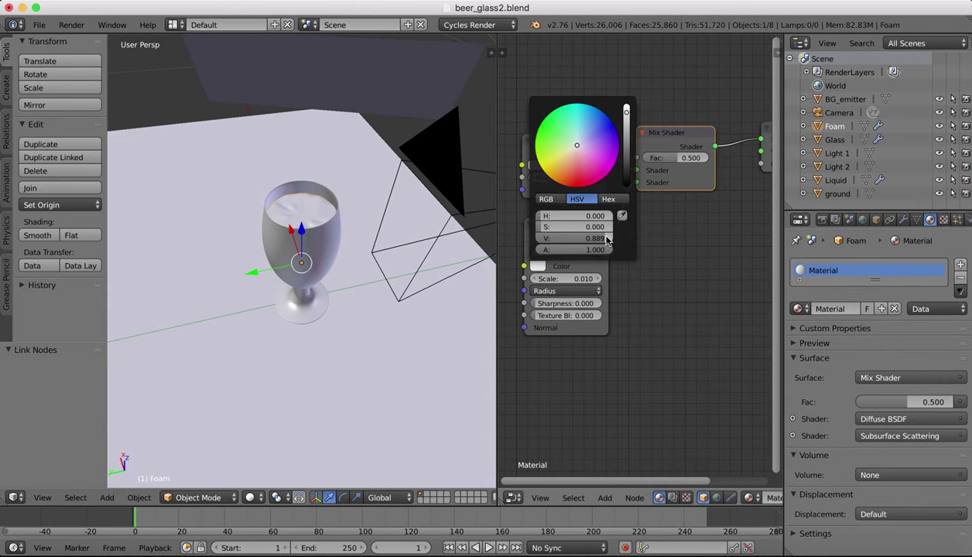
{"action": "left_click", "coordinate": [546, 199]}
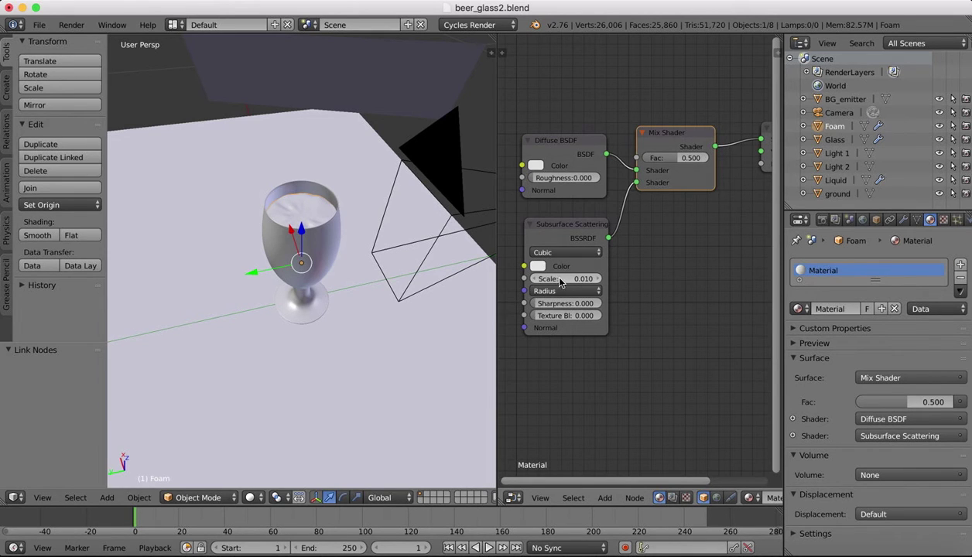
Darken the Subsurface Scattering node's colour to a mid grey with an HSV value of about 0.612
{"action": "left_click", "coordinate": [537, 265]}
{"action": "left_click", "coordinate": [574, 199]}
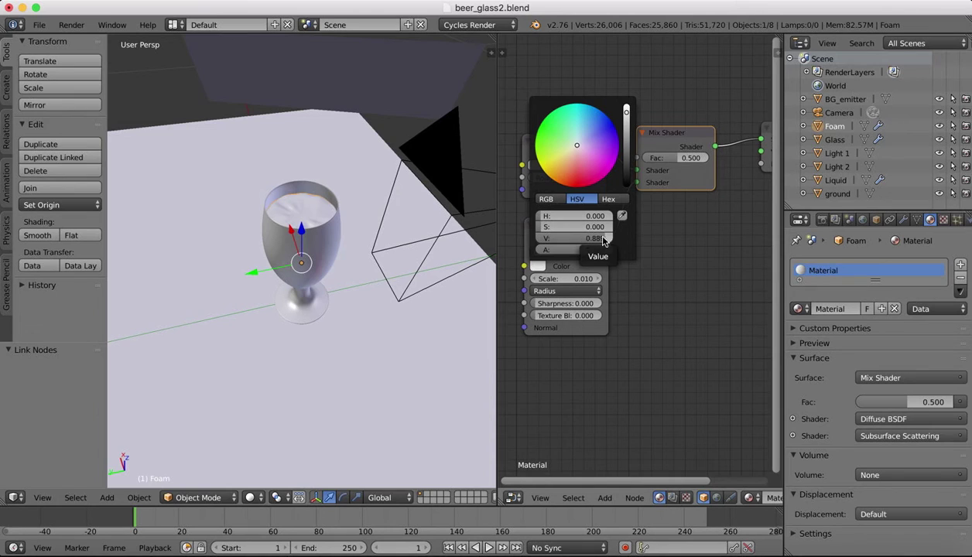
{"action": "left_click_drag", "start_coordinate": [604, 237], "coordinate": [572, 237]}
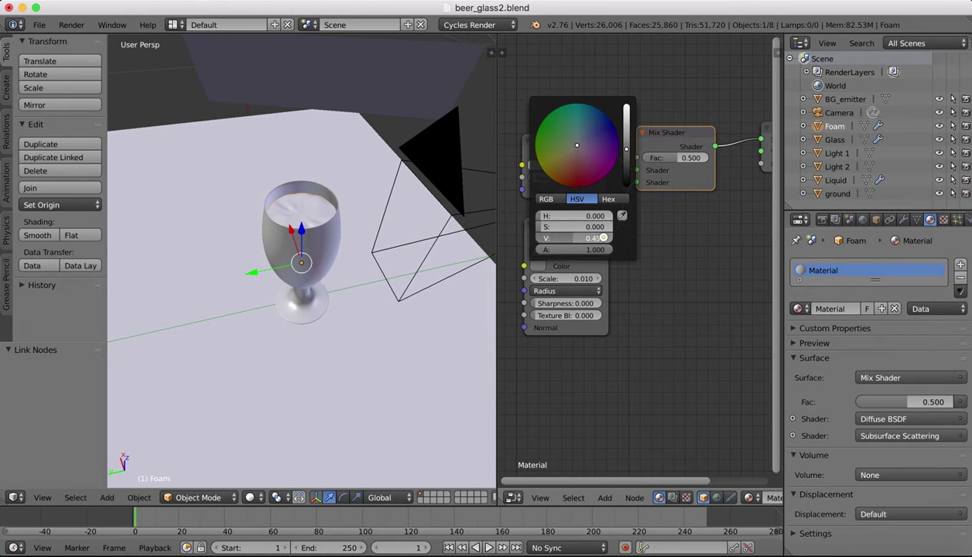
{"action": "scroll", "coordinate": [602, 238], "scroll_direction": "up", "scroll_amount": 1, "text": "ctrl"}
{"action": "scroll", "coordinate": [602, 238], "scroll_direction": "up", "scroll_amount": 1, "text": "ctrl"}
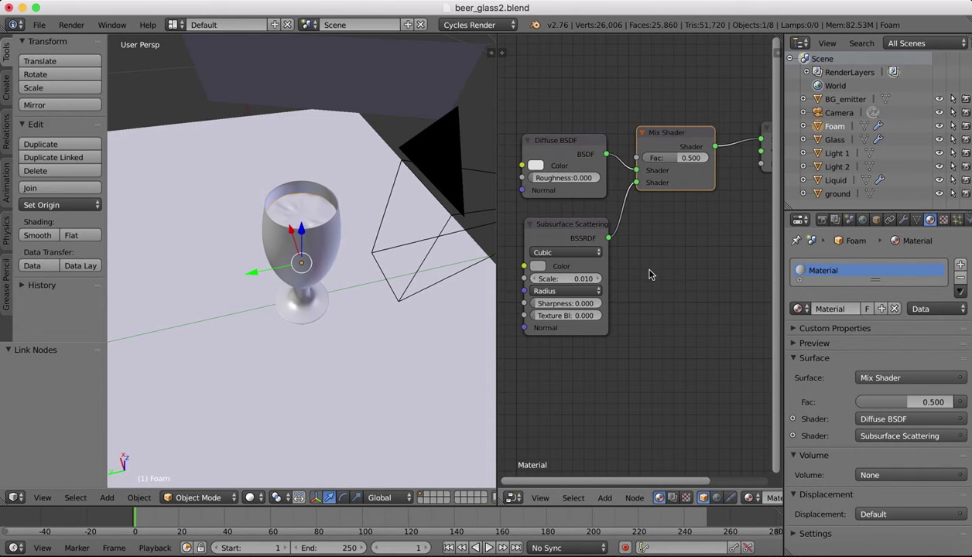
Darken the Diffuse BSDF node's colour to a mid grey and fine-tune the brightness of the Subsurface Scattering colour
{"action": "left_click", "coordinate": [535, 164]}
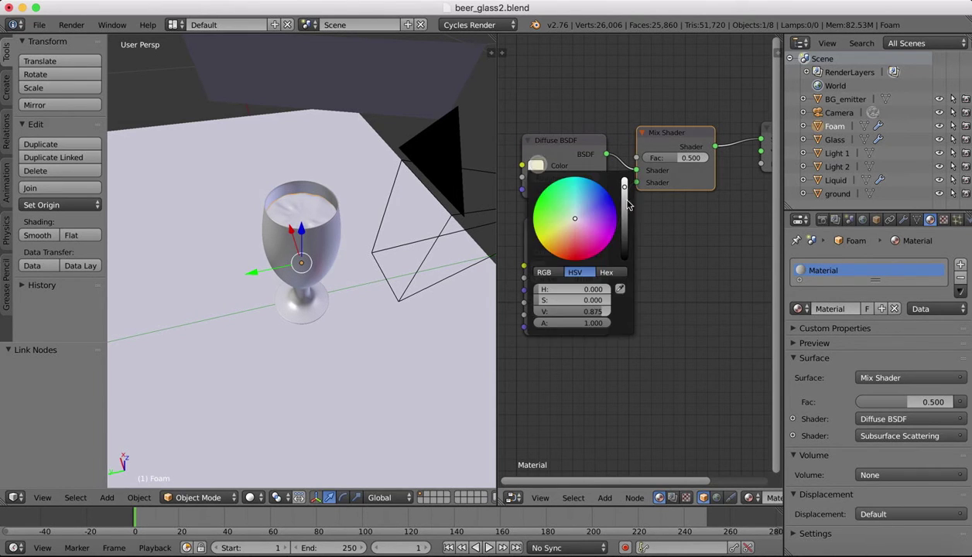
{"action": "scroll", "coordinate": [600, 311], "scroll_direction": "down", "scroll_amount": 4, "text": "ctrl"}
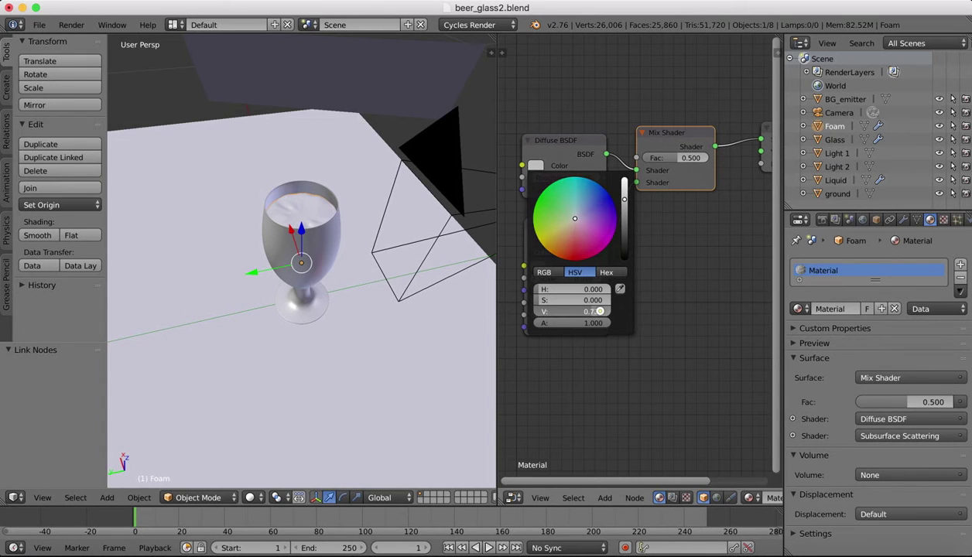
{"action": "scroll", "coordinate": [600, 311], "scroll_direction": "down", "scroll_amount": 2, "text": "ctrl"}
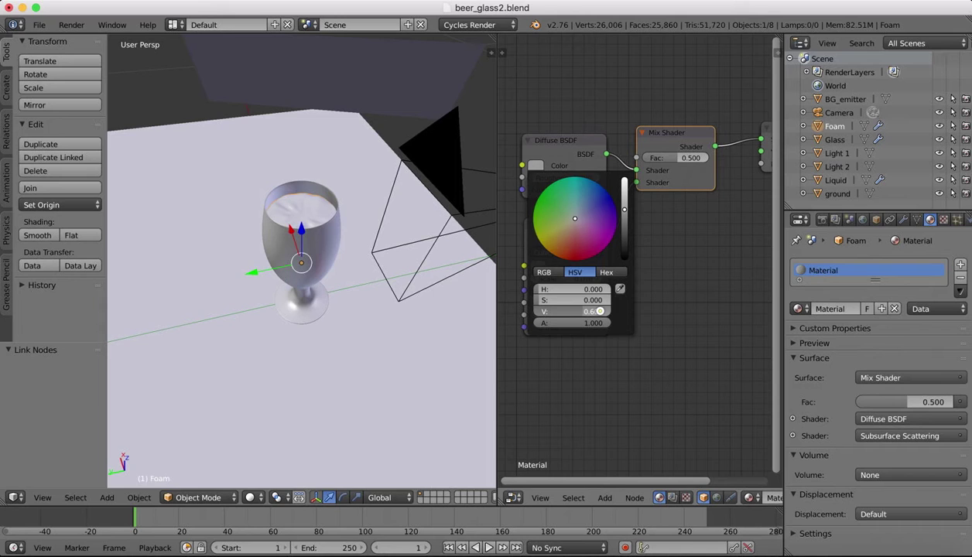
{"action": "scroll", "coordinate": [599, 311], "scroll_direction": "down", "scroll_amount": 1, "text": "ctrl"}
{"action": "scroll", "coordinate": [599, 311], "scroll_direction": "down", "scroll_amount": 1, "text": "ctrl"}
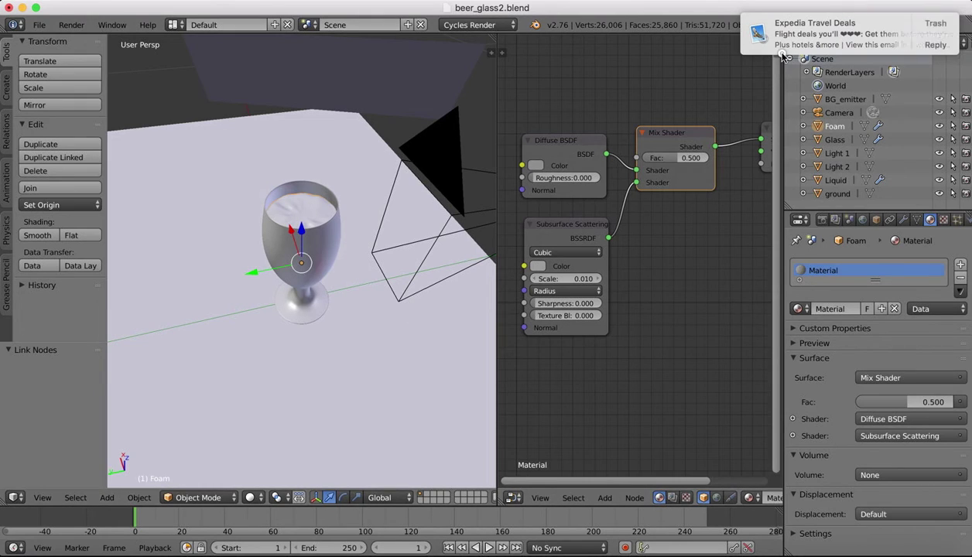
{"action": "left_click", "coordinate": [537, 266]}
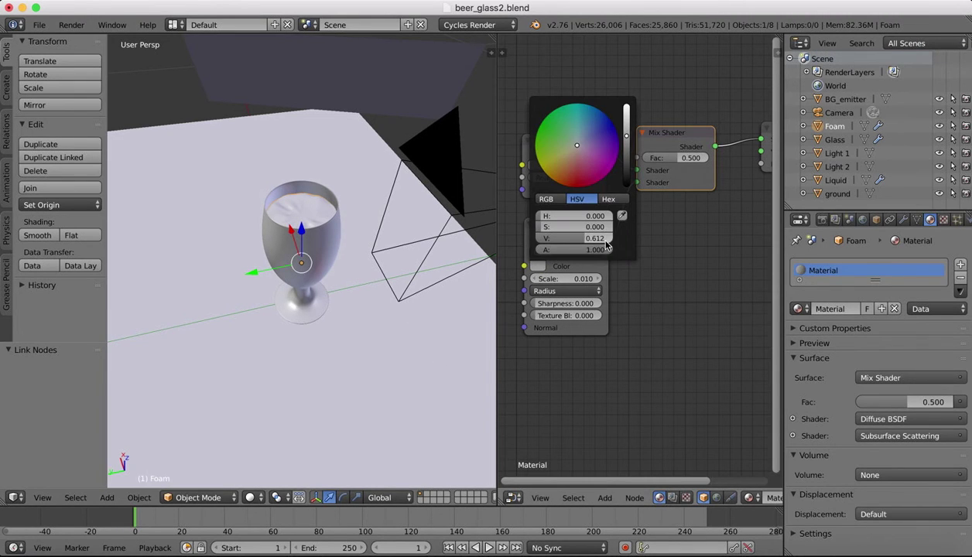
{"action": "left_click_drag", "start_coordinate": [586, 242], "coordinate": [585, 239]}
{"action": "left_click", "coordinate": [679, 286]}
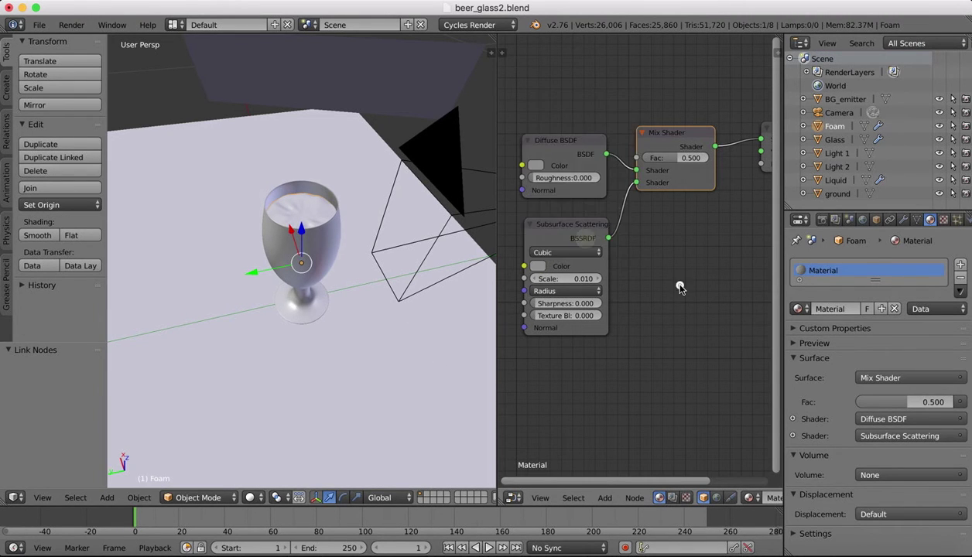
Switch the 3D viewport to Rendered shading and look through the scene camera
{"action": "left_click", "coordinate": [250, 497]}
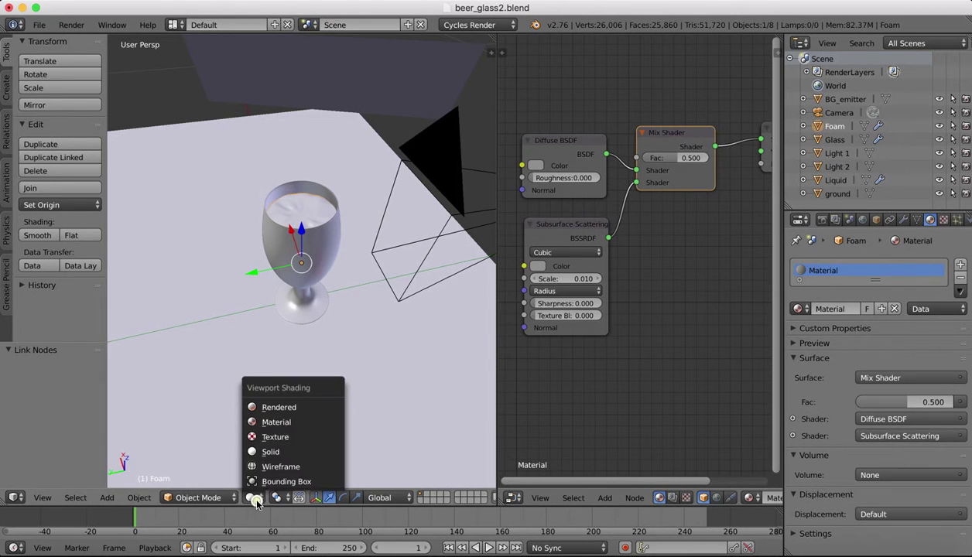
{"action": "left_click", "coordinate": [274, 406]}
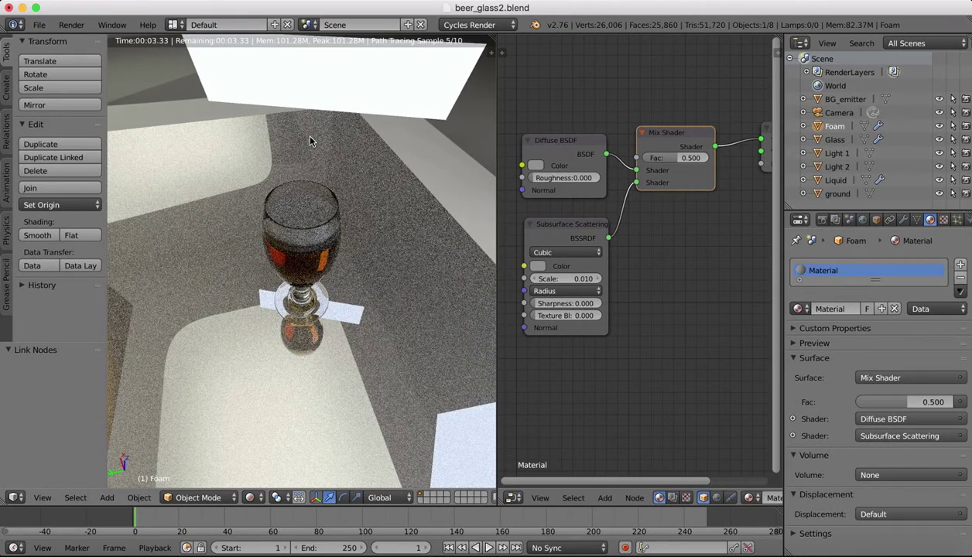
{"action": "left_click", "coordinate": [38, 497]}
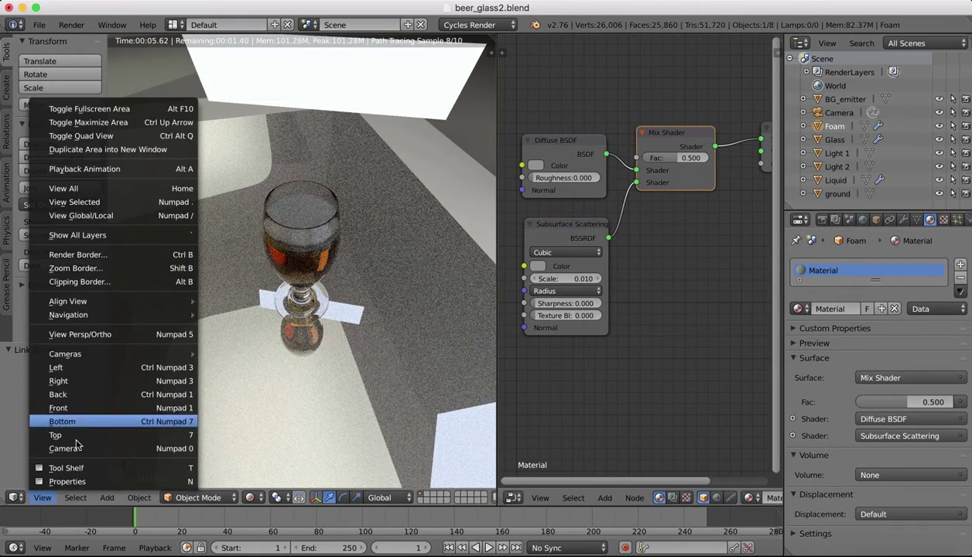
{"action": "left_click", "coordinate": [68, 448]}
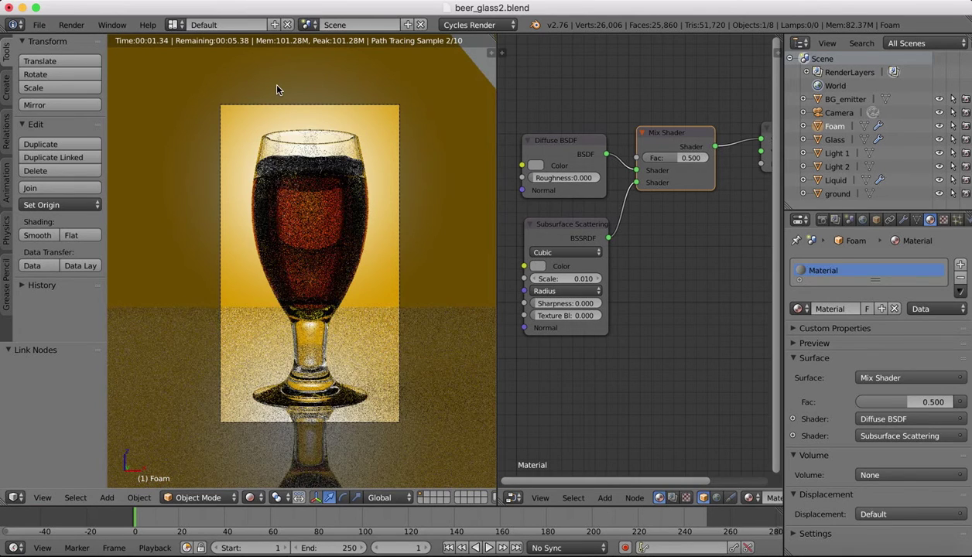
Lighten the Subsurface Scattering colour slightly and raise the Diffuse BSDF colour's HSV value to about 0.631
{"action": "left_click", "coordinate": [539, 266]}
{"action": "left_click_drag", "start_coordinate": [626, 133], "coordinate": [626, 129]}
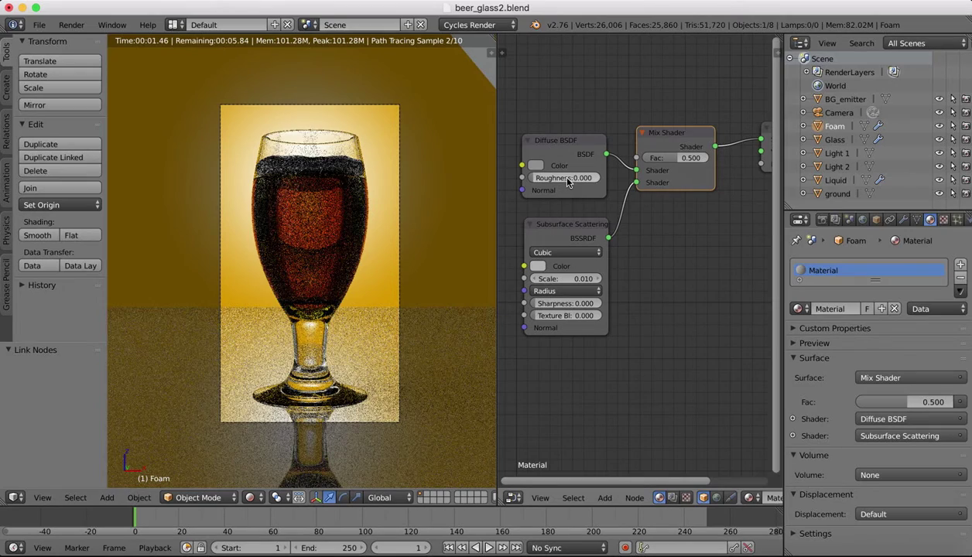
{"action": "left_click", "coordinate": [535, 165]}
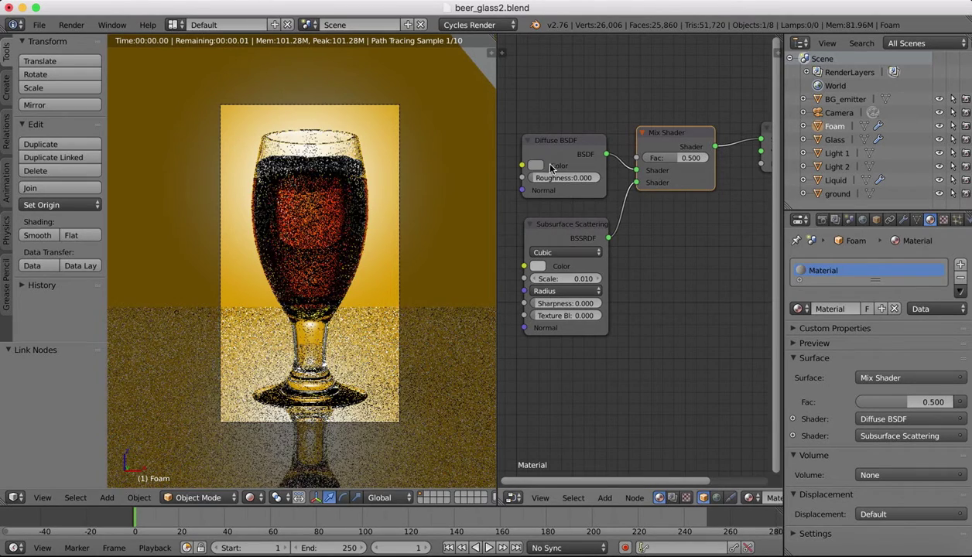
{"action": "left_click", "coordinate": [541, 167]}
{"action": "left_click_drag", "start_coordinate": [624, 213], "coordinate": [624, 206]}
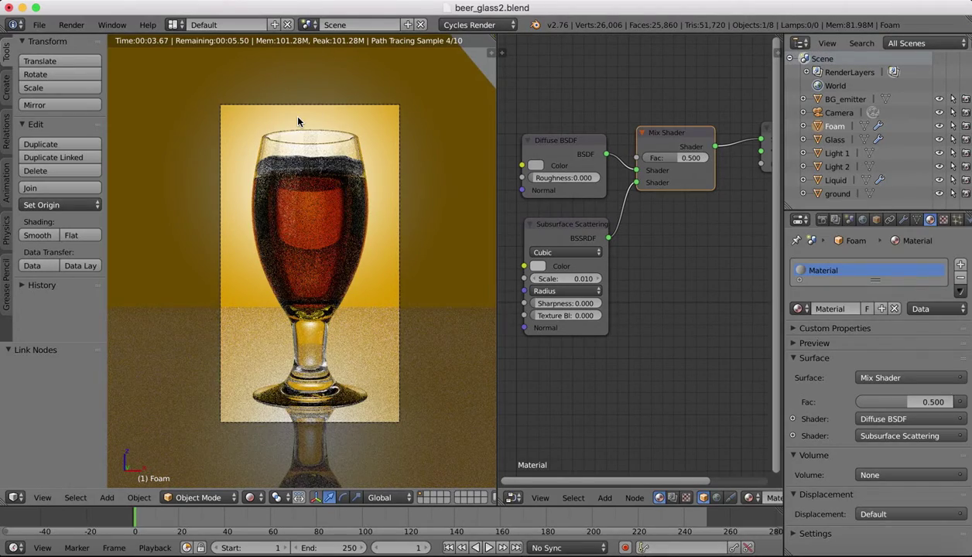
Adjust the Mix Shader's Fac to about 0.477 while previewing the foam in the rendered camera view
{"action": "scroll", "coordinate": [298, 121], "scroll_direction": "up", "scroll_amount": 2}
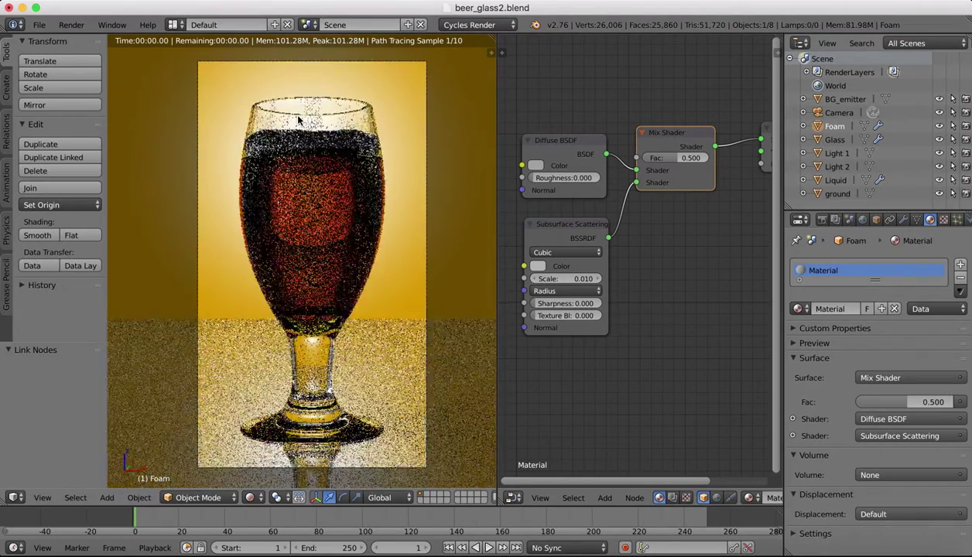
{"action": "scroll", "coordinate": [298, 121], "scroll_direction": "up", "scroll_amount": 1}
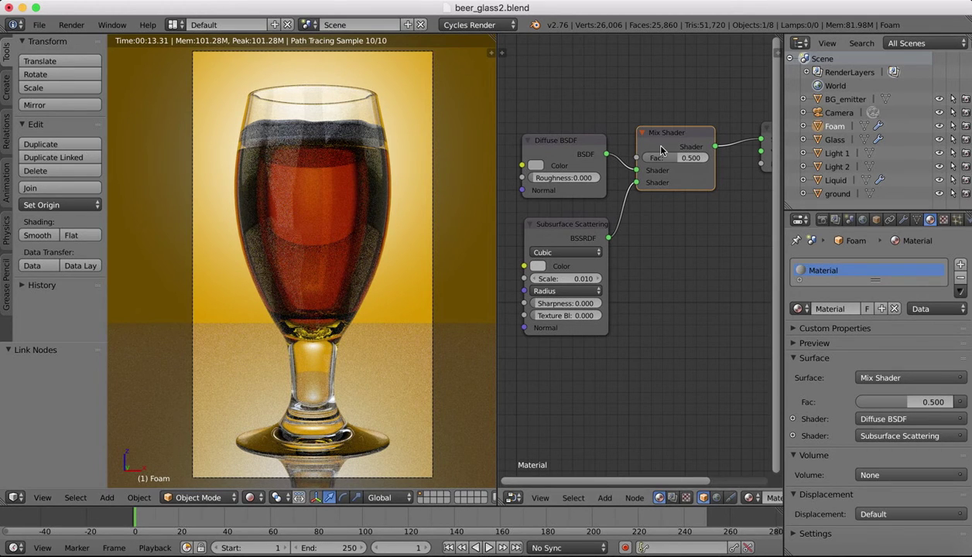
{"action": "left_click_drag", "start_coordinate": [677, 158], "coordinate": [692, 157]}
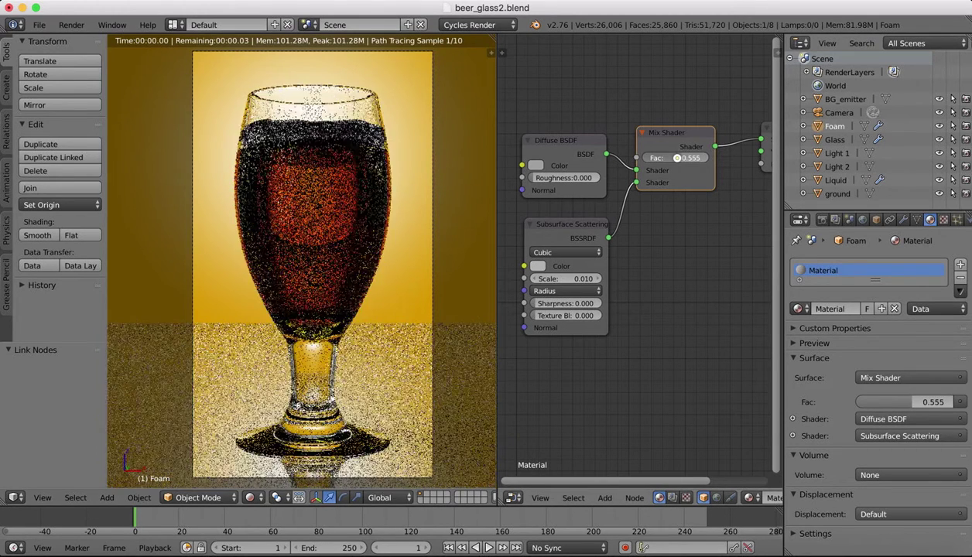
{"action": "left_click_drag", "start_coordinate": [677, 157], "coordinate": [670, 158]}
{"action": "left_click_drag", "start_coordinate": [676, 158], "coordinate": [678, 157]}
Brighten the Diffuse BSDF and Subsurface Scattering colours to a light near-white and set the Subsurface Scattering Scale to 0.610
{"action": "left_click", "coordinate": [535, 165]}
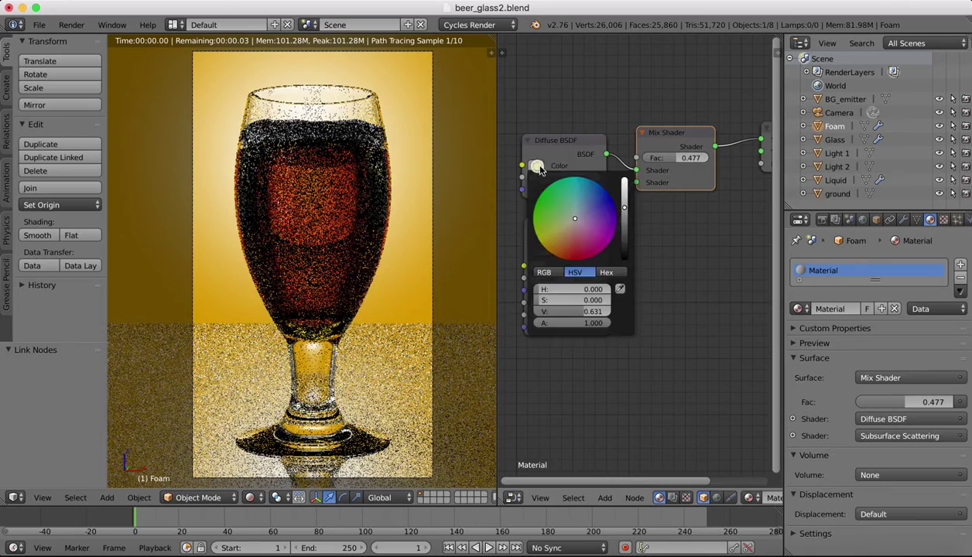
{"action": "left_click", "coordinate": [537, 165]}
{"action": "left_click_drag", "start_coordinate": [624, 210], "coordinate": [624, 199]}
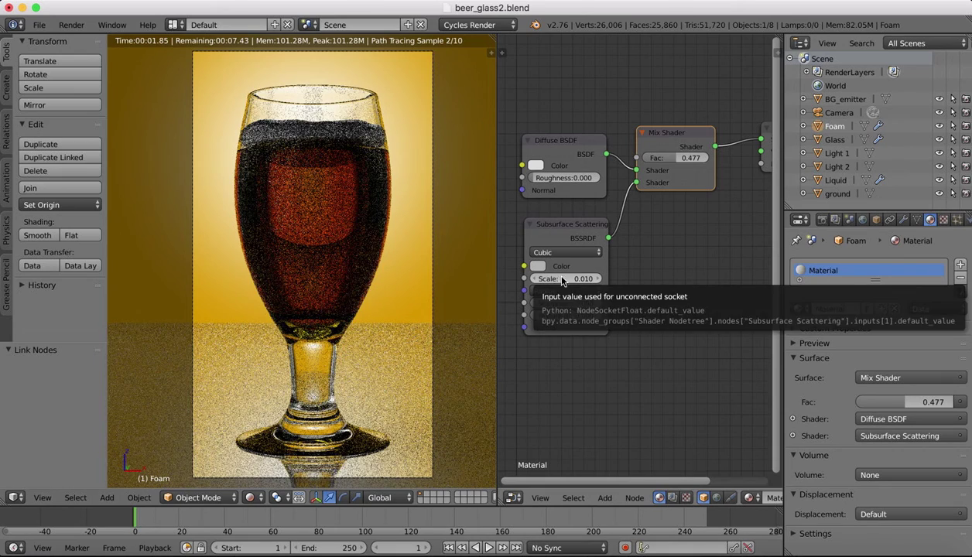
{"action": "left_click", "coordinate": [536, 265]}
{"action": "left_click_drag", "start_coordinate": [626, 123], "coordinate": [626, 128]}
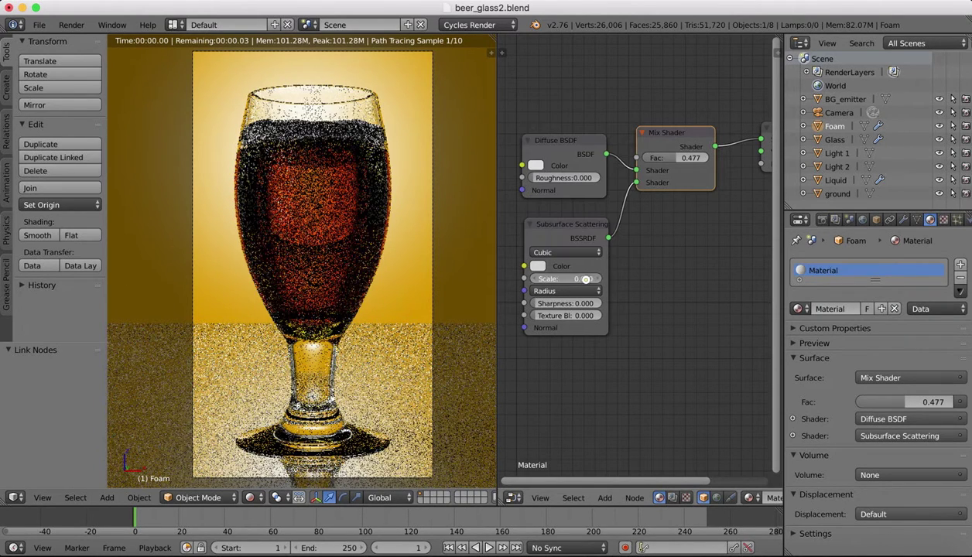
{"action": "mouse_move", "coordinate": [586, 279]}
{"action": "left_mouse_down"}
{"action": "mouse_move", "coordinate": [595, 279]}
{"action": "mouse_move", "coordinate": [573, 279]}
{"action": "left_mouse_up"}
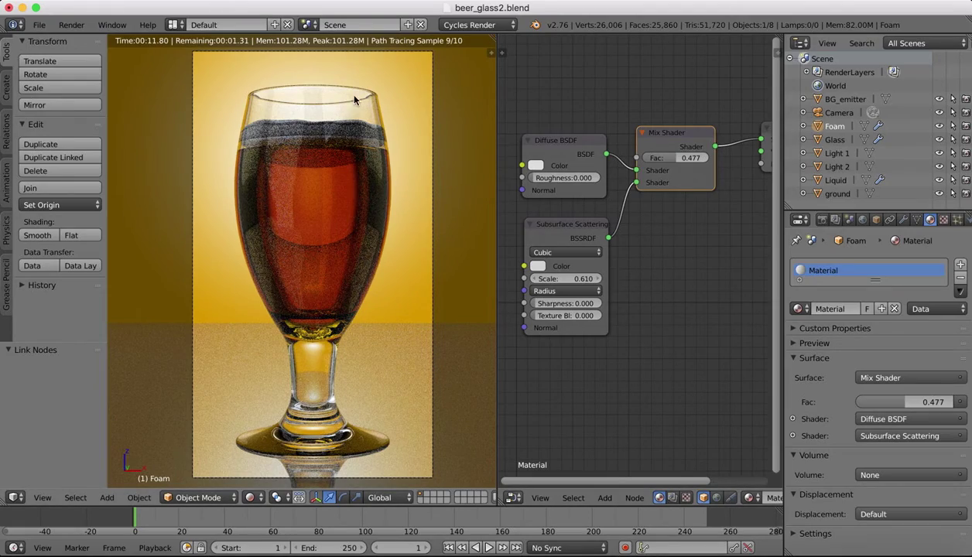
Examine the rendered foam inside the beer glass up close and from different angles
{"action": "scroll", "coordinate": [347, 141], "scroll_direction": "up", "scroll_amount": 5}
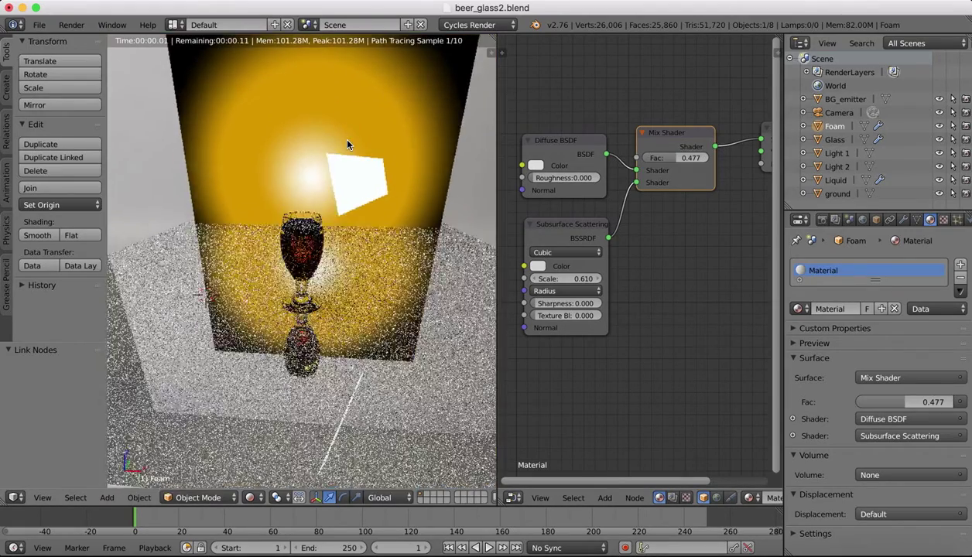
{"action": "middle_click_drag", "start_coordinate": [348, 141], "coordinate": [287, 188]}
{"action": "scroll", "coordinate": [287, 188], "scroll_direction": "up", "scroll_amount": 6}
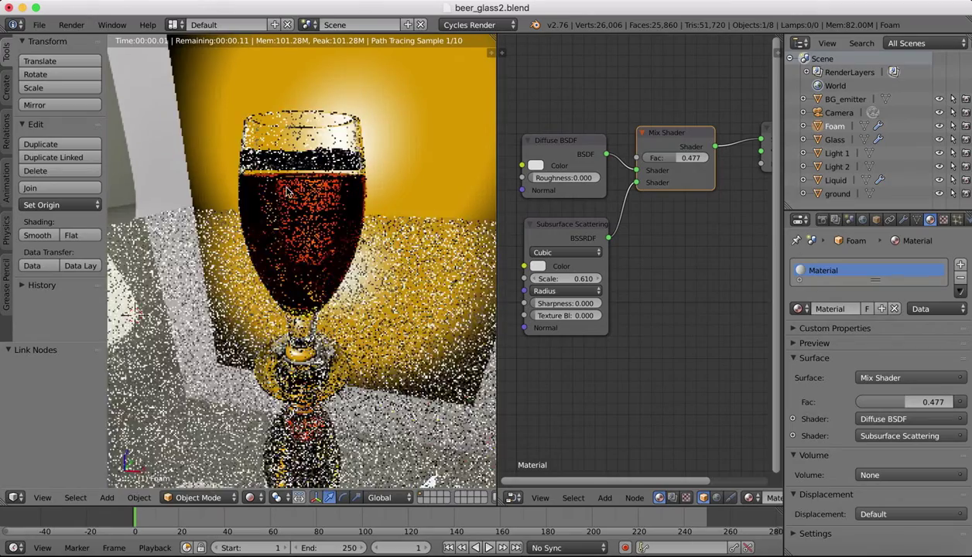
{"action": "scroll", "coordinate": [287, 190], "scroll_direction": "up", "scroll_amount": 1}
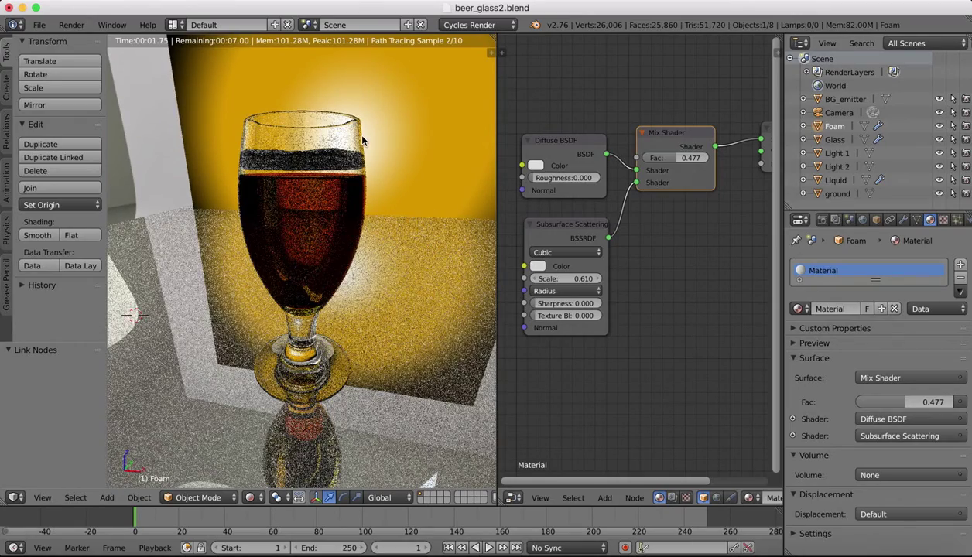
{"action": "mouse_move", "coordinate": [345, 122]}
{"action": "middle_mouse_down"}
{"action": "mouse_move", "coordinate": [308, 91]}
{"action": "mouse_move", "coordinate": [353, 110]}
{"action": "middle_mouse_up"}
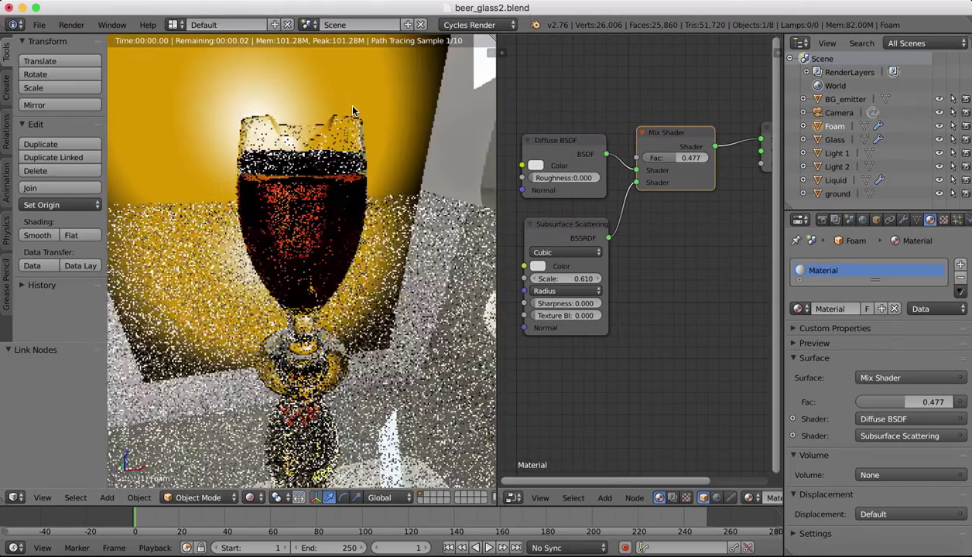
{"action": "scroll", "coordinate": [352, 111], "scroll_direction": "down", "scroll_amount": 2}
{"action": "scroll", "coordinate": [306, 129], "scroll_direction": "up", "scroll_amount": 1}
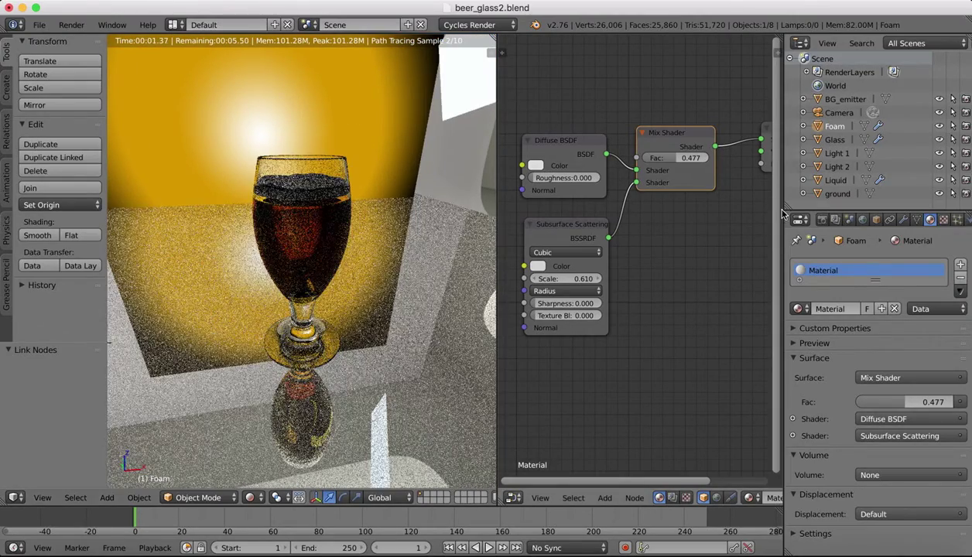
Widen the node editor area and set the Mix Shader's Fac to 0.5
{"action": "left_click_drag", "start_coordinate": [783, 207], "coordinate": [888, 207]}
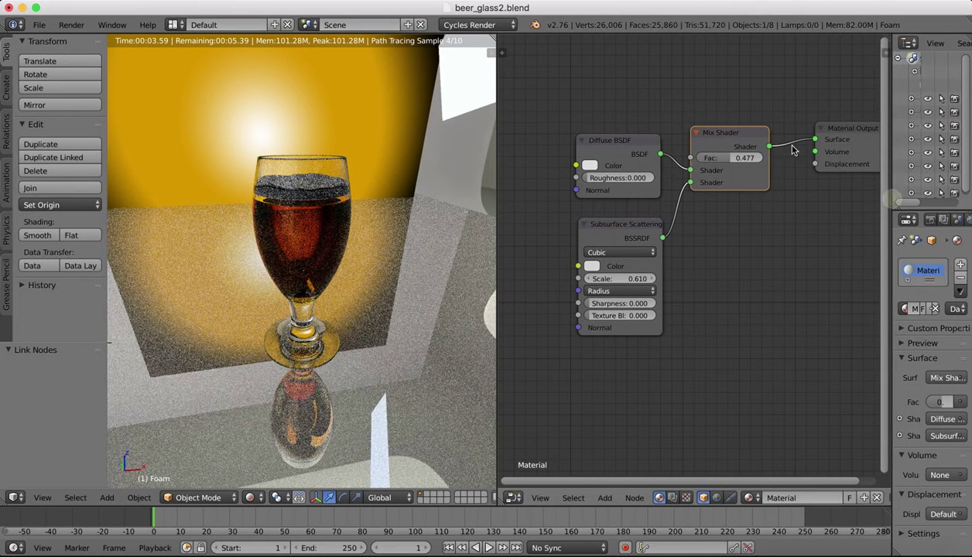
{"action": "left_click", "coordinate": [740, 159]}
{"action": "type", "text": "0.5"}
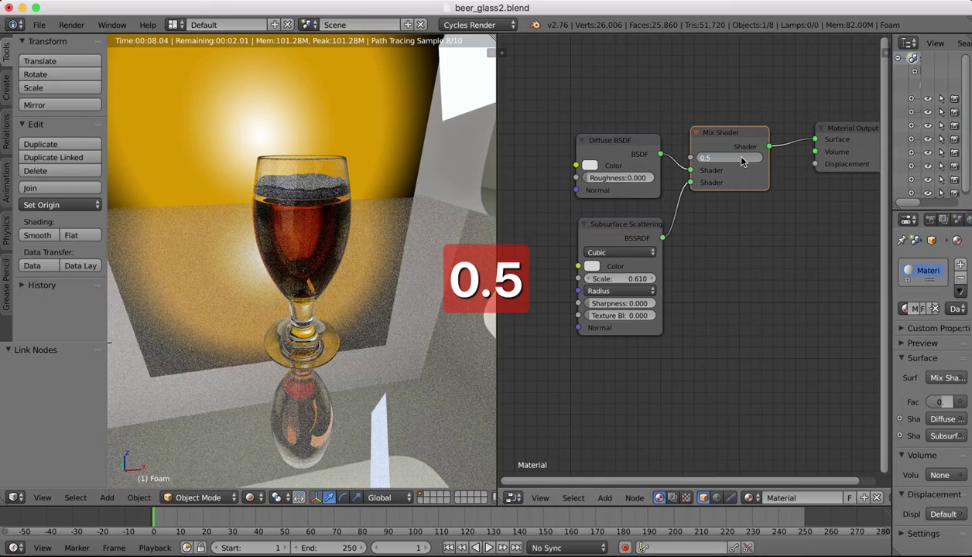
{"action": "key", "text": "Return"}
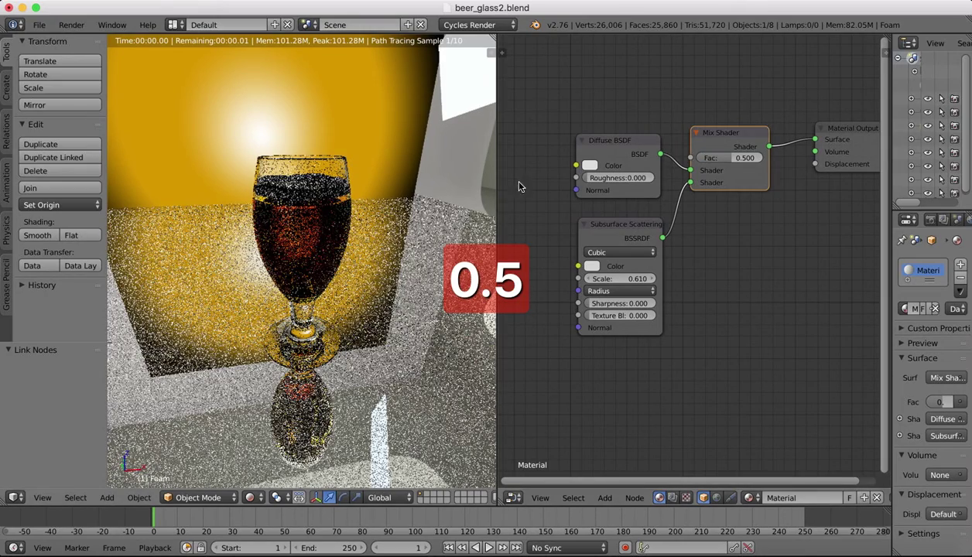
{"action": "left_click", "coordinate": [557, 1]}
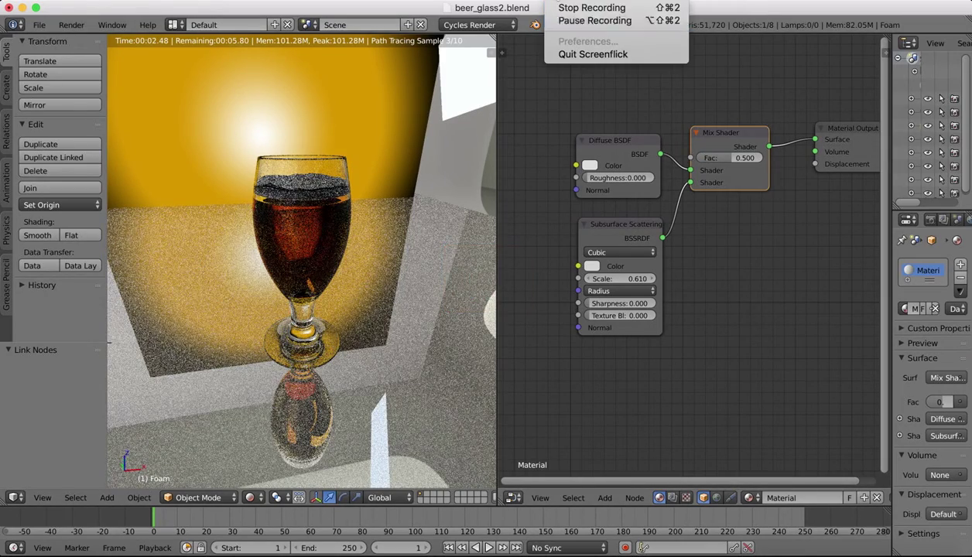
{"action": "left_click", "coordinate": [595, 21]}
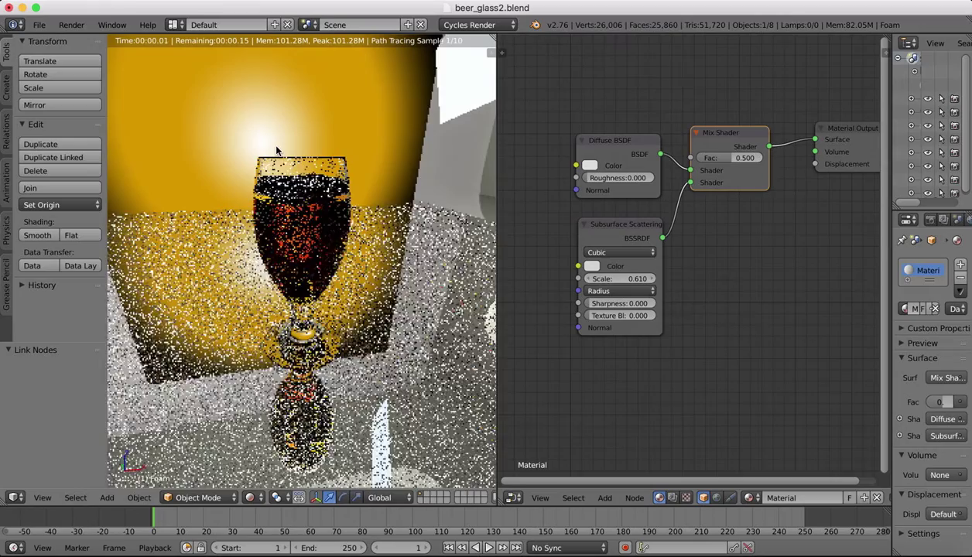
Brighten the Subsurface Scattering and Diffuse BSDF colours to pure white in the foam material
{"action": "scroll", "coordinate": [280, 139], "scroll_direction": "up", "scroll_amount": 2}
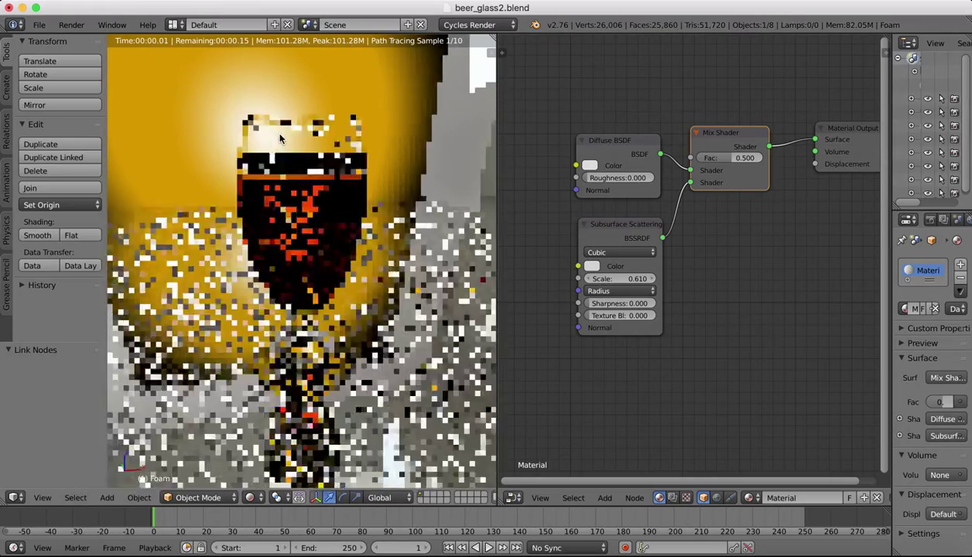
{"action": "left_click", "coordinate": [592, 266]}
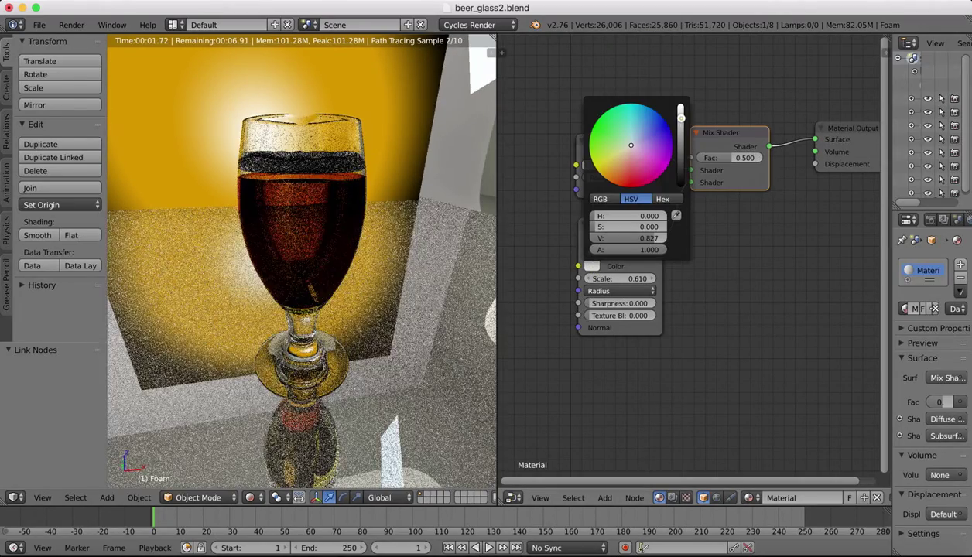
{"action": "left_click_drag", "start_coordinate": [681, 119], "coordinate": [680, 106]}
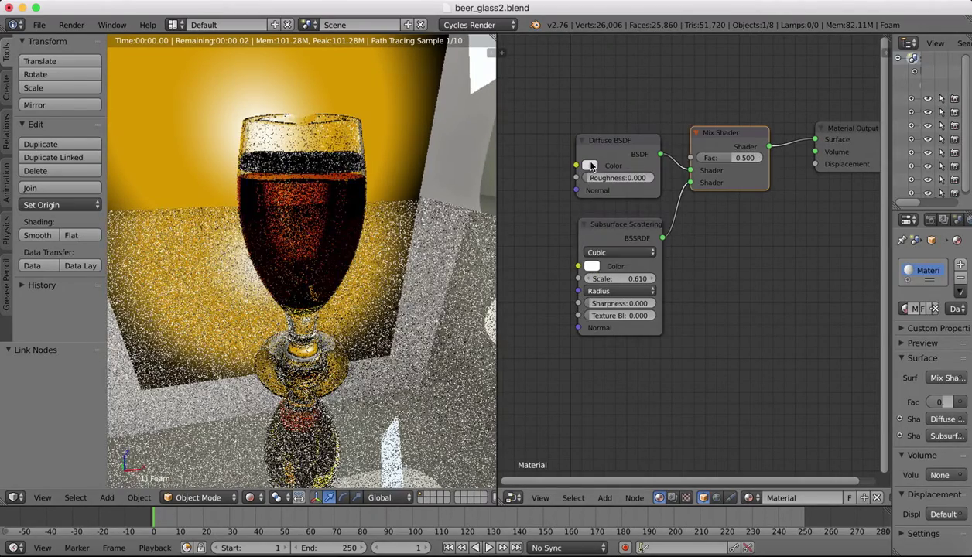
{"action": "left_click", "coordinate": [590, 166]}
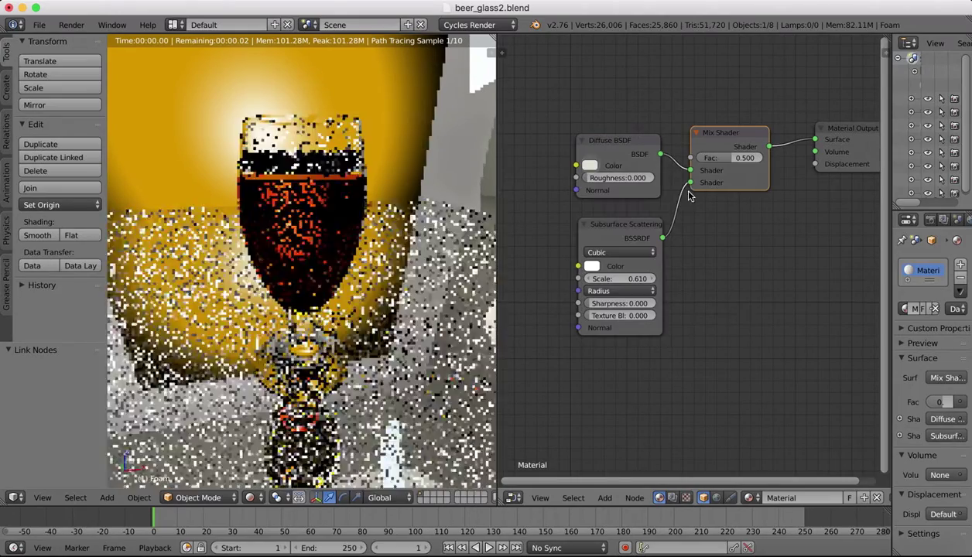
{"action": "left_click", "coordinate": [590, 164]}
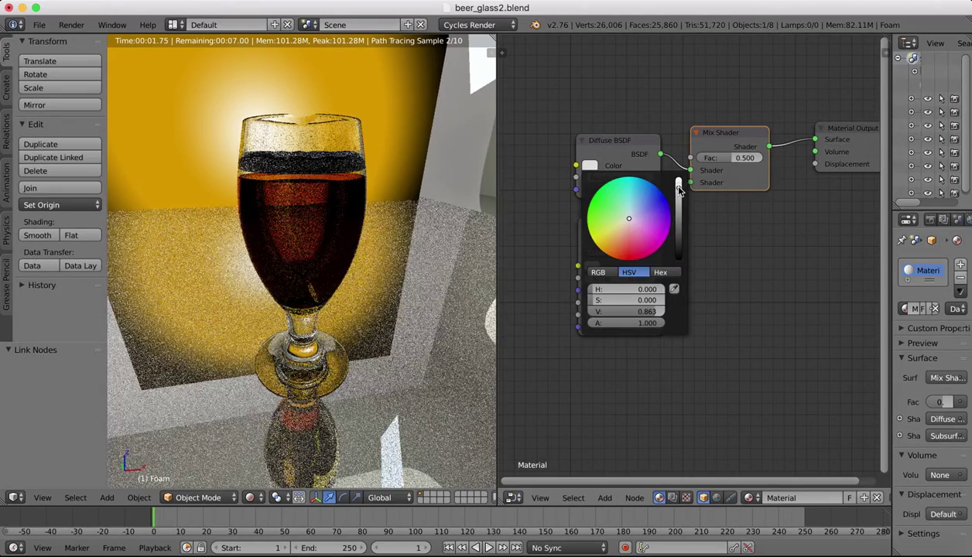
{"action": "left_click_drag", "start_coordinate": [678, 191], "coordinate": [678, 181]}
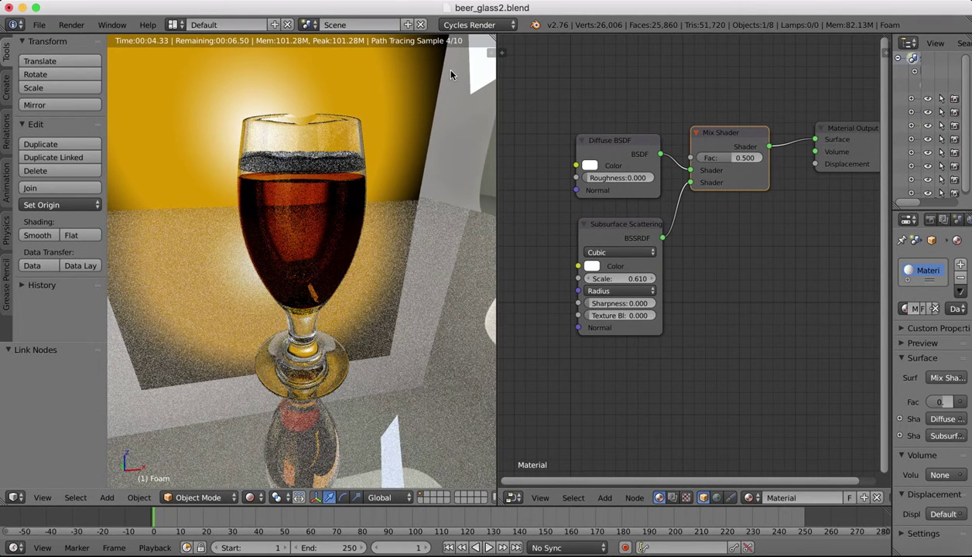
Expand the 3D viewport over the node editor area and widen the outliner and properties area
{"action": "key", "text": "F12"}
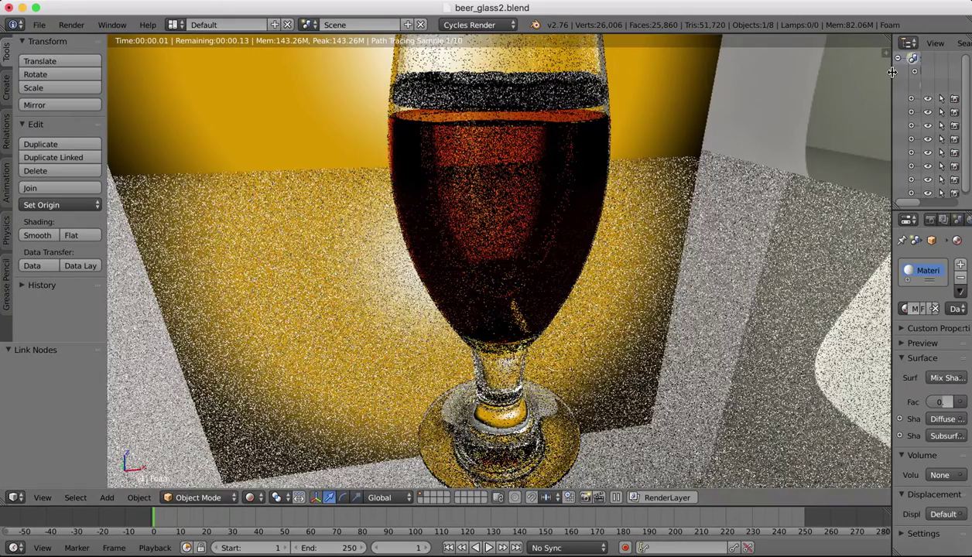
{"action": "left_click_drag", "start_coordinate": [891, 72], "coordinate": [850, 73]}
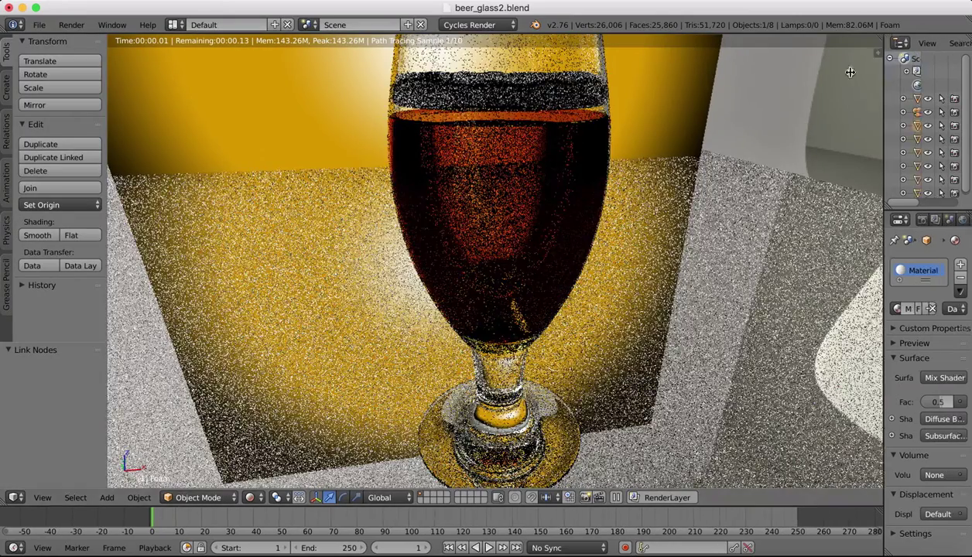
{"action": "left_click_drag", "start_coordinate": [884, 116], "coordinate": [741, 120]}
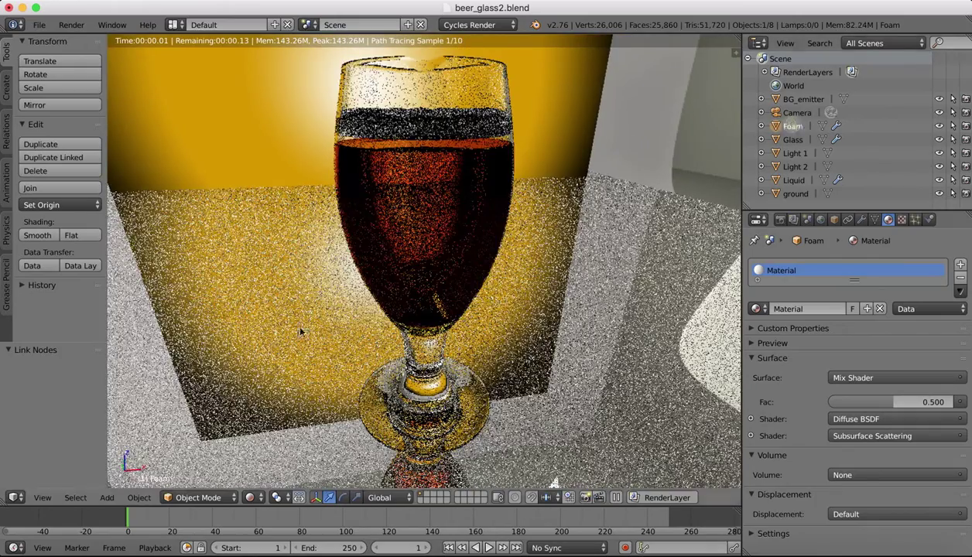
Set the viewport shading to Solid and hide the Glass object
{"action": "left_click", "coordinate": [193, 497]}
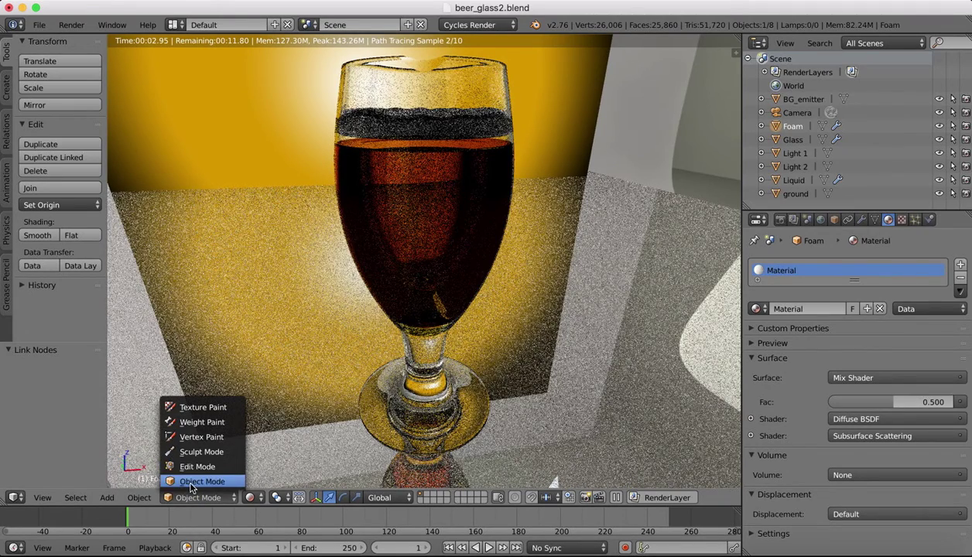
{"action": "left_click", "coordinate": [190, 480]}
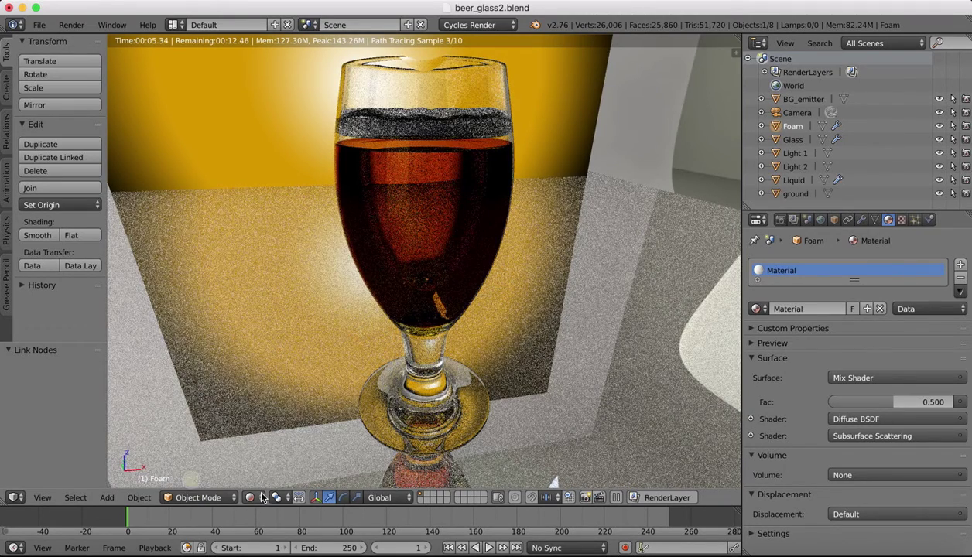
{"action": "left_click", "coordinate": [261, 498]}
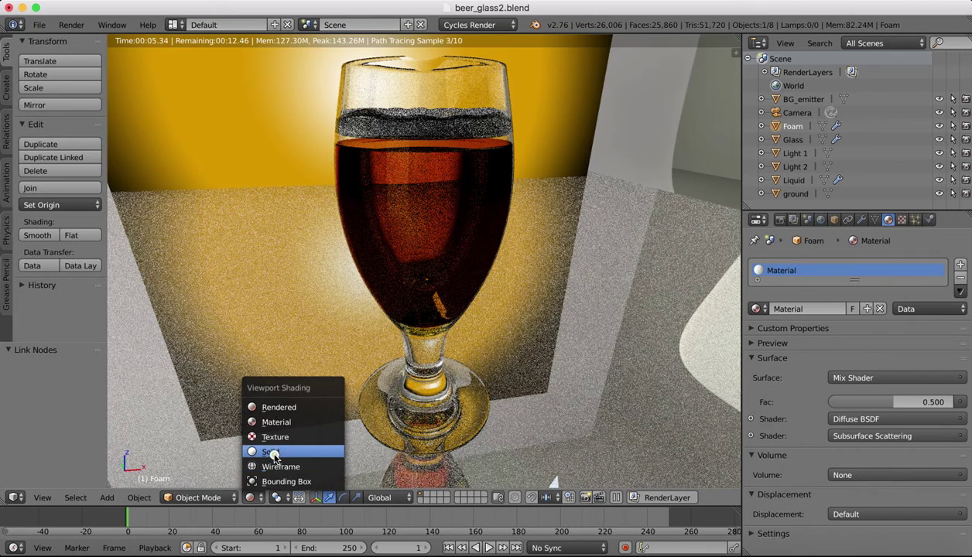
{"action": "left_click", "coordinate": [271, 453]}
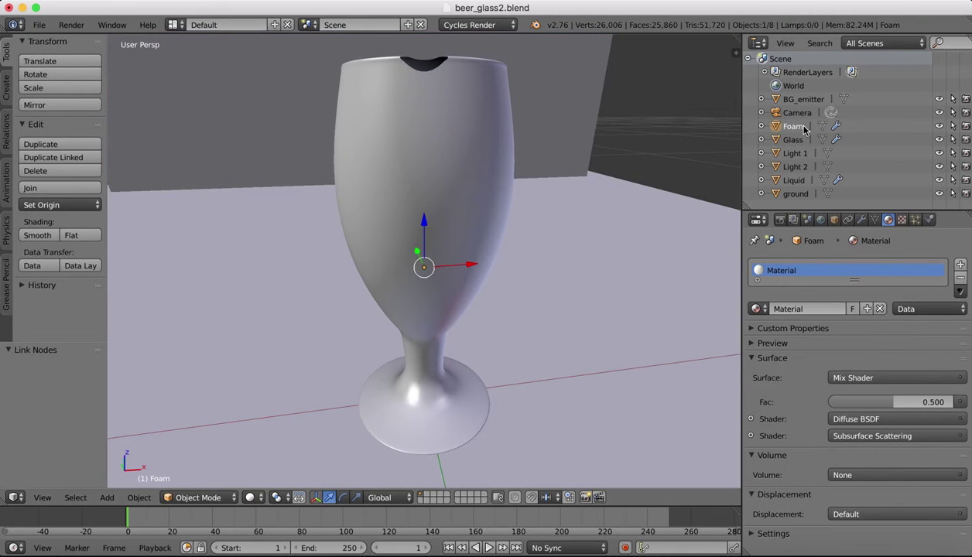
{"action": "left_click", "coordinate": [938, 139]}
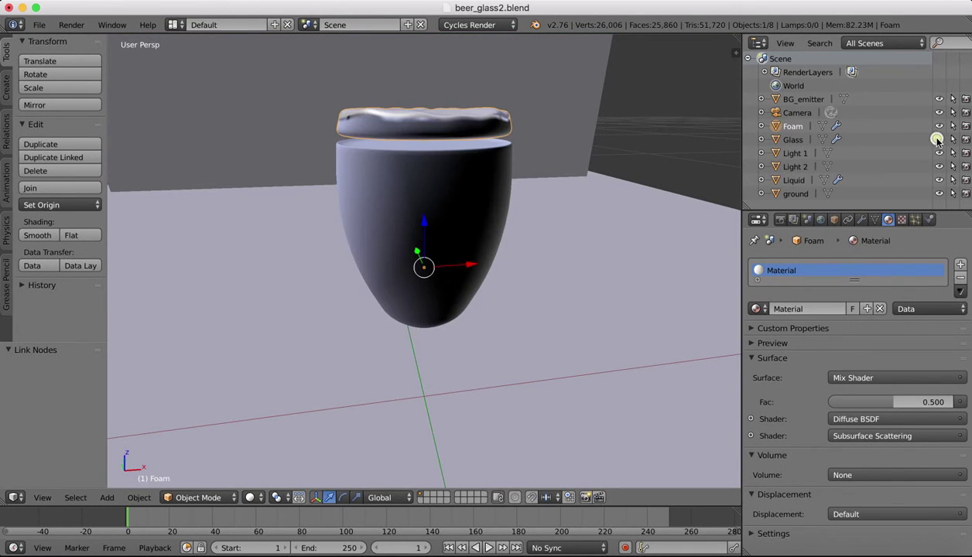
Select the Foam object and lower it 0.003 along Z so it sits on the liquid
{"action": "right_click", "coordinate": [423, 126]}
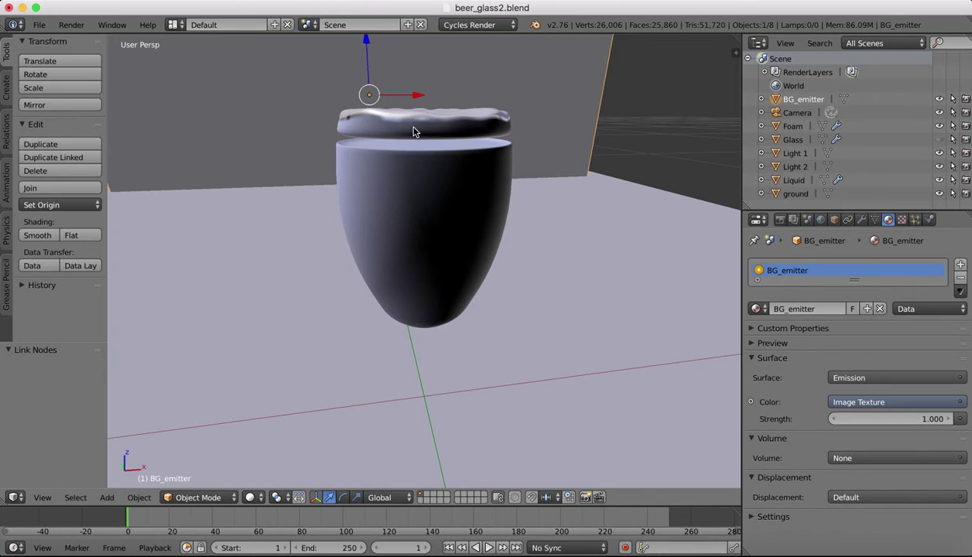
{"action": "scroll", "coordinate": [414, 130], "scroll_direction": "down", "scroll_amount": 3}
{"action": "right_click", "coordinate": [414, 111]}
{"action": "middle_click_drag", "start_coordinate": [414, 113], "coordinate": [434, 221]}
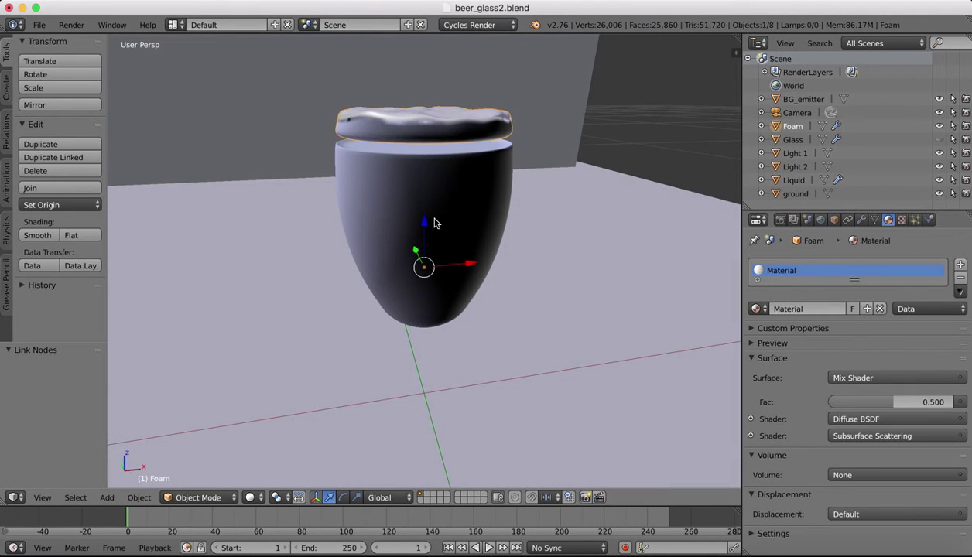
{"action": "left_click_drag", "start_coordinate": [424, 223], "coordinate": [426, 233]}
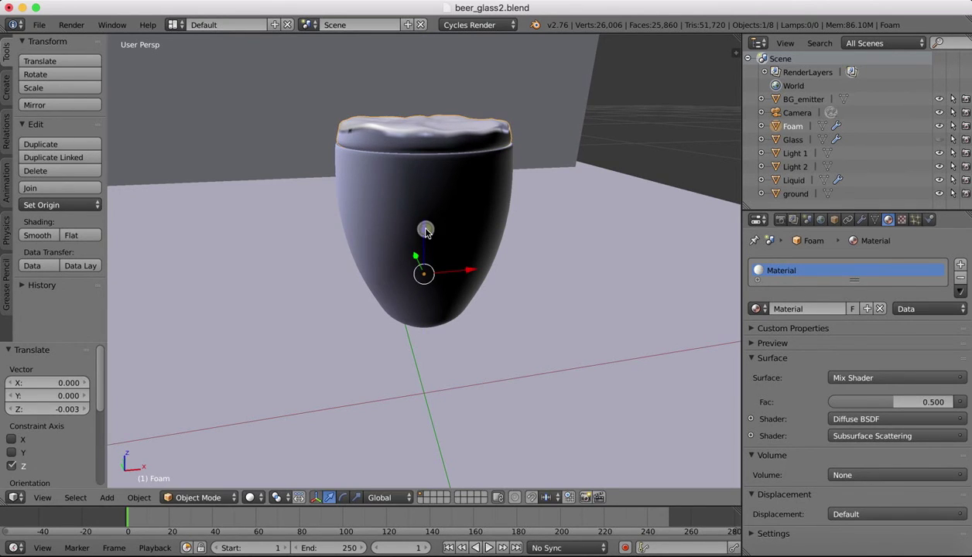
Unhide the Glass object while staying in Object Mode
{"action": "left_click", "coordinate": [192, 499]}
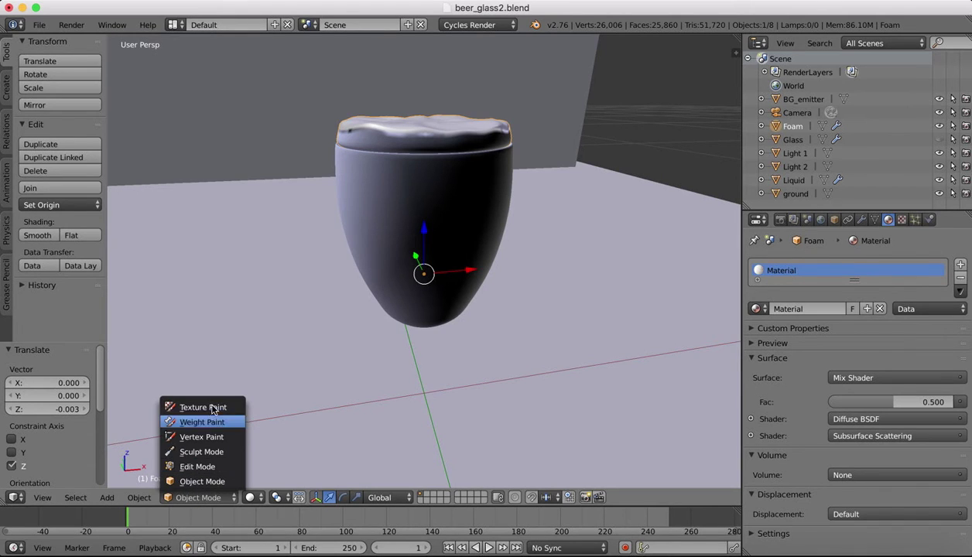
{"action": "left_click", "coordinate": [198, 482]}
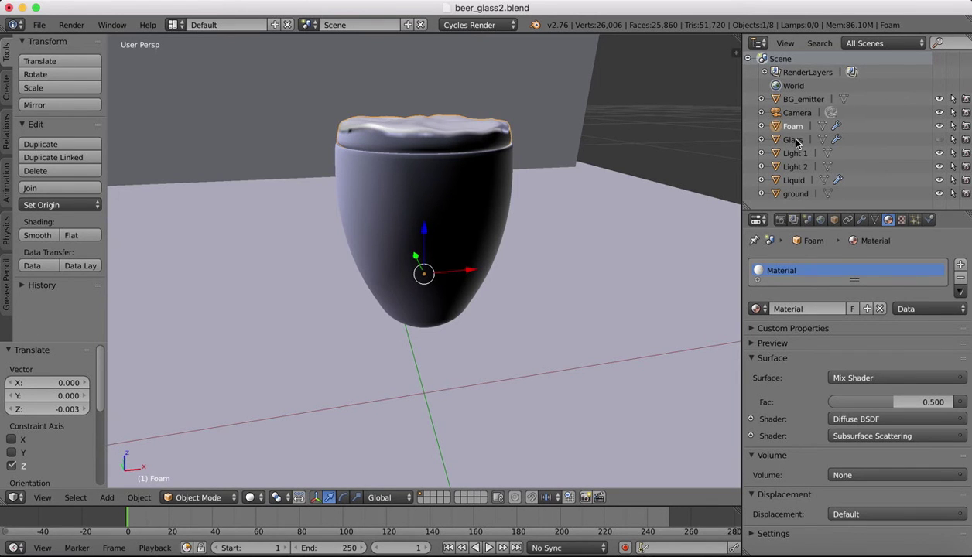
{"action": "left_click", "coordinate": [940, 140]}
{"action": "scroll", "coordinate": [497, 78], "scroll_direction": "up", "scroll_amount": 10}
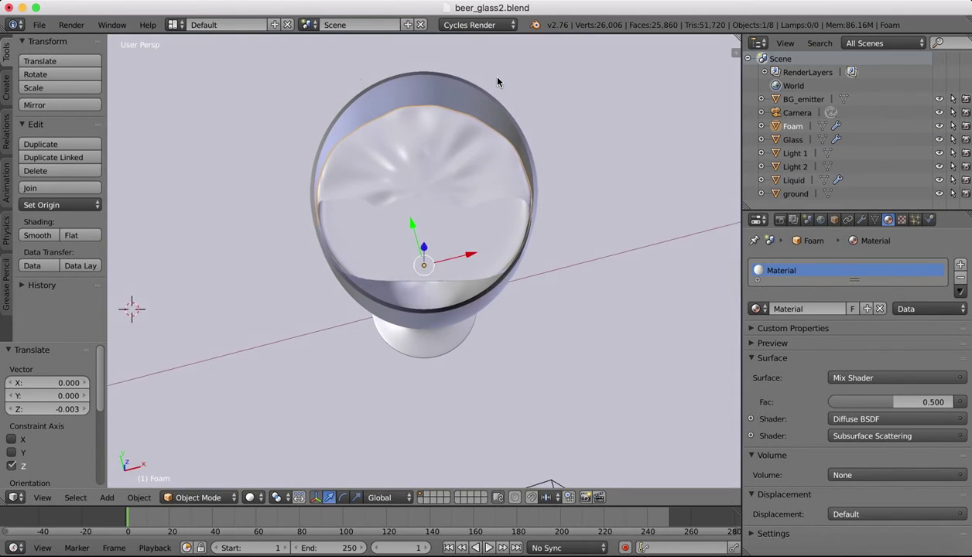
{"action": "scroll", "coordinate": [497, 82], "scroll_direction": "up", "scroll_amount": 10}
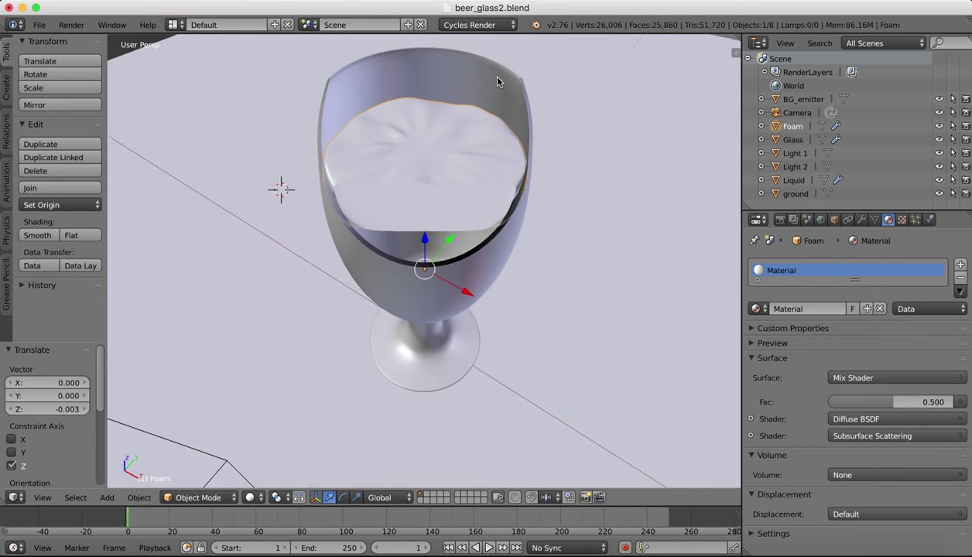
Select the foam's upper outer edge loop in Edit Mode and scale it up by about 1.037
{"action": "left_click", "coordinate": [198, 497]}
{"action": "left_click", "coordinate": [193, 466]}
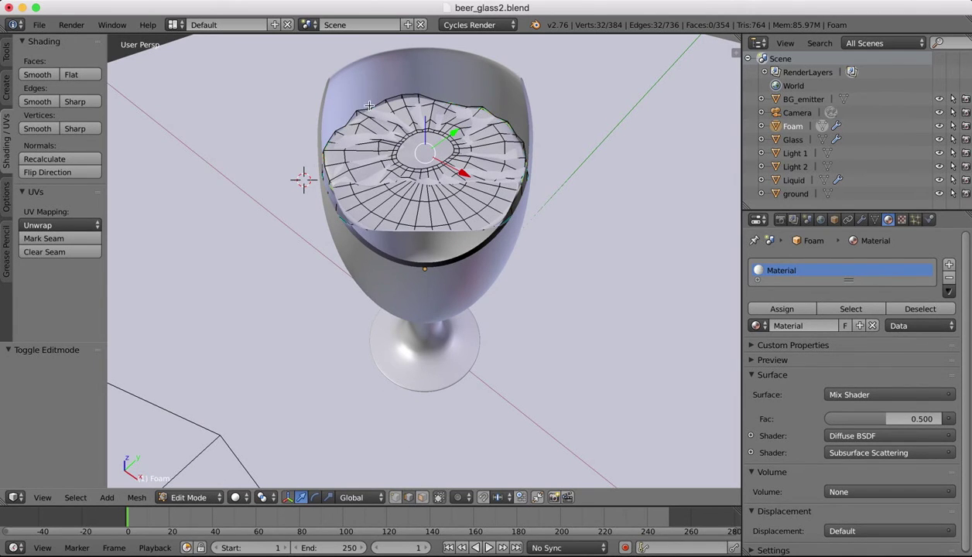
{"action": "right_click", "coordinate": [392, 99]}
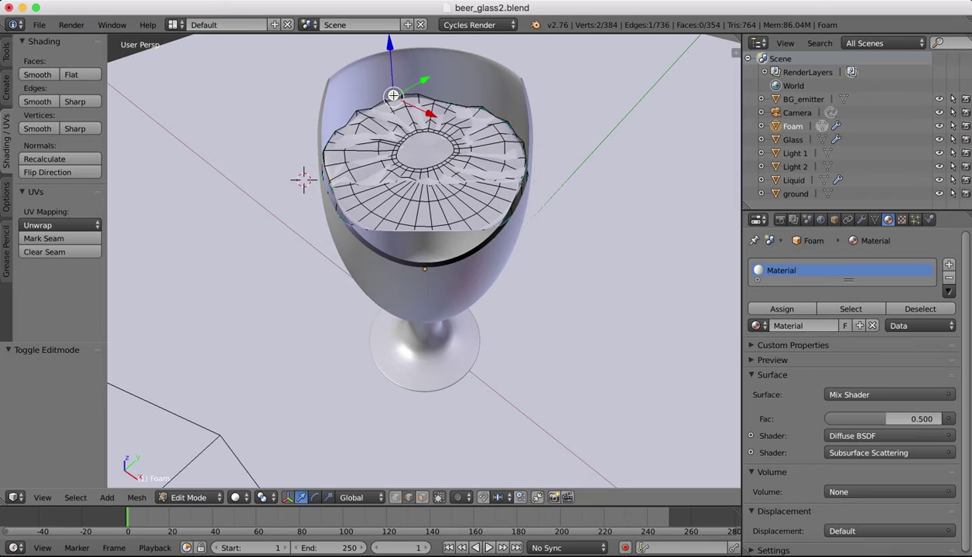
{"action": "right_click", "coordinate": [437, 100], "text": "alt"}
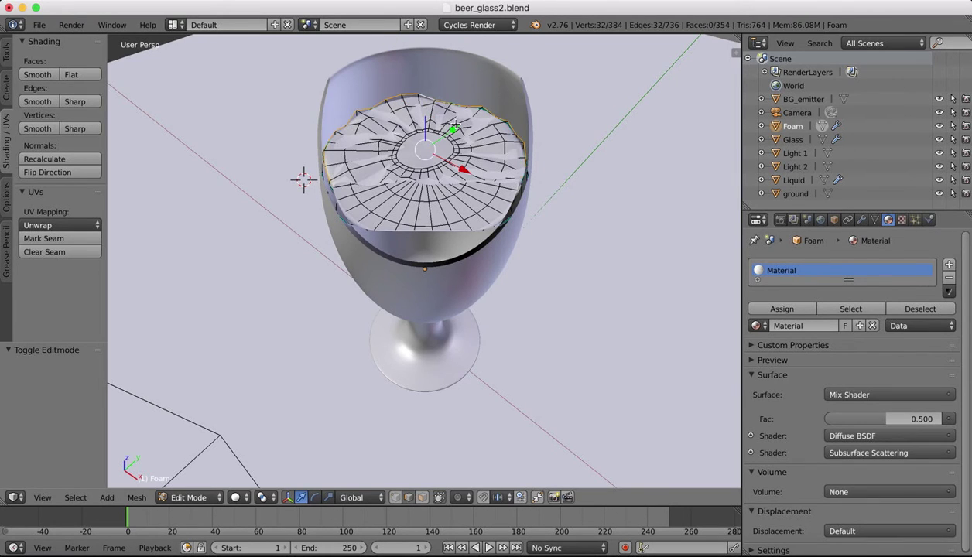
{"action": "key", "text": "s"}
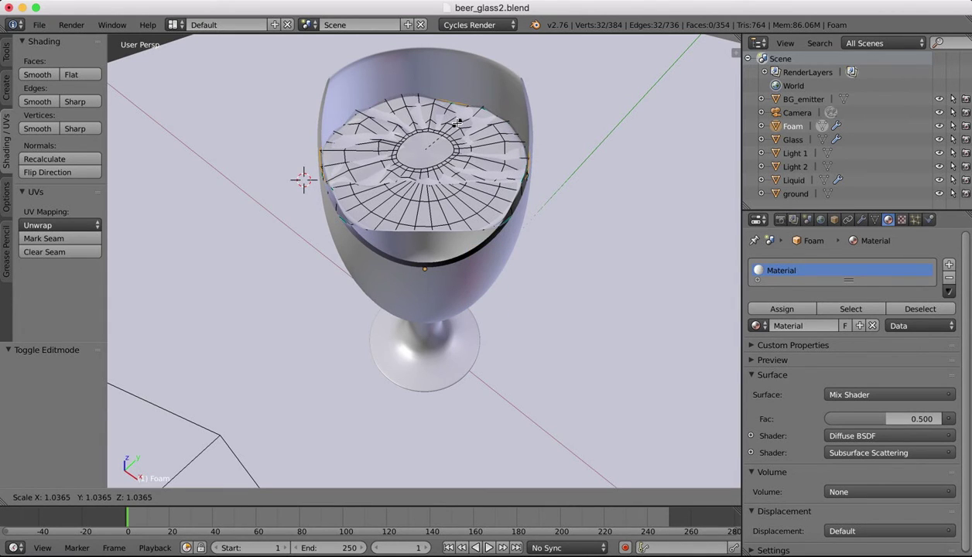
{"action": "left_click", "coordinate": [458, 124]}
{"action": "middle_click_drag", "start_coordinate": [458, 124], "coordinate": [487, 129]}
{"action": "scroll", "coordinate": [515, 121], "scroll_direction": "left", "scroll_amount": 10}
{"action": "scroll", "coordinate": [516, 120], "scroll_direction": "up", "scroll_amount": 6}
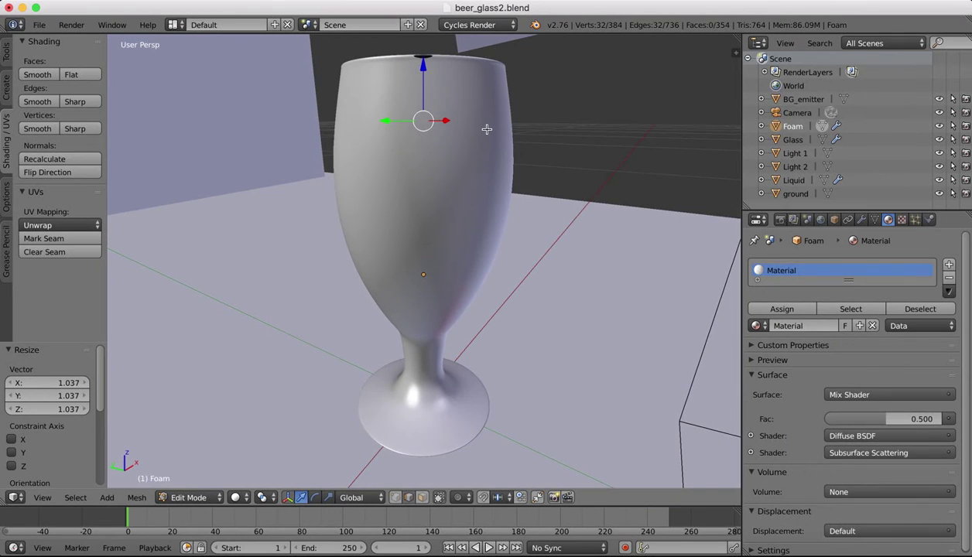
{"action": "key", "text": "s"}
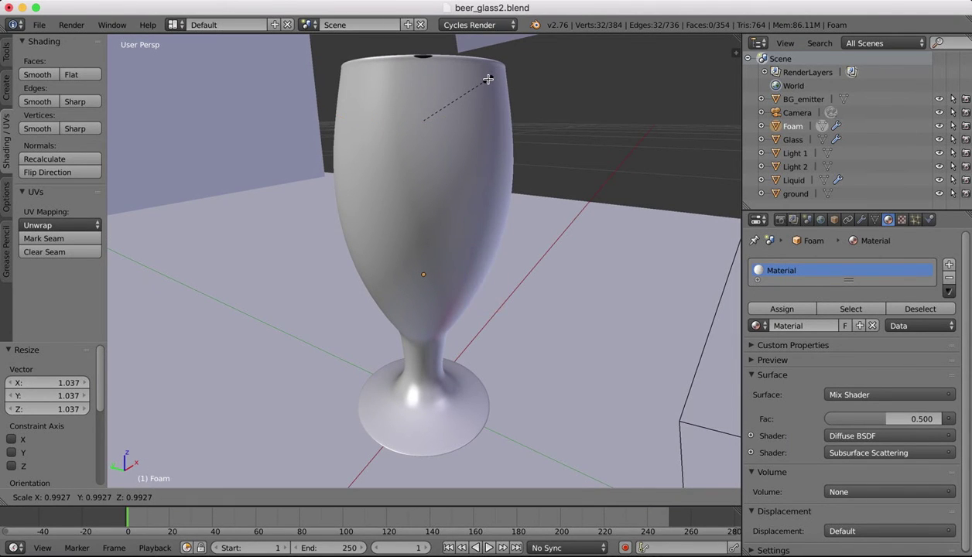
{"action": "right_click", "coordinate": [488, 78]}
{"action": "middle_click_drag", "start_coordinate": [504, 125], "coordinate": [495, 123]}
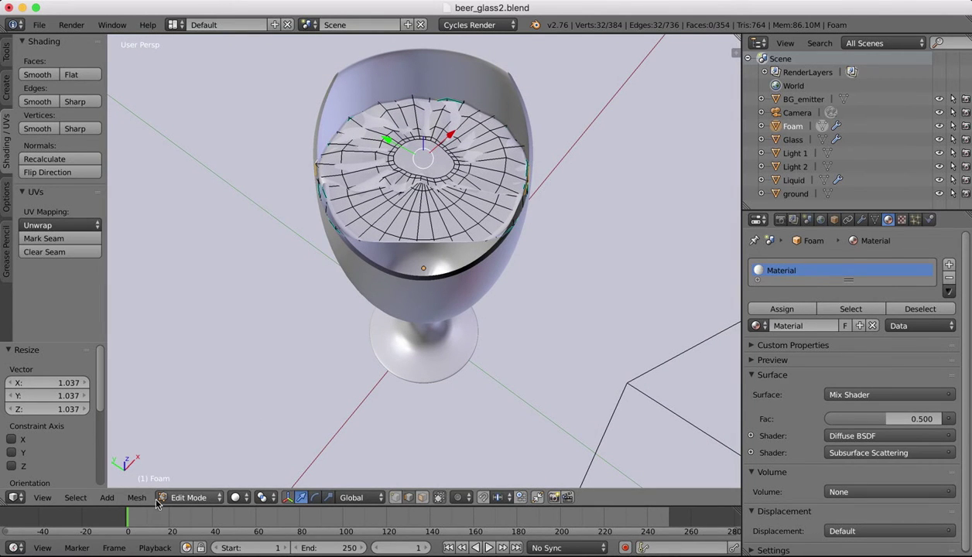
Show the scene through the camera with Rendered viewport shading
{"action": "left_click", "coordinate": [41, 501]}
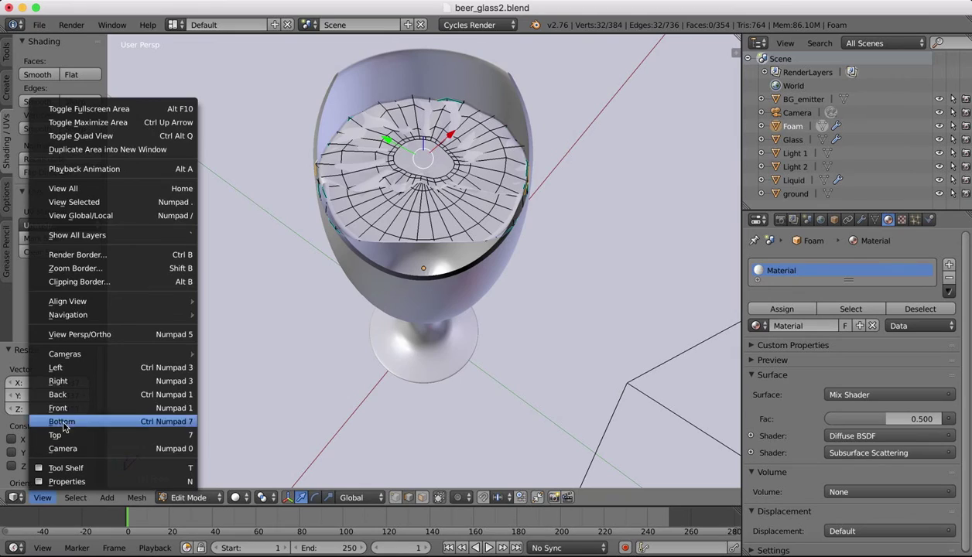
{"action": "left_click", "coordinate": [63, 441]}
{"action": "left_click", "coordinate": [234, 497]}
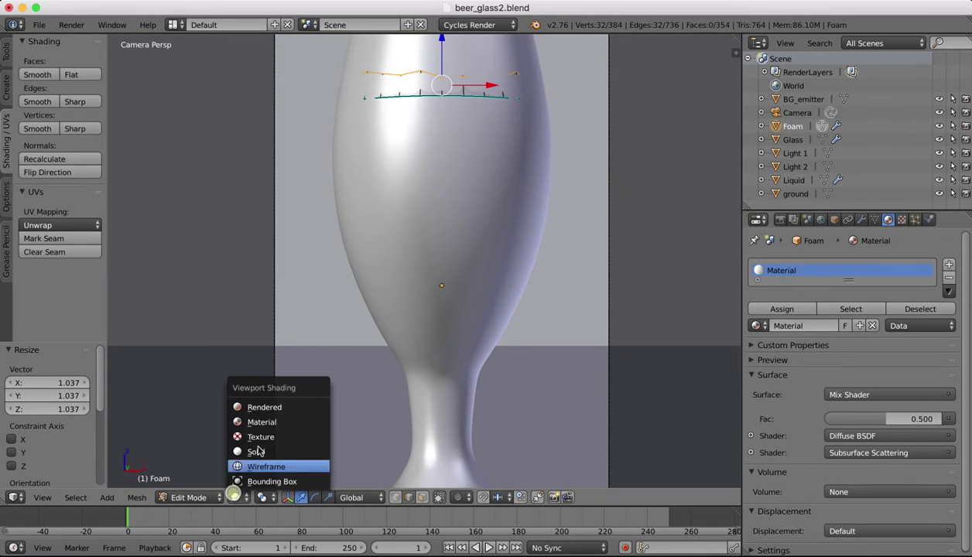
{"action": "left_click", "coordinate": [262, 409]}
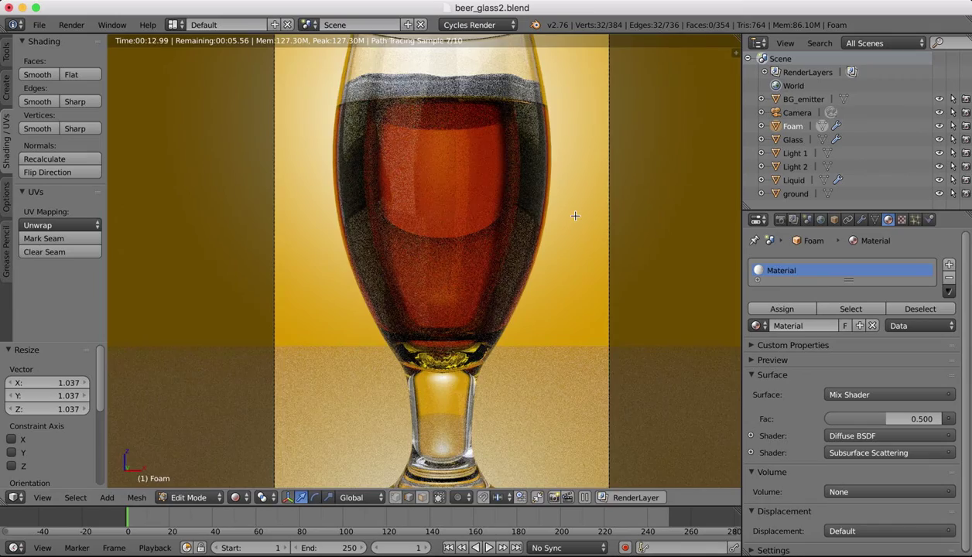
Examine the rendered glass and its surroundings from farther away, then return to the camera view
{"action": "scroll", "coordinate": [574, 215], "scroll_direction": "down", "scroll_amount": 2}
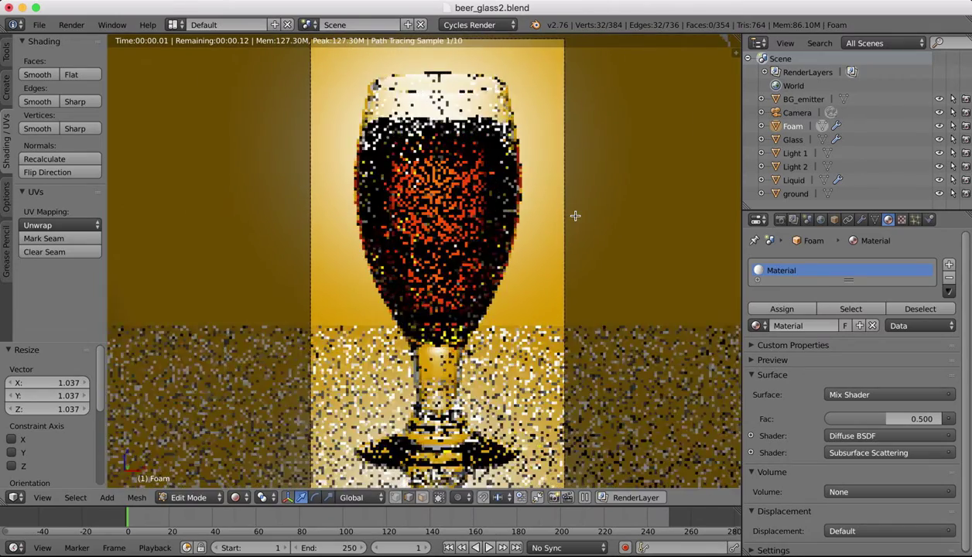
{"action": "scroll", "coordinate": [574, 215], "scroll_direction": "down", "scroll_amount": 1}
{"action": "scroll", "coordinate": [574, 215], "scroll_direction": "down", "scroll_amount": 2}
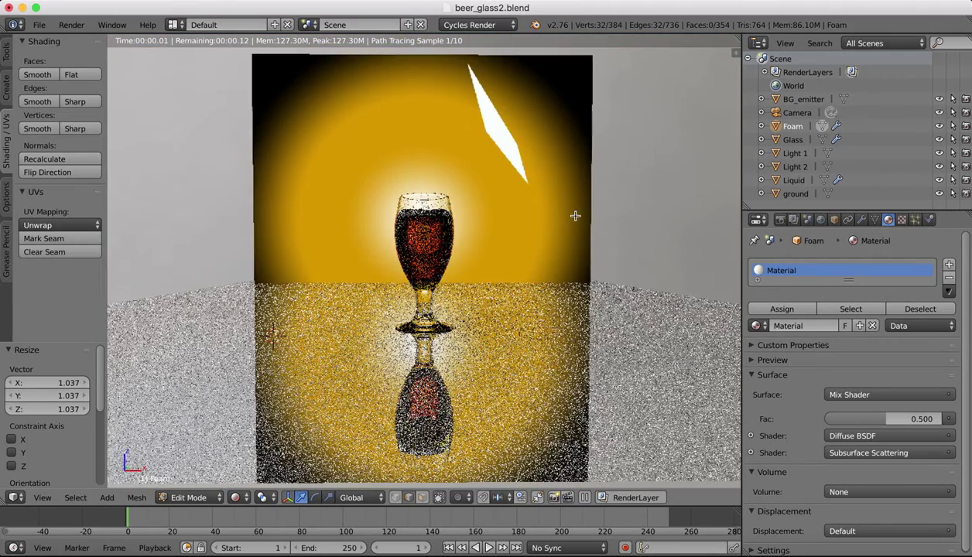
{"action": "left_click", "coordinate": [44, 498]}
{"action": "left_click", "coordinate": [45, 499]}
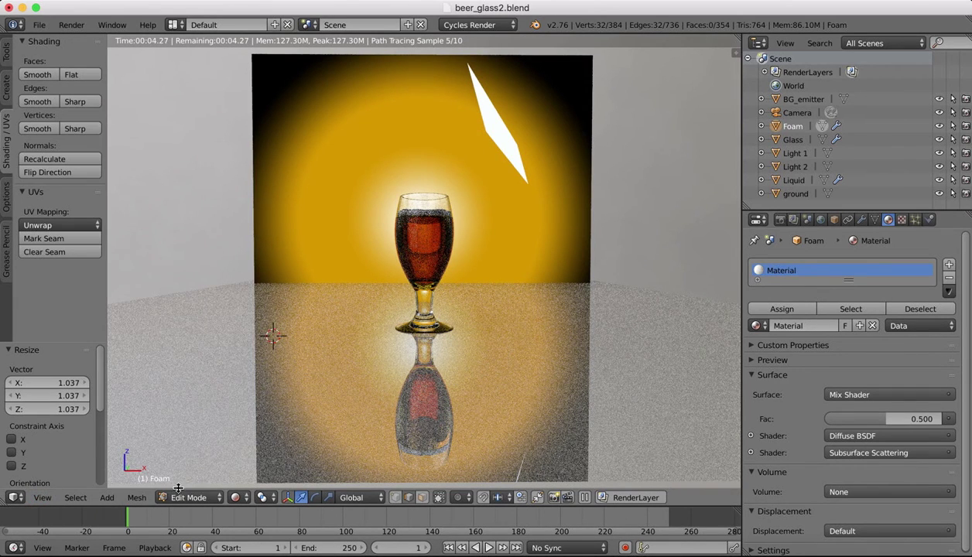
{"action": "left_click", "coordinate": [43, 500]}
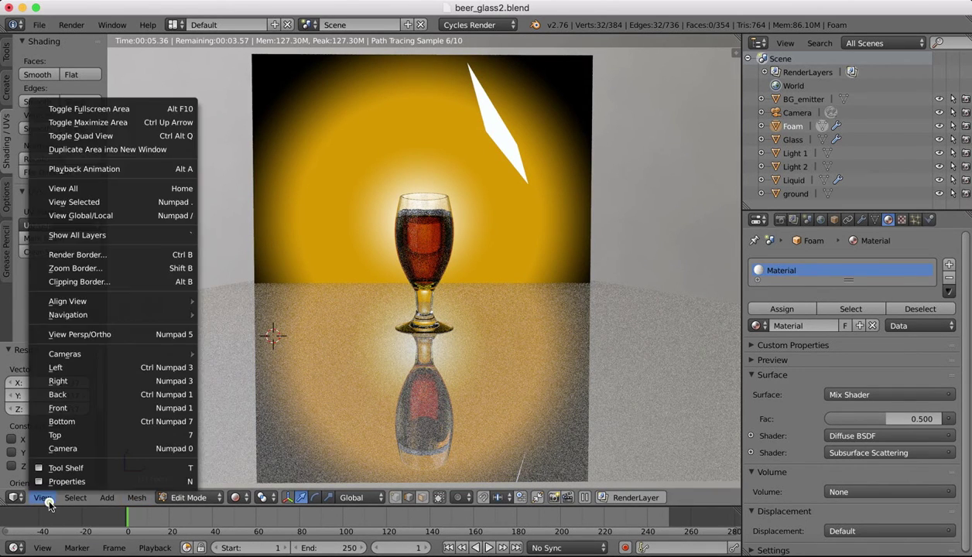
{"action": "left_click", "coordinate": [64, 451]}
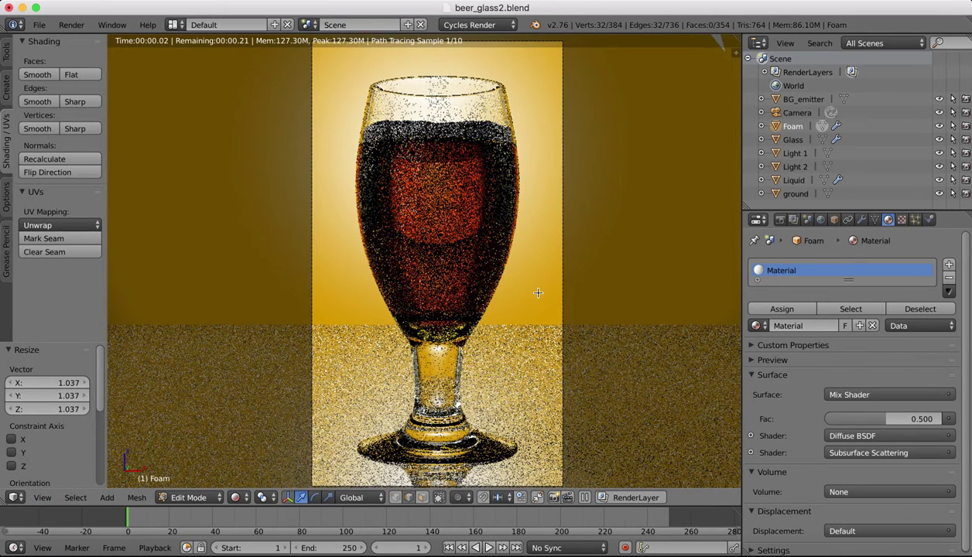